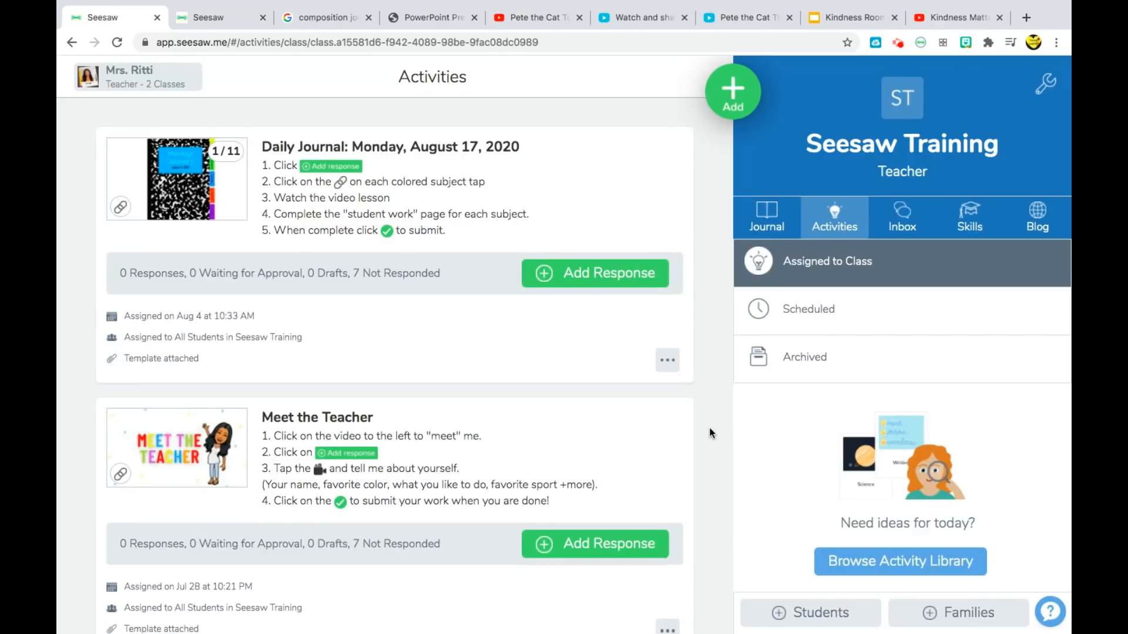
- Look through the activities assigned to the Seesaw Training class and return to the Daily Journal activity
scroll(710, 428, "down", 4)
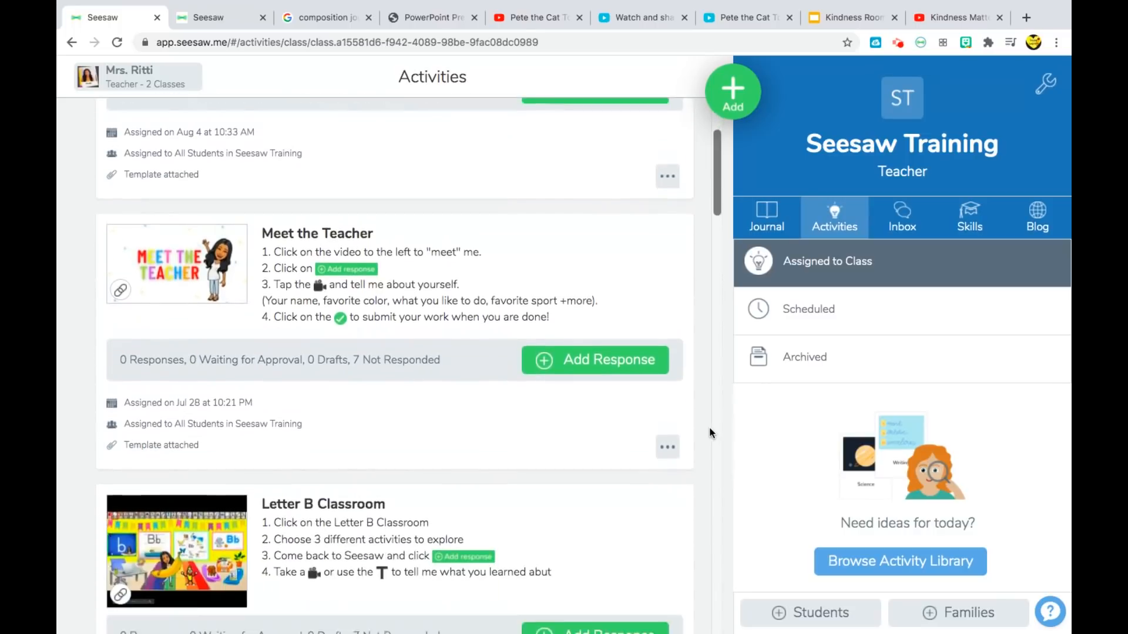
scroll(710, 432, "down", 13)
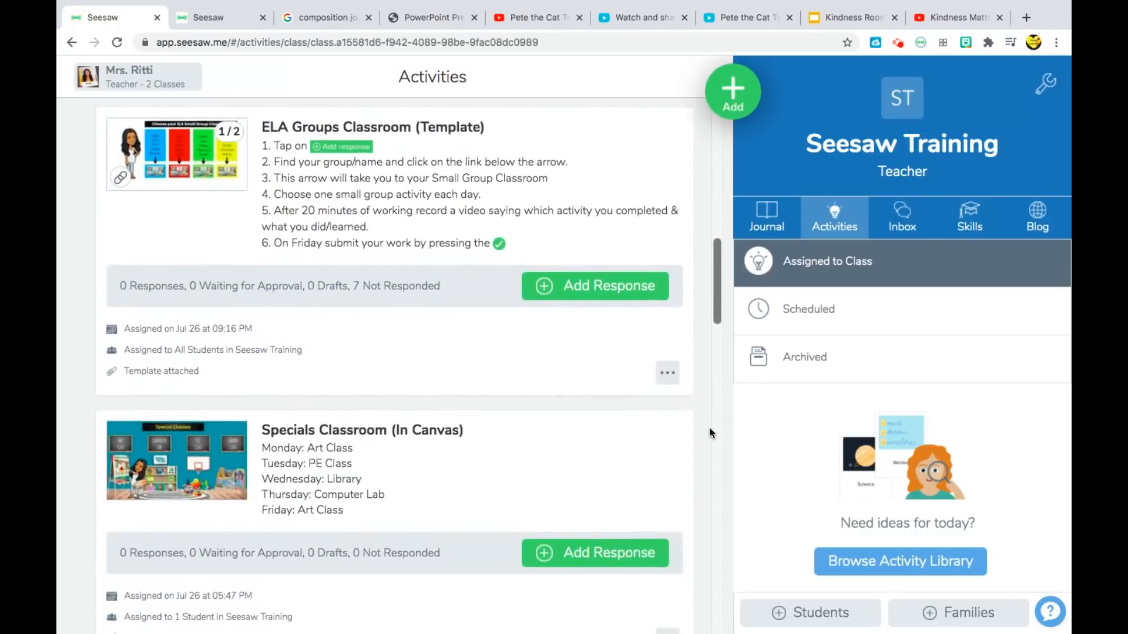
scroll(710, 430, "down", 15)
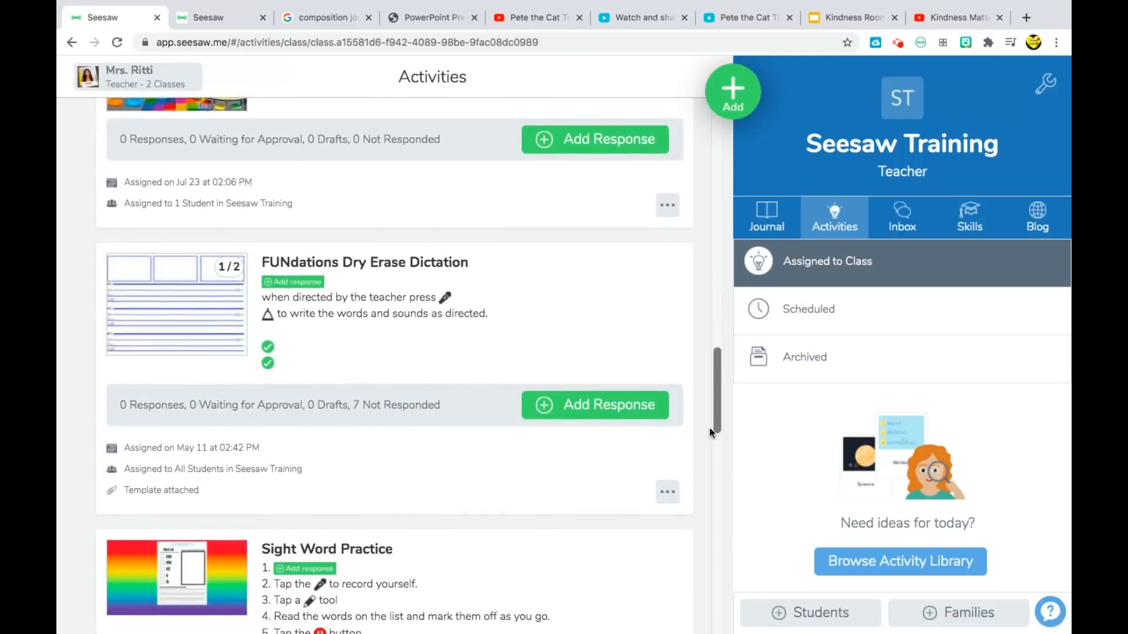
scroll(710, 429, "up", 20)
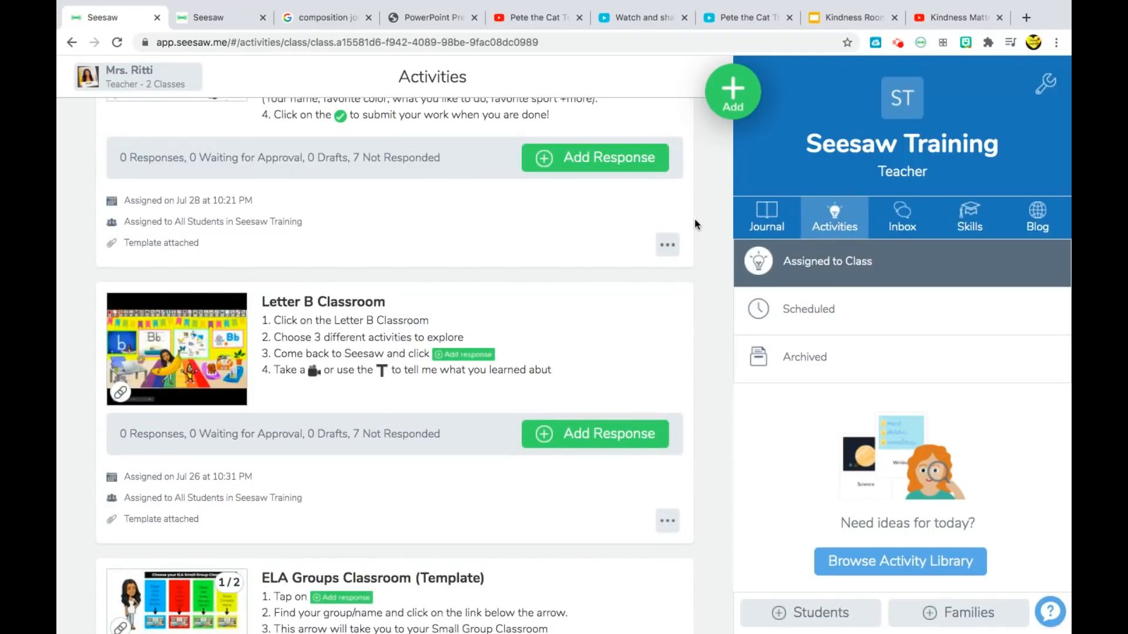
scroll(703, 229, "up", 6)
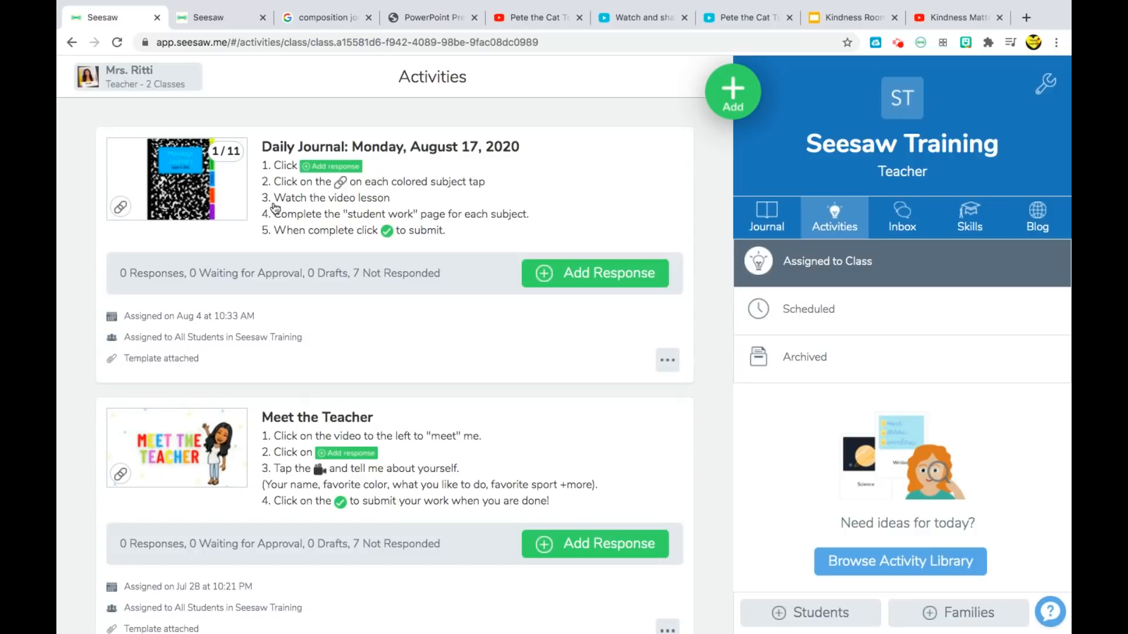
- Preview the Monday, August 17, 2020 Daily Journal from its Social page to the Fundations Lesson, and briefly play the Letter Drill video
left_click(212, 190)
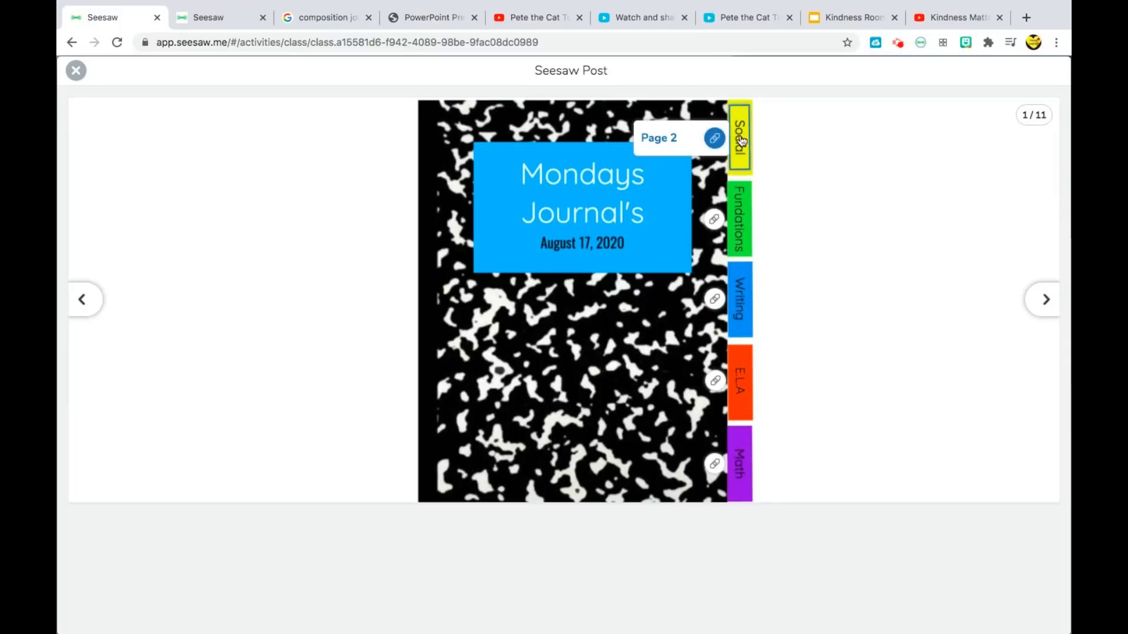
left_click(716, 139)
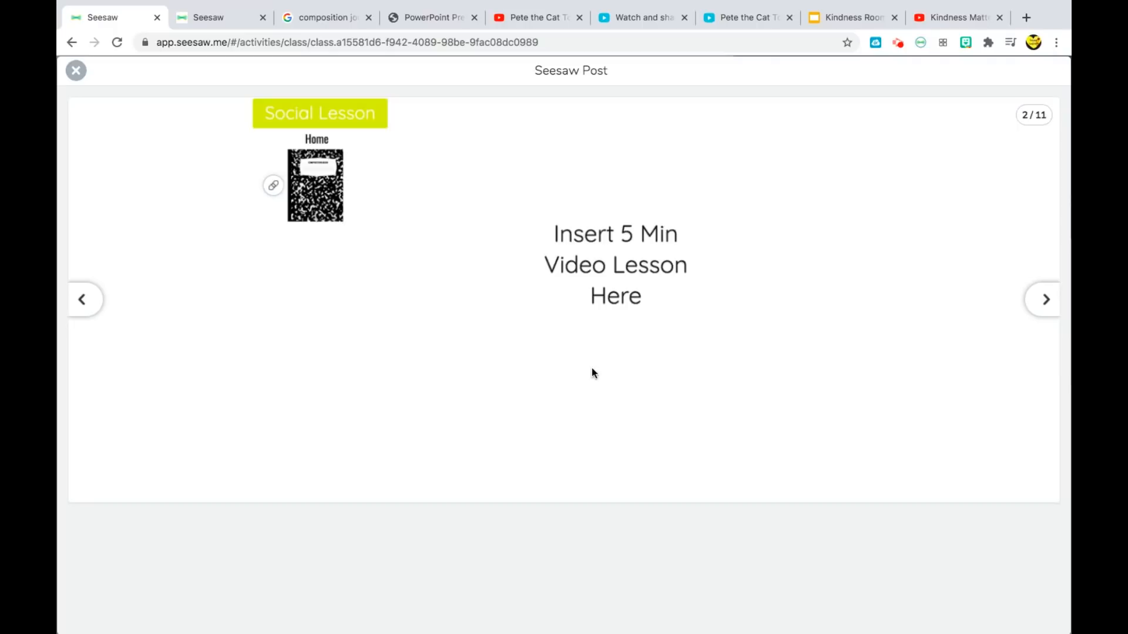
key("Right")
key("Right")
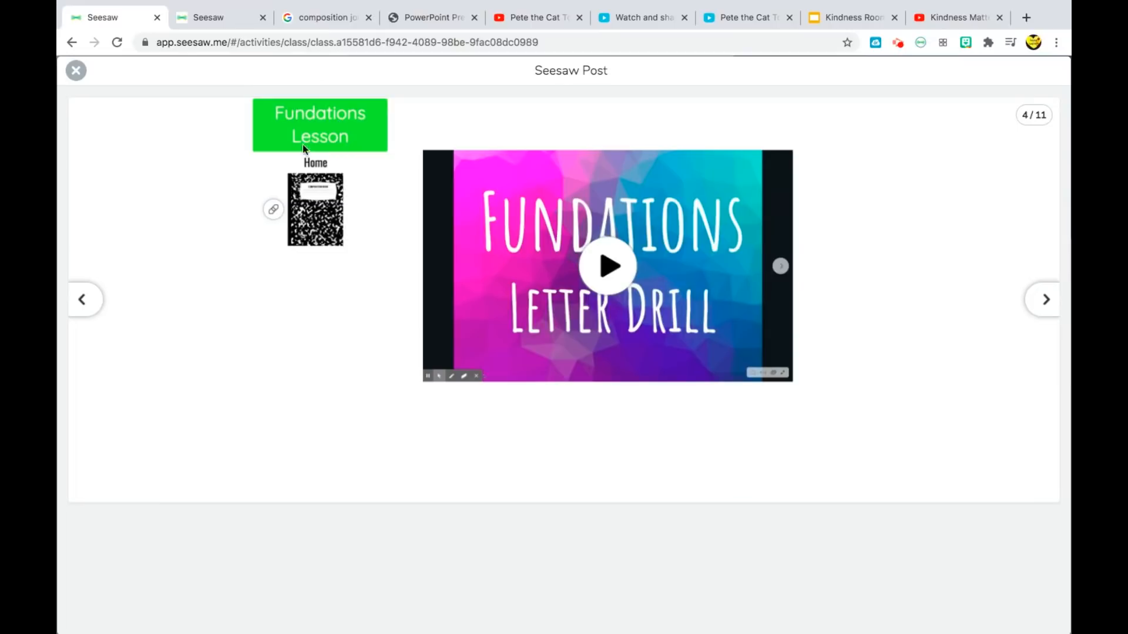
left_click(629, 286)
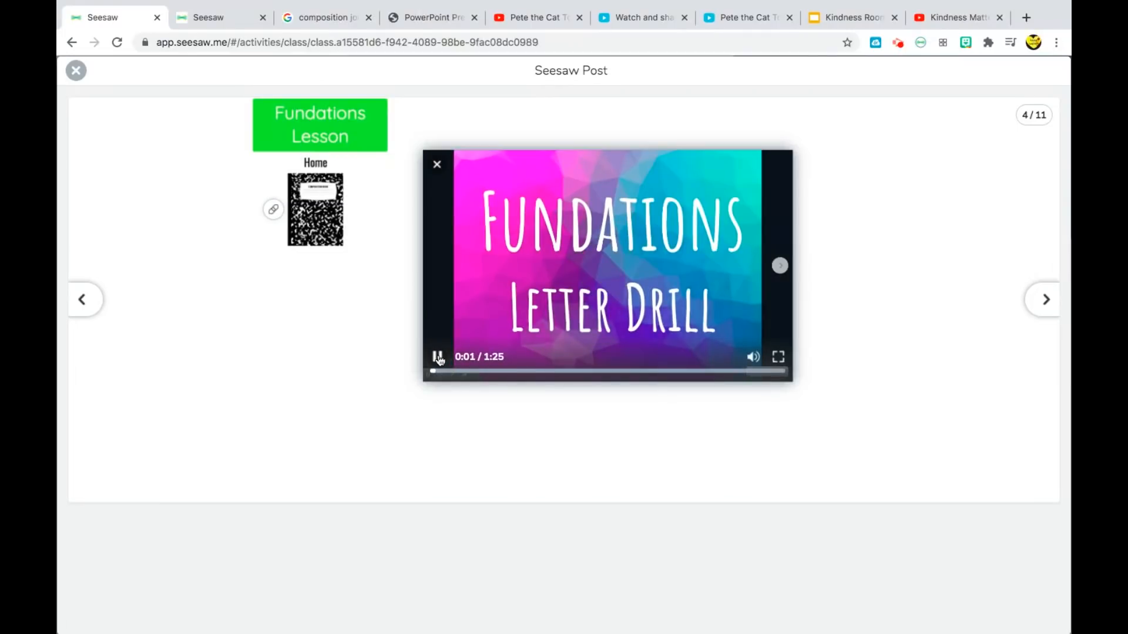
left_click(437, 357)
- Page through the journal from the Fundations Student Work page to the English Language Arts Lesson page
left_click(1037, 308)
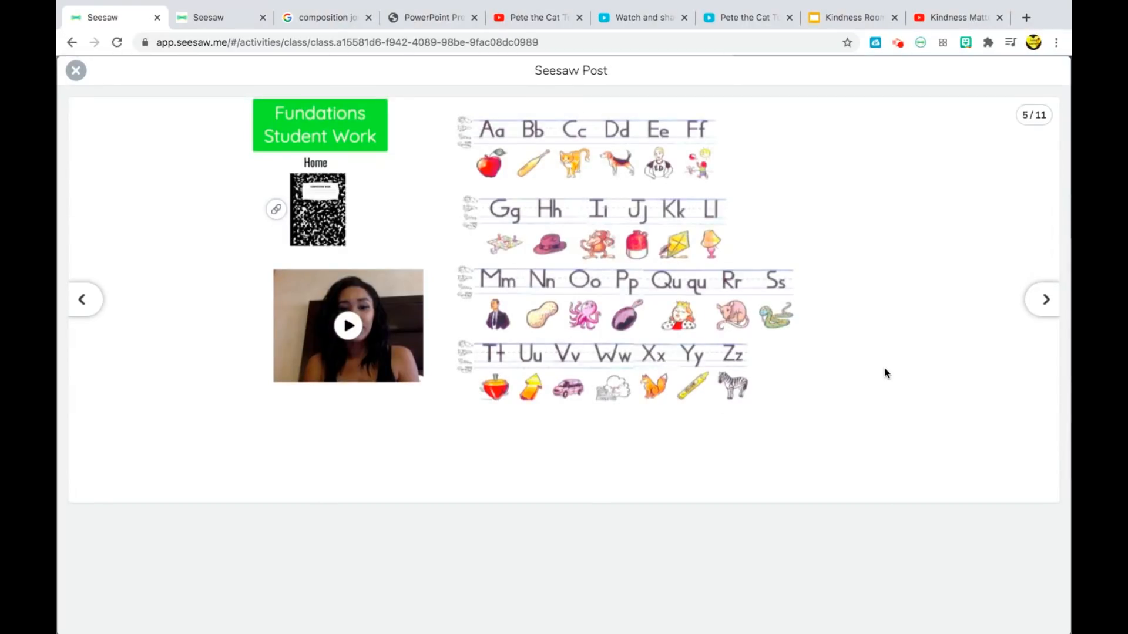
left_click(1048, 300)
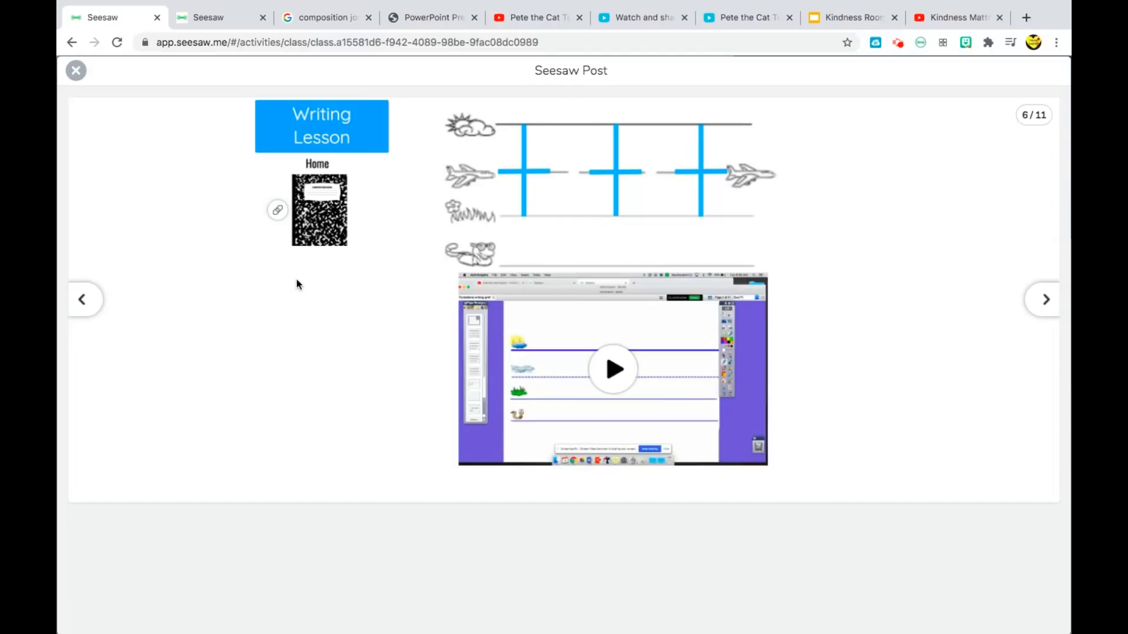
left_click(1046, 301)
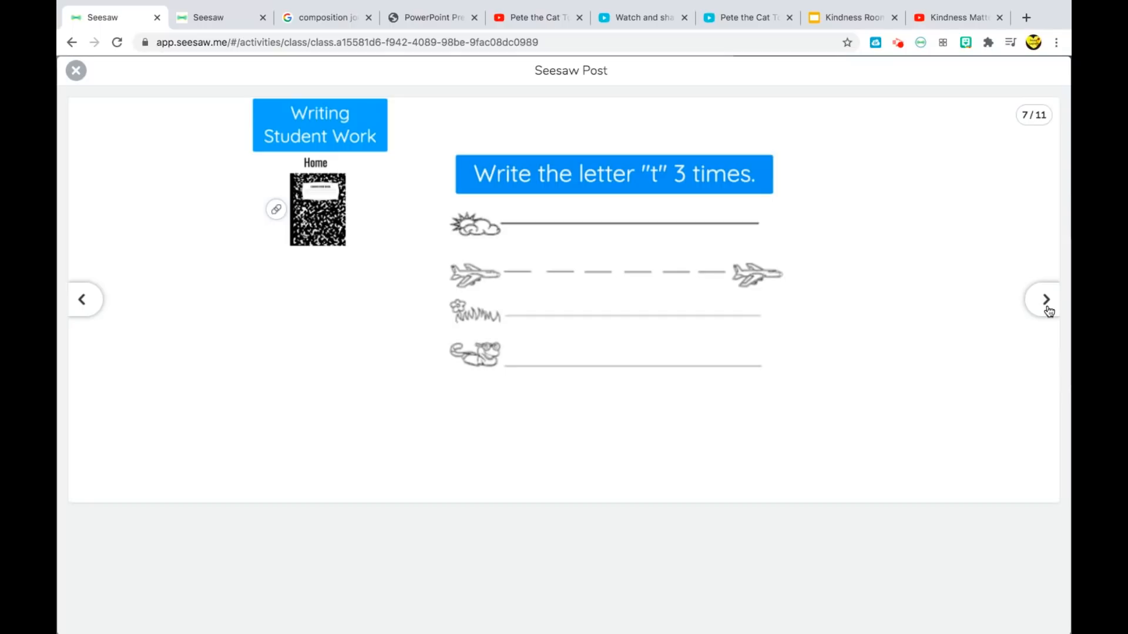
left_click(1049, 311)
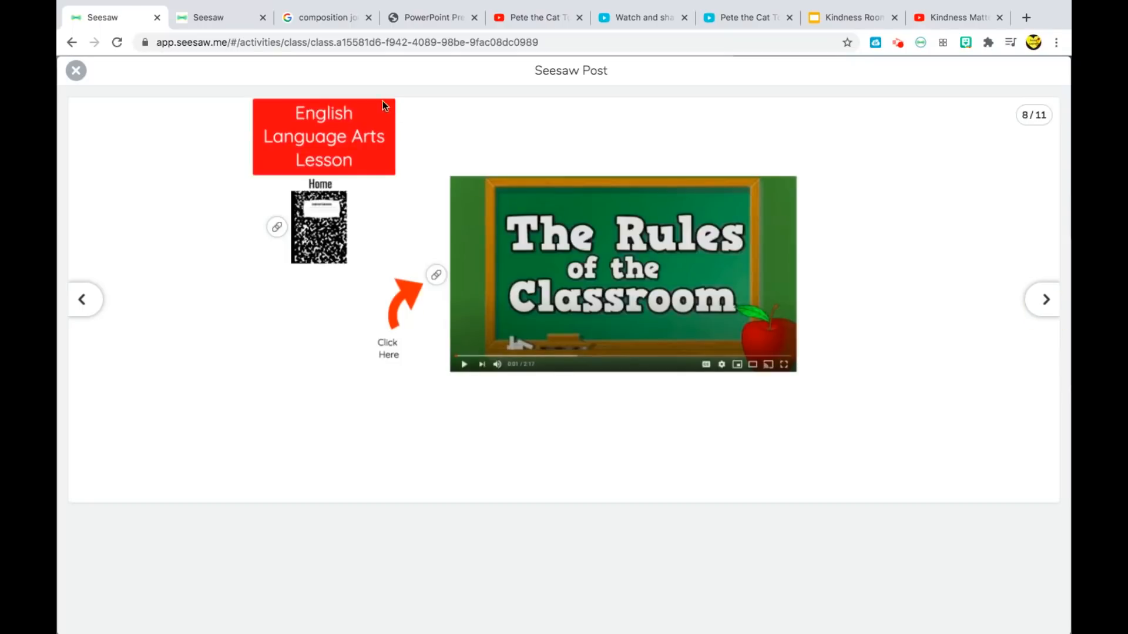
- View the Rules Room slides linked on the English Language Arts Student Work page, and close them again
left_click(1047, 299)
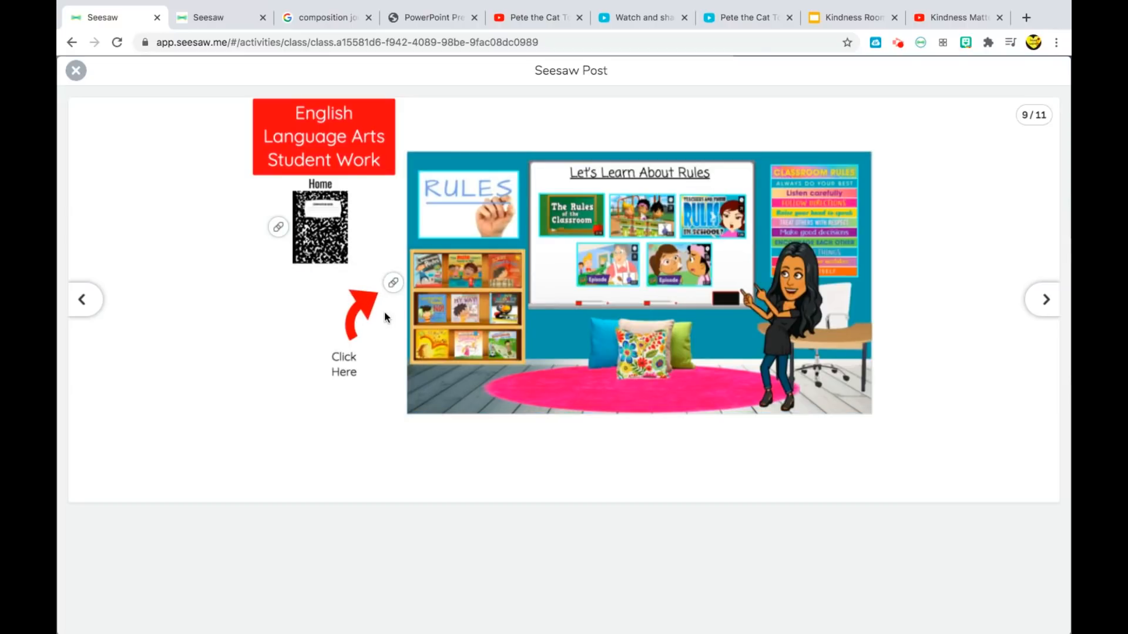
left_click(393, 286)
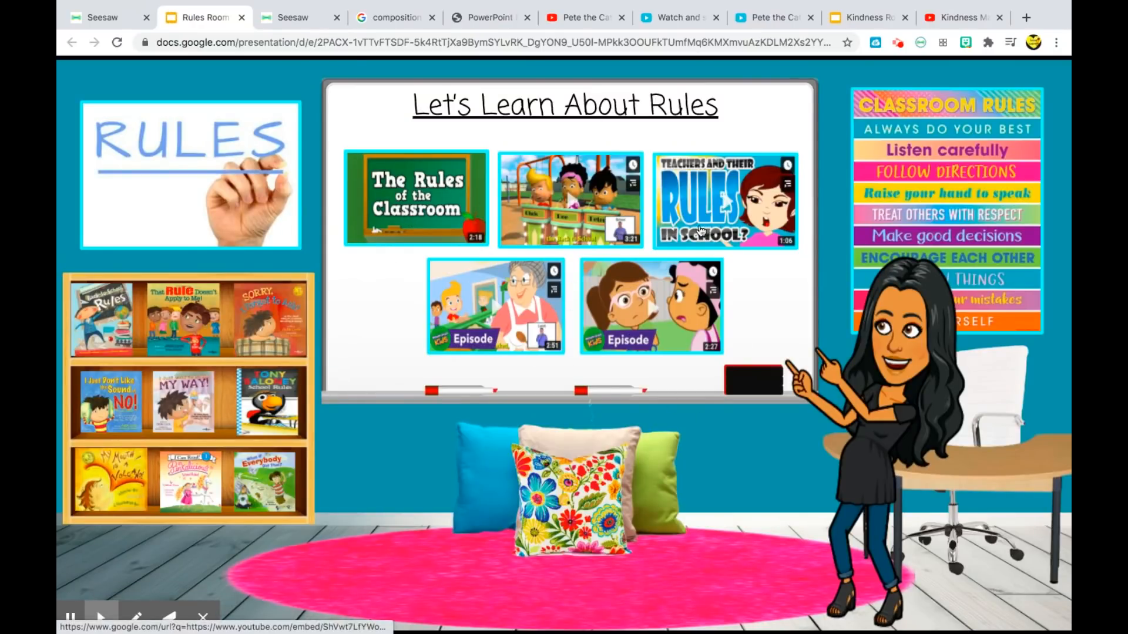
left_click(157, 20)
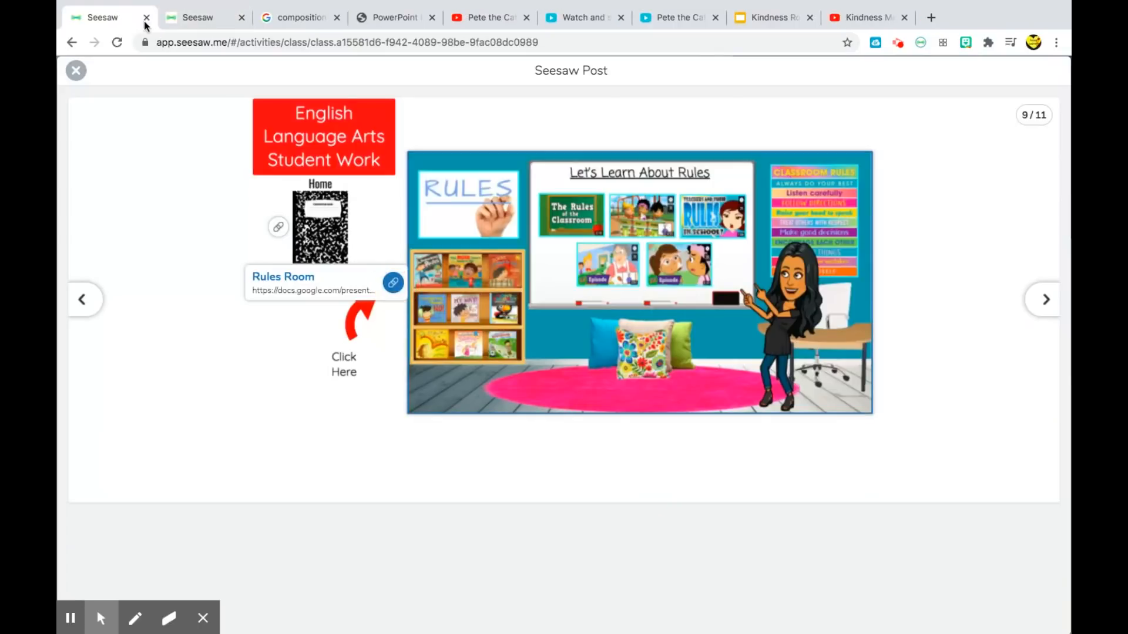
- View the Math Lesson and Math Student Work pages, and return to the journal cover through the Home link
left_click(1046, 301)
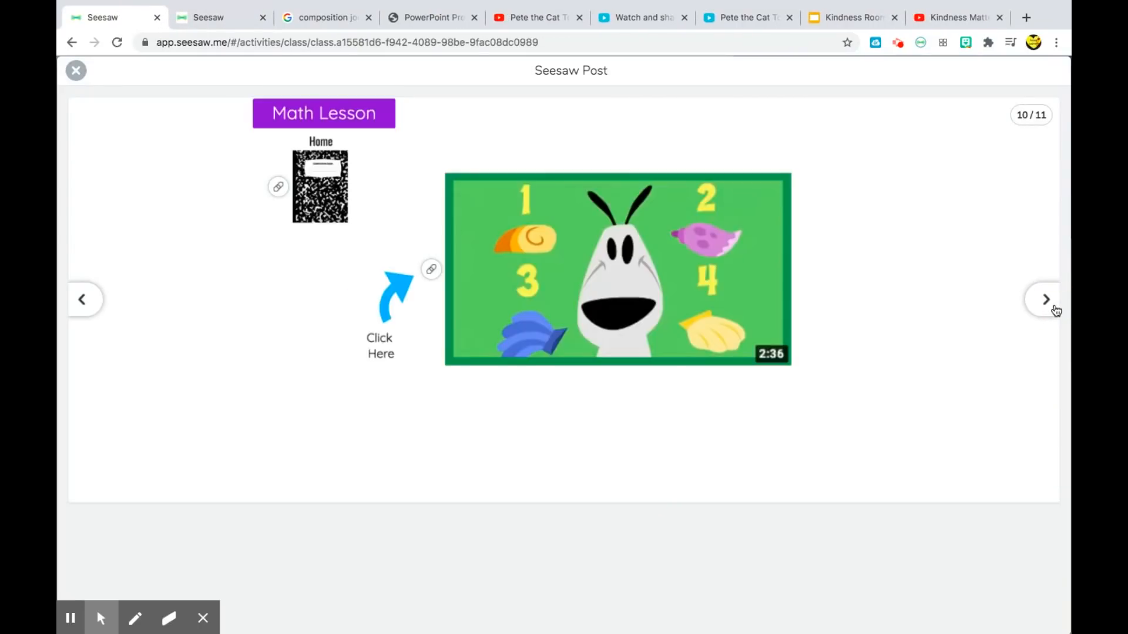
left_click(1054, 309)
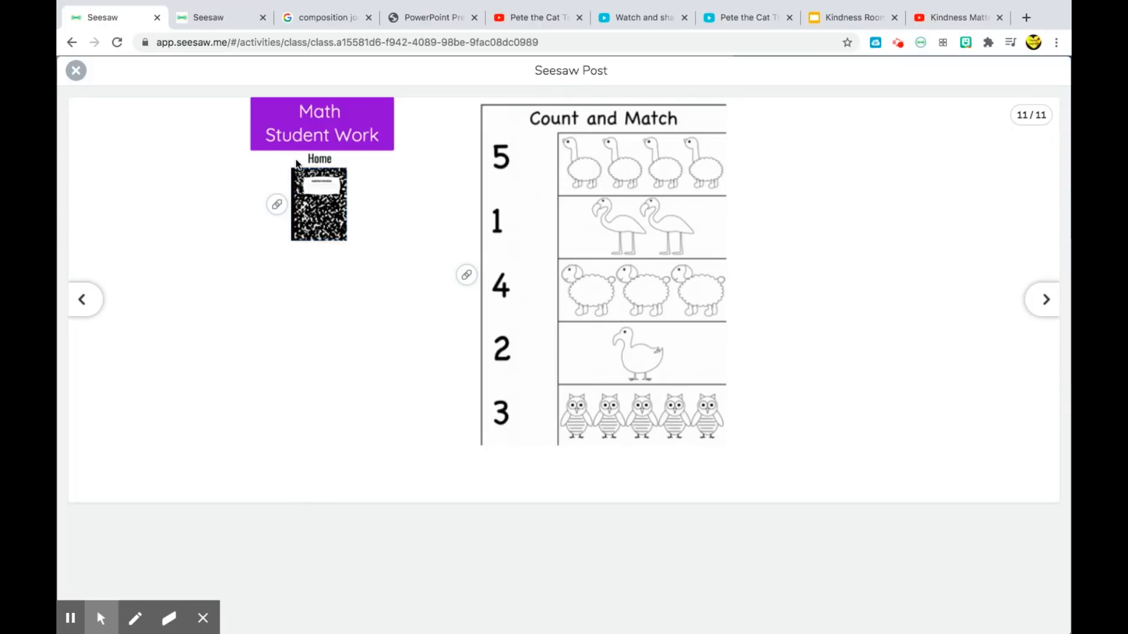
mouse_move(322, 215)
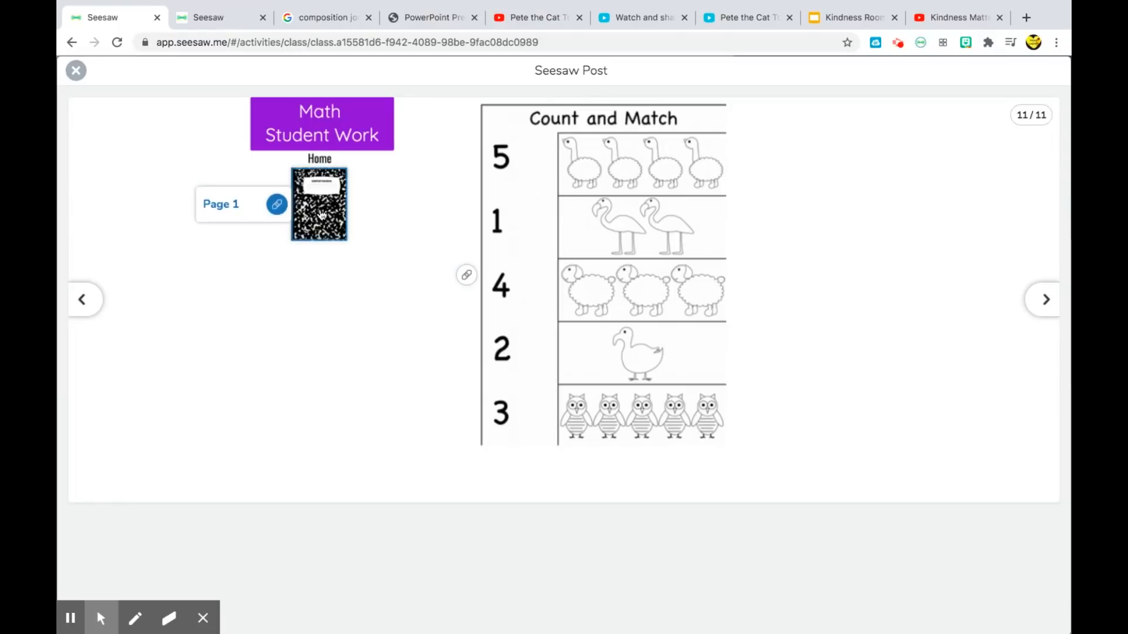
left_click(321, 215)
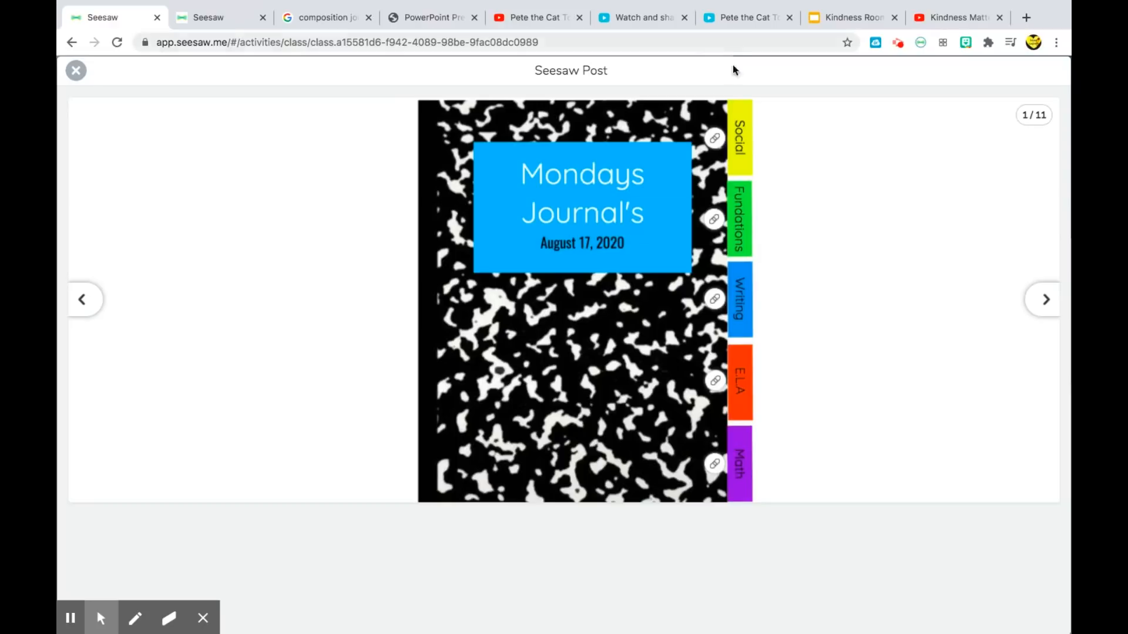
- Follow the cover's E.L.A link to its lesson page and return to the cover through the Home link
mouse_move(744, 362)
mouse_move(739, 468)
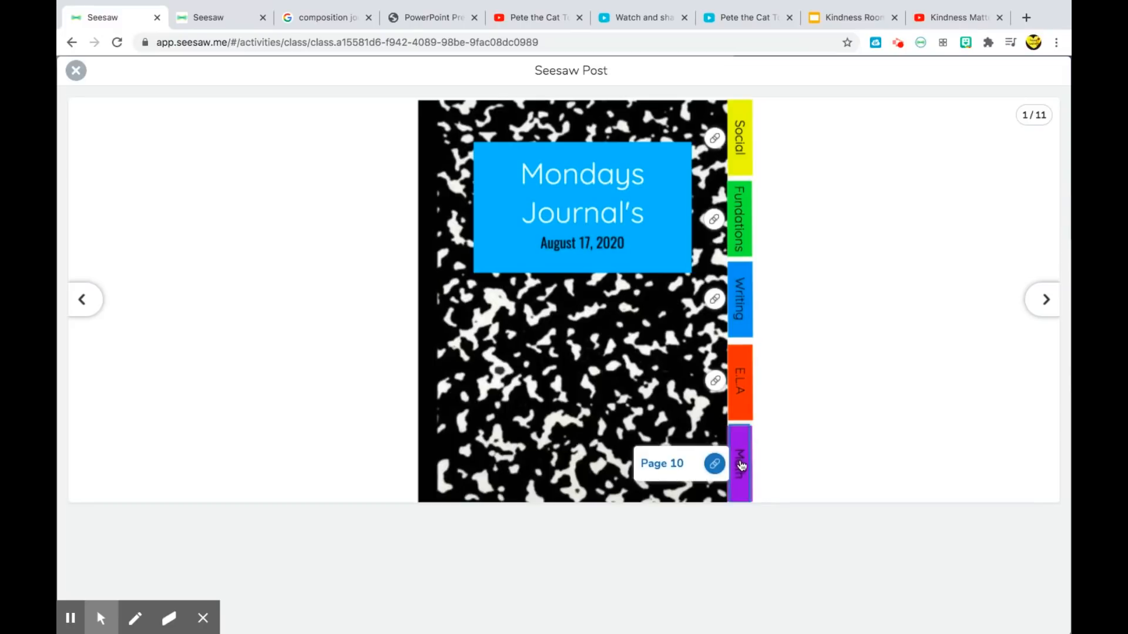
left_click(738, 383)
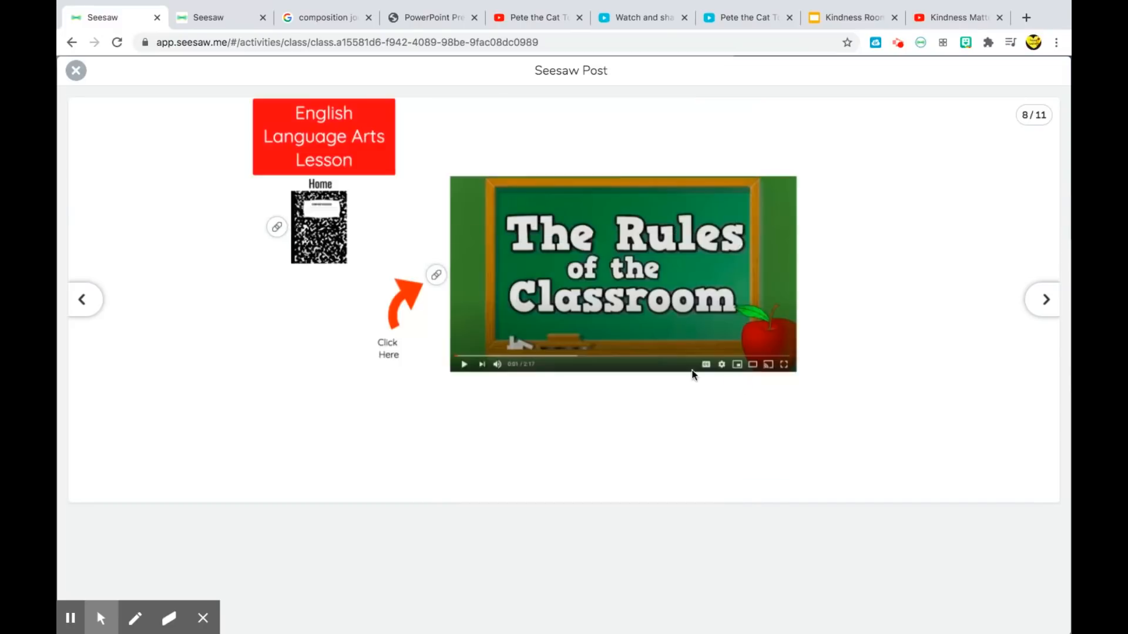
left_click(340, 228)
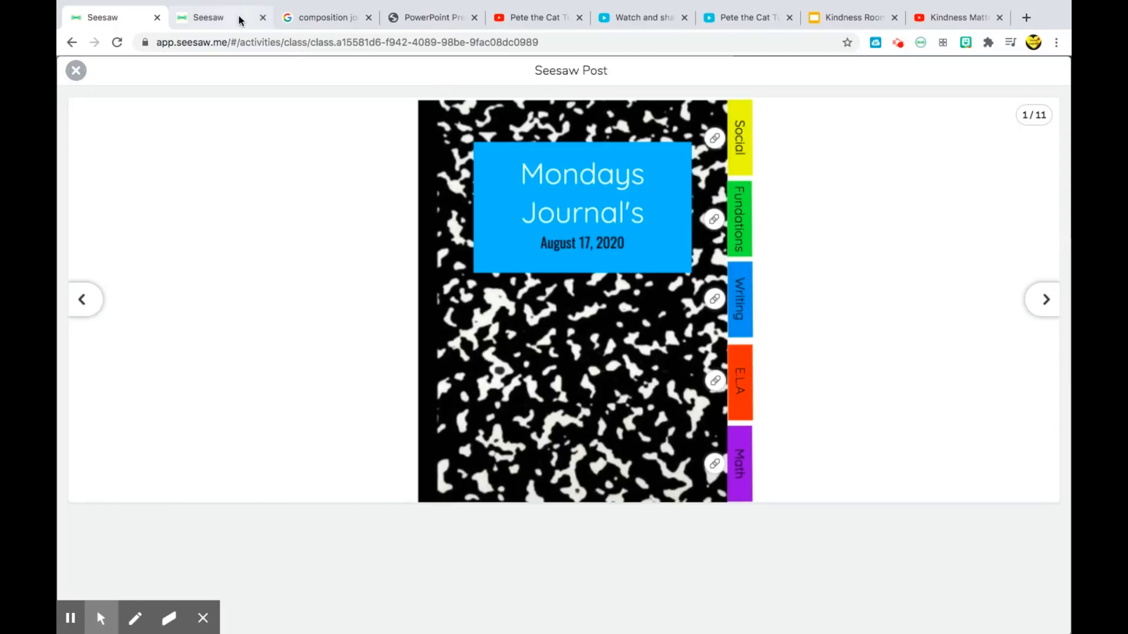
- Switch to the Daily Journal Template activity in My Library and preview its student template
left_click(212, 20)
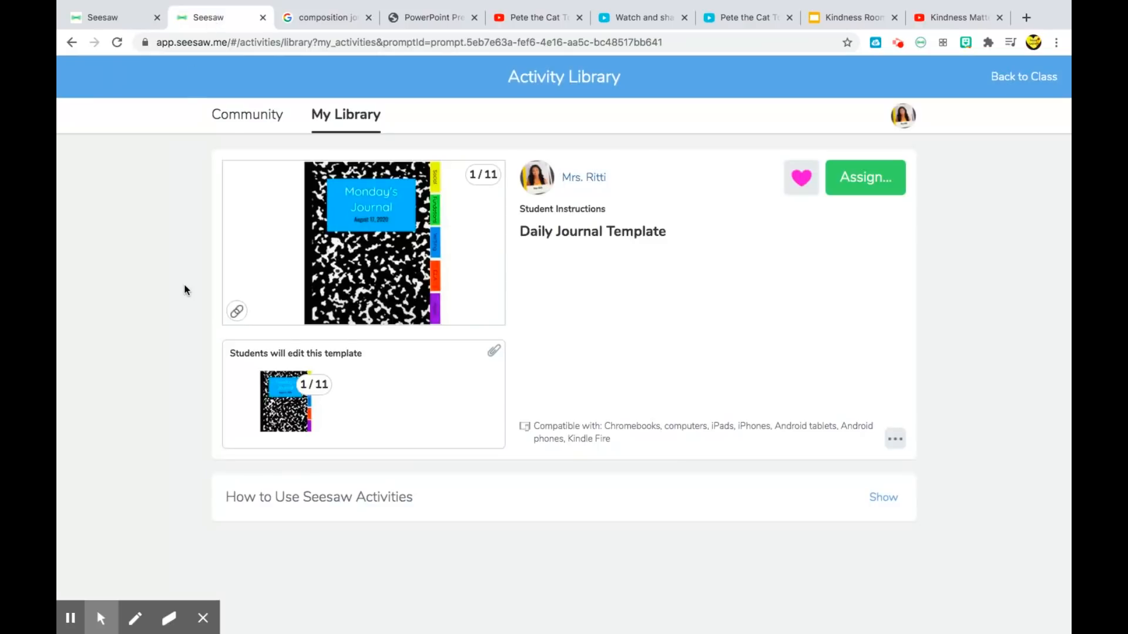
left_click(280, 398)
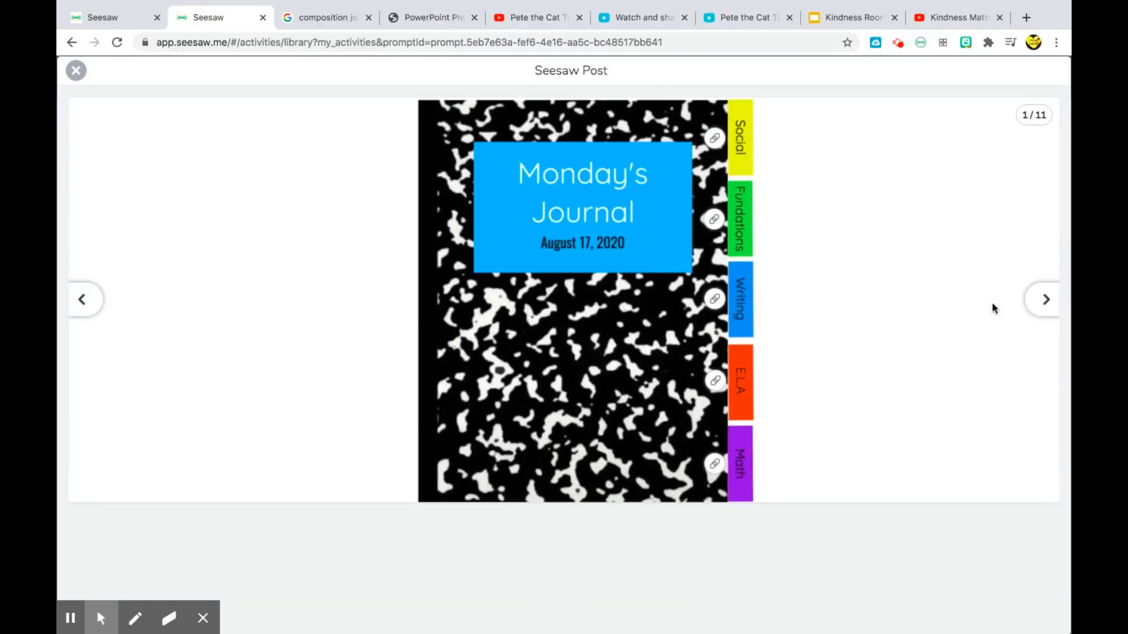
left_click(1039, 309)
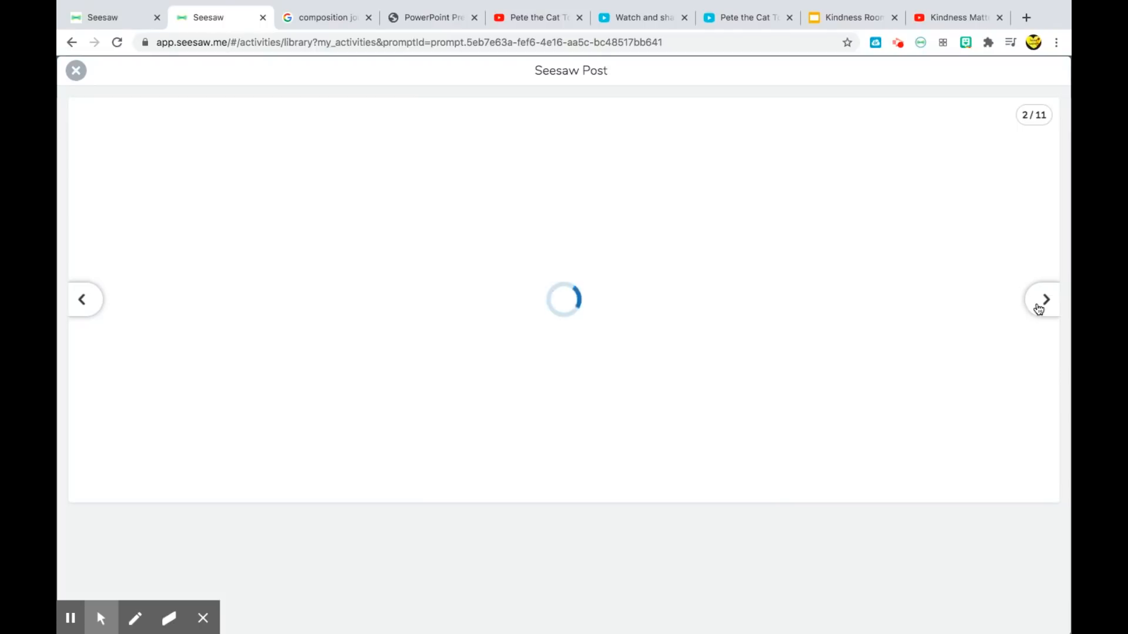
left_click(1039, 308)
left_click(76, 71)
left_click(290, 420)
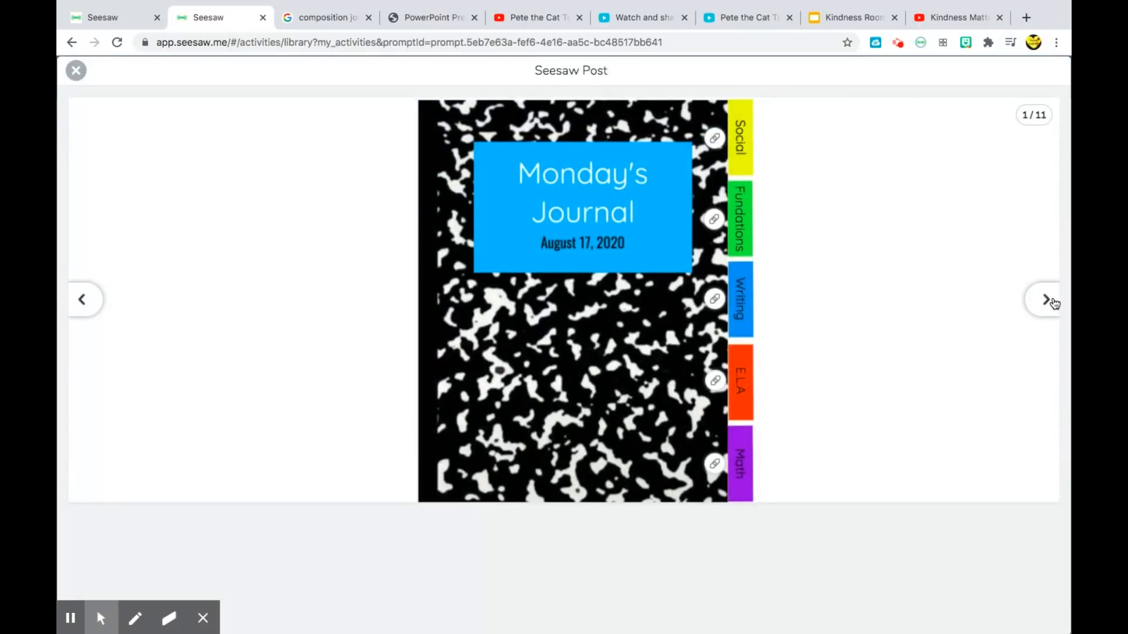
left_click(1053, 302)
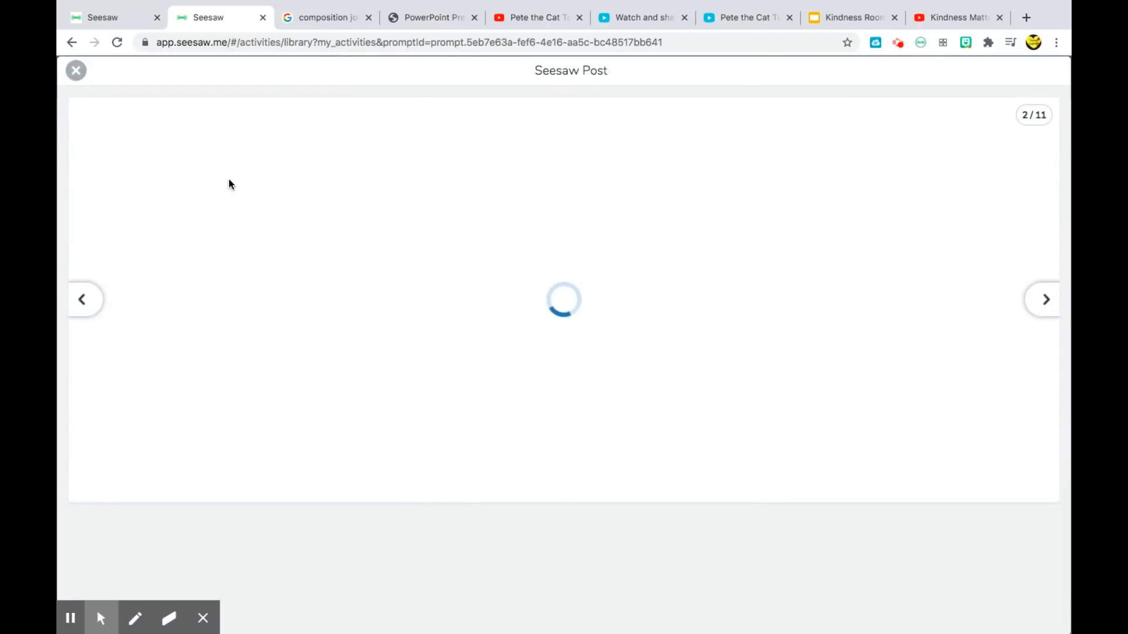
left_click(76, 71)
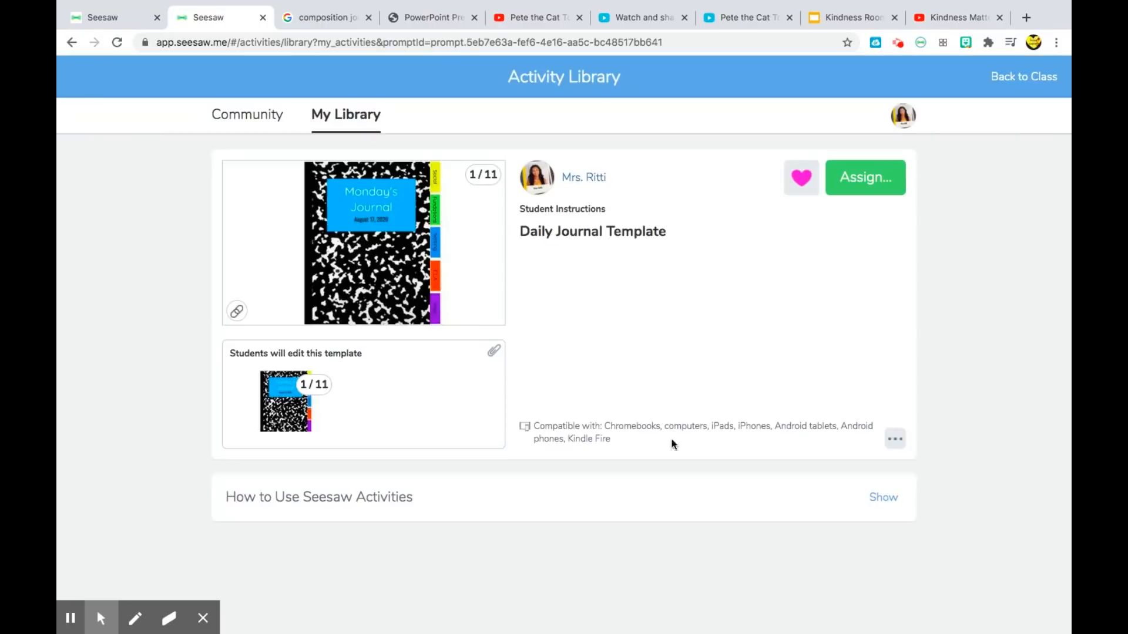
- Open the Daily Journal Template activity for editing, and open its attached student template in the page editor
left_click(894, 440)
left_click(847, 515)
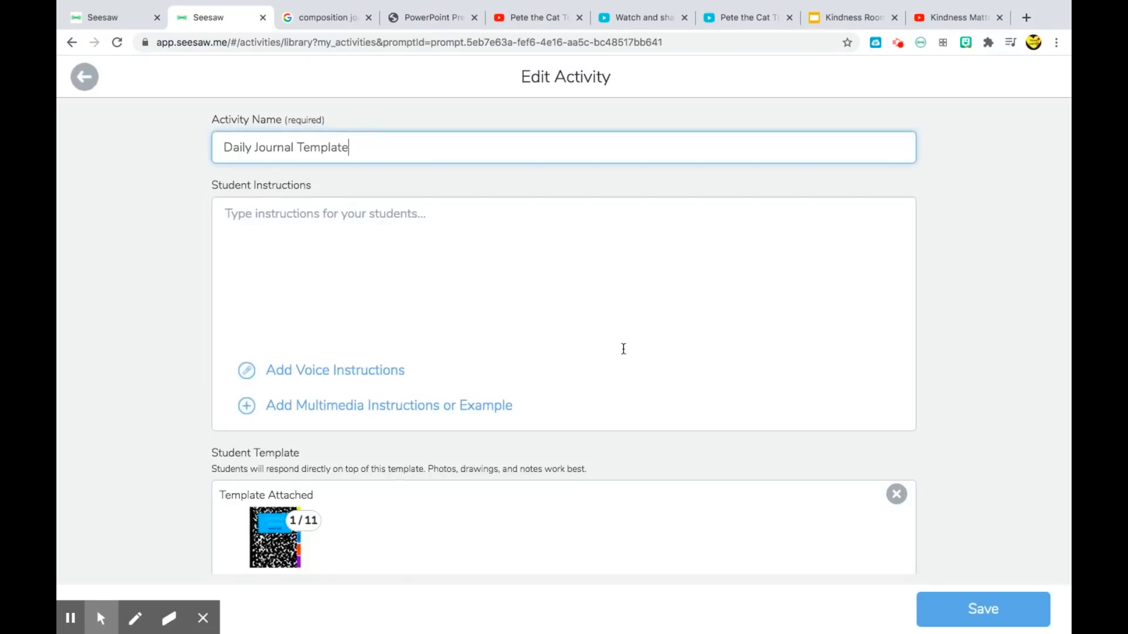
left_click(275, 538)
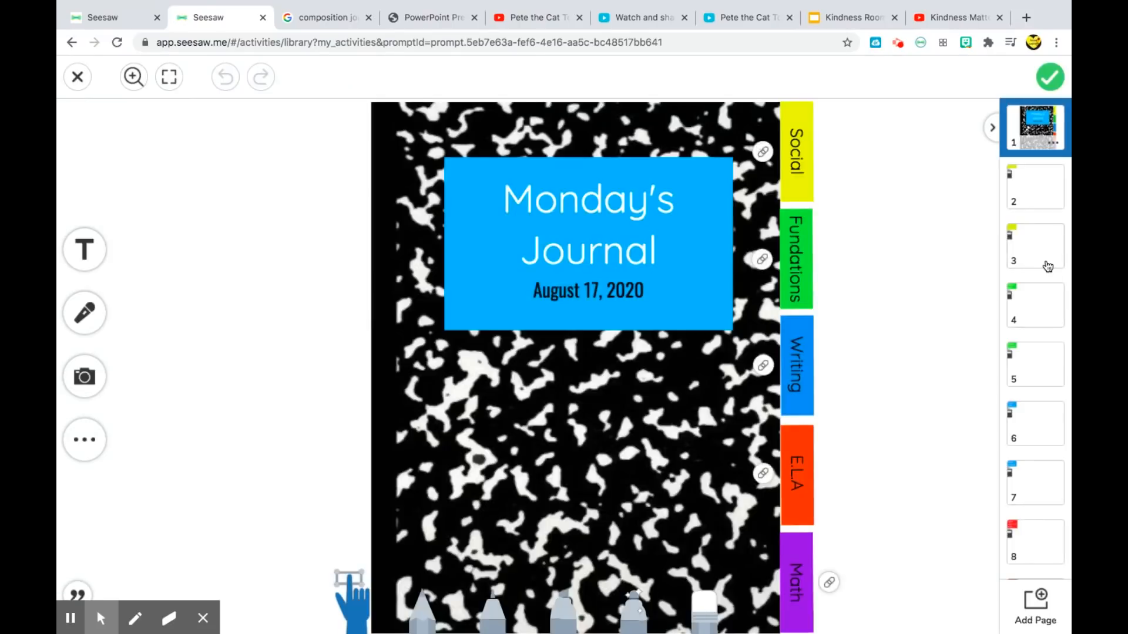
- Look through template pages 2 to 5 and return to the Social Lesson page
left_click(1040, 206)
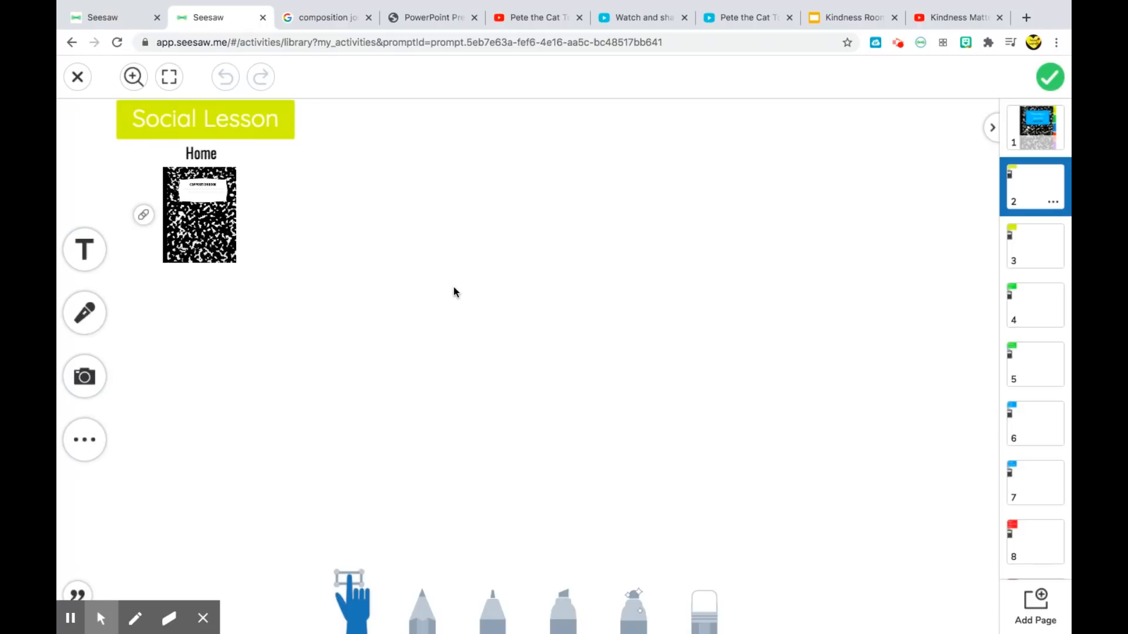
key("Down")
key("Down")
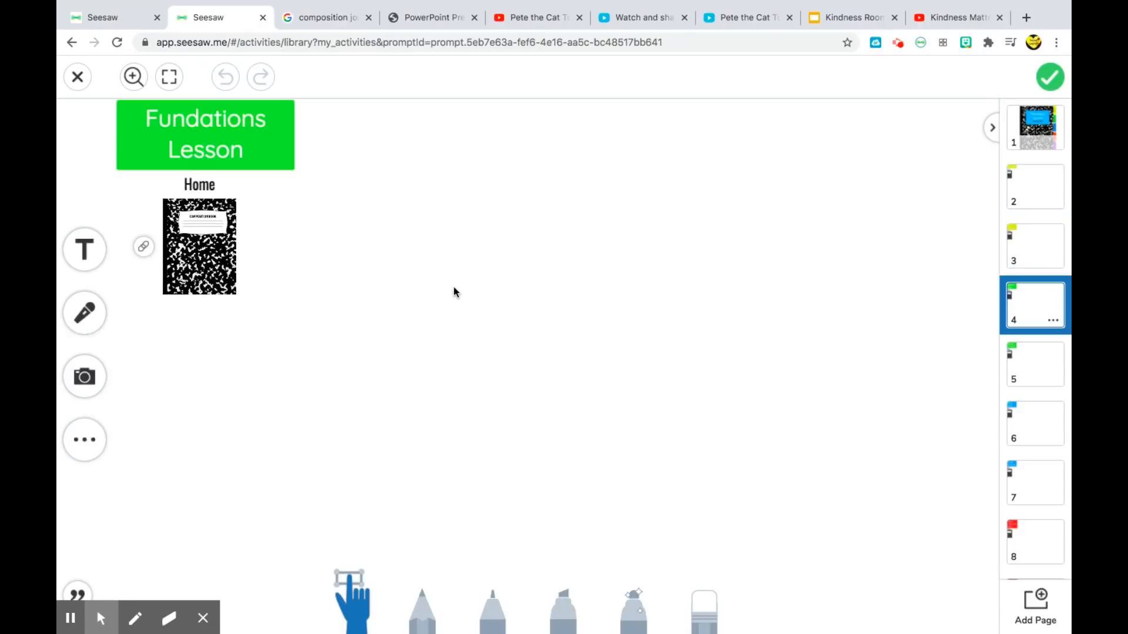
key("Down")
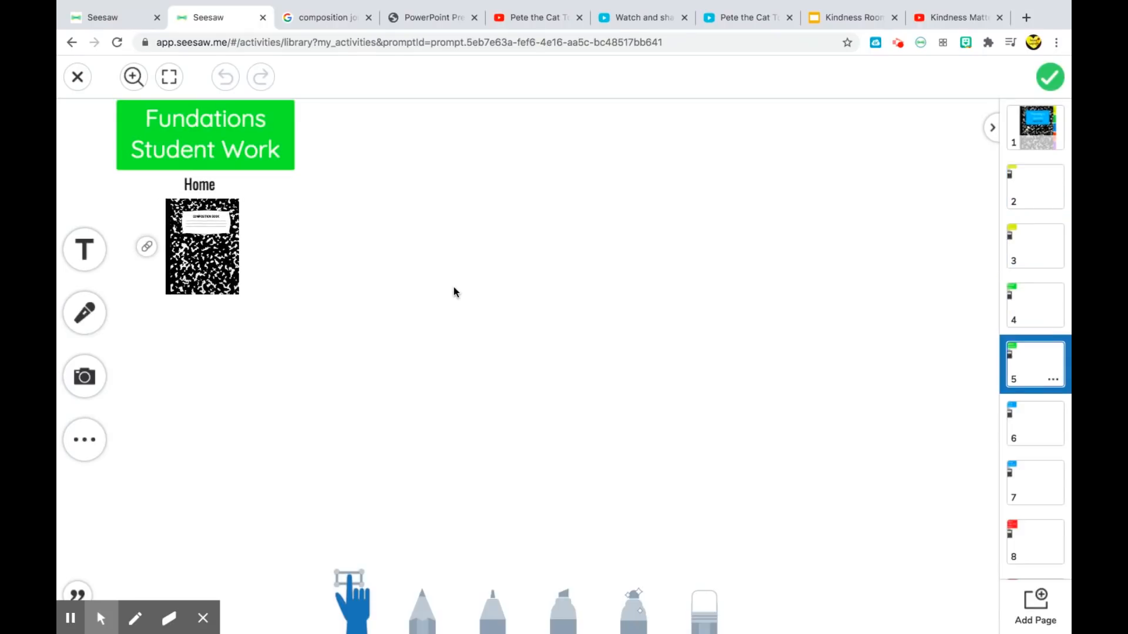
key("Up")
key("Up")
key("Up")
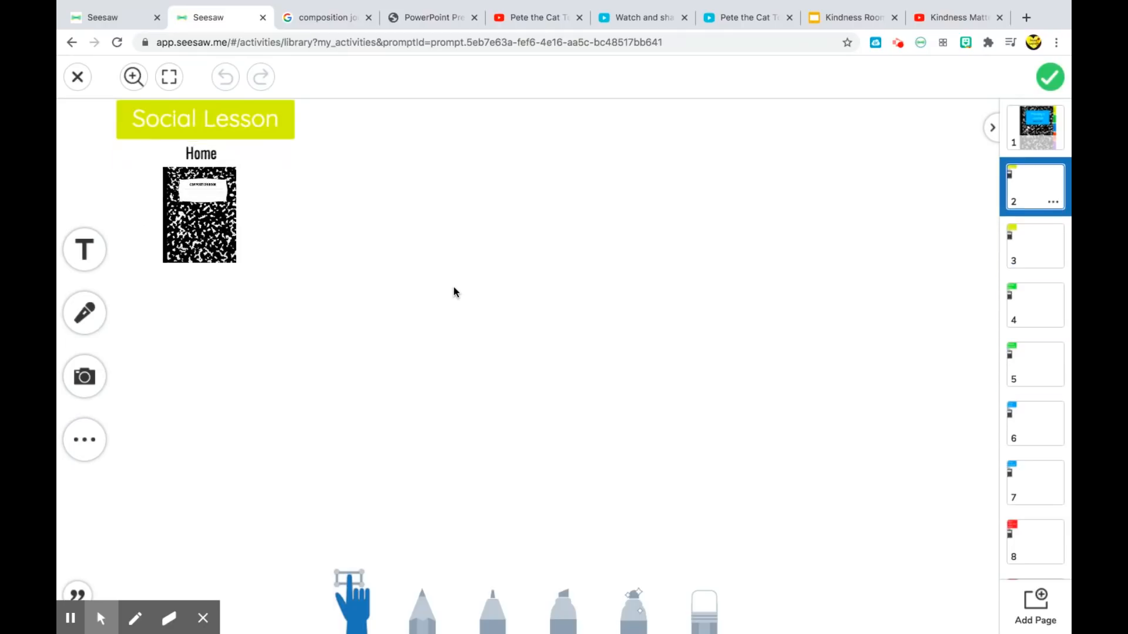
- Look through the template's subject pages from the Social Lesson page to the Math Lesson on page 10
key("Down")
key("Up")
key("Down")
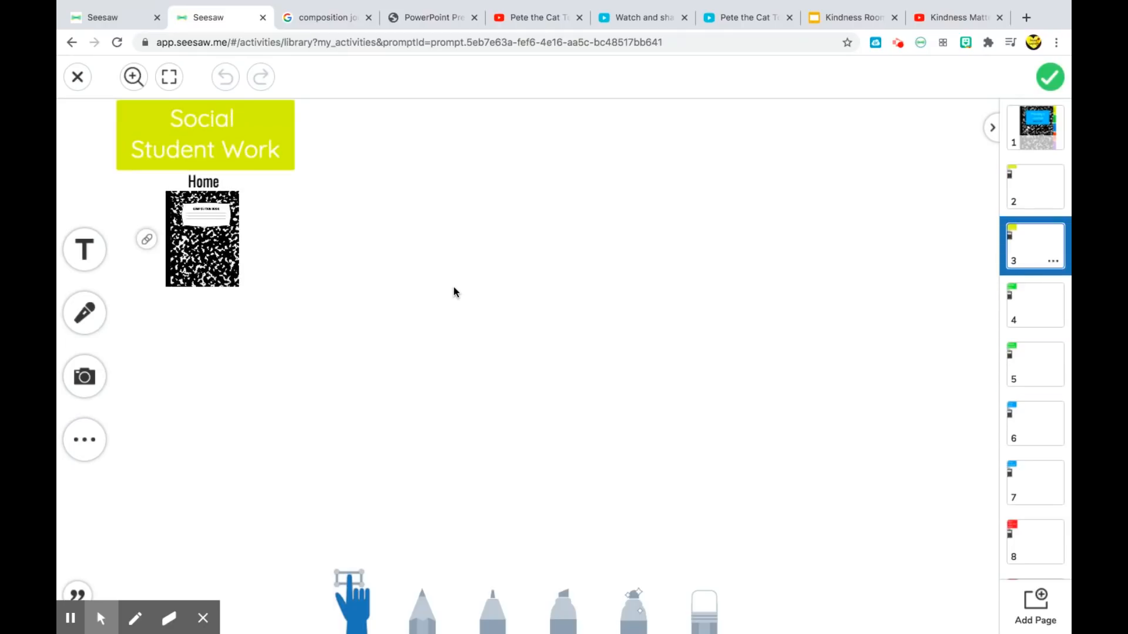
key("Down")
key("Down")
key("Down")
key("Down")
key("Down")
key("Down")
key("Down")
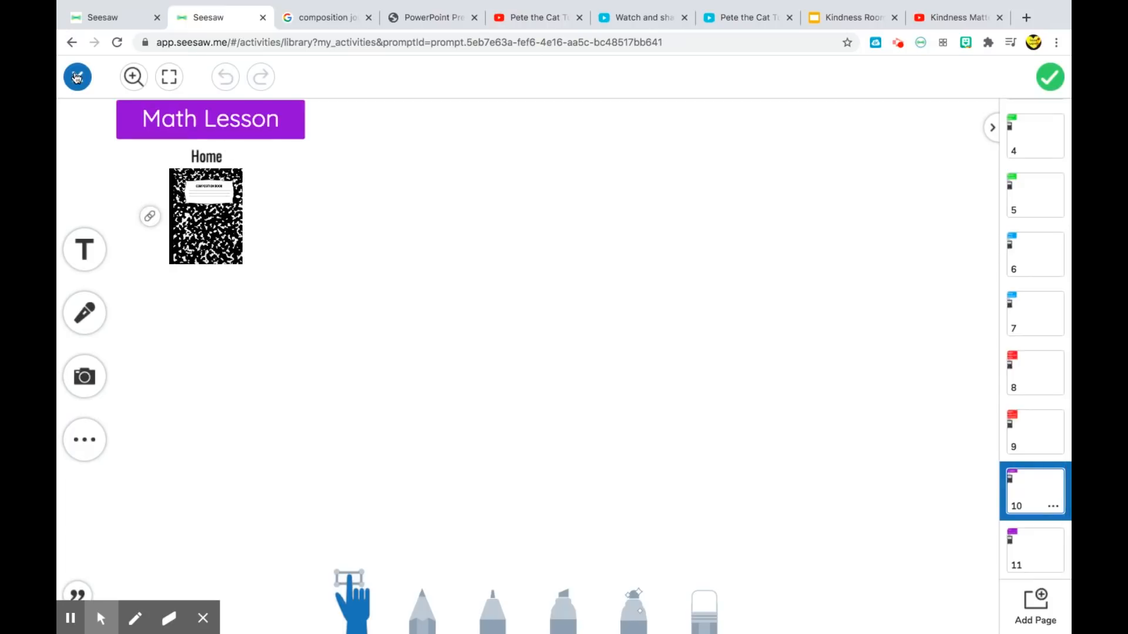
- Leave the page editor and the Daily Journal Template's edit form without saving, and return to the class activities
left_click(77, 77)
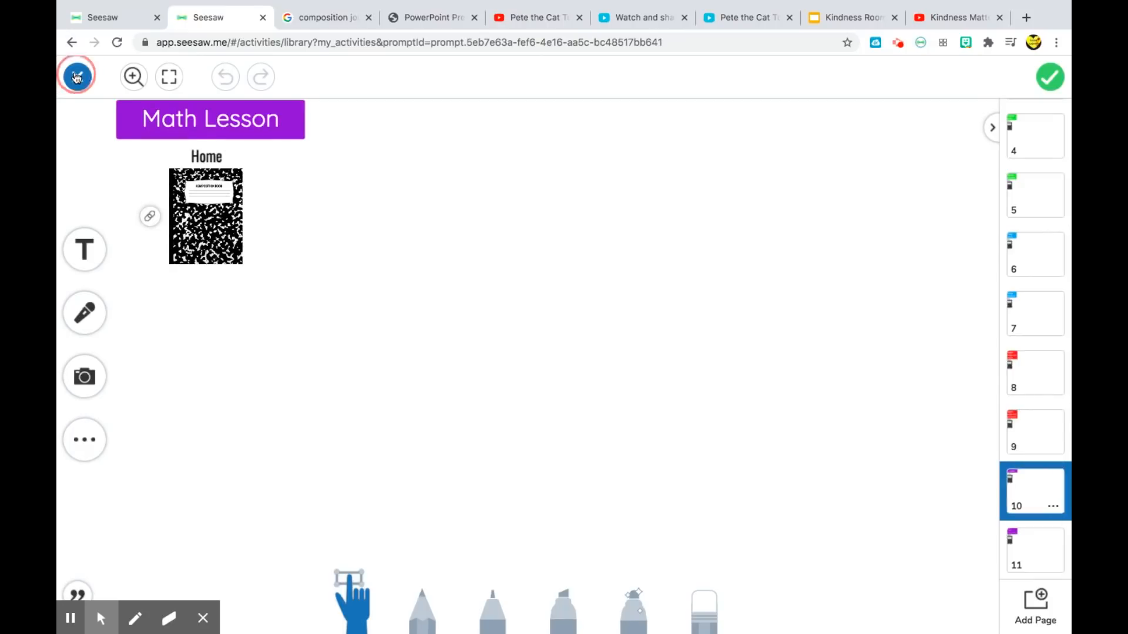
left_click(647, 332)
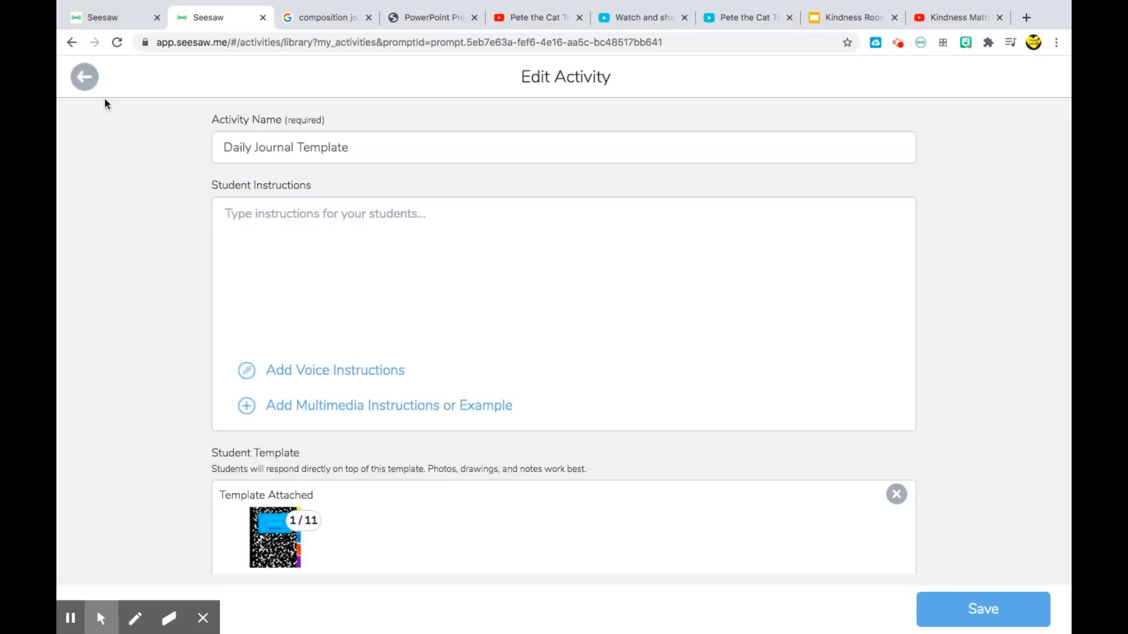
left_click(89, 73)
left_click(635, 292)
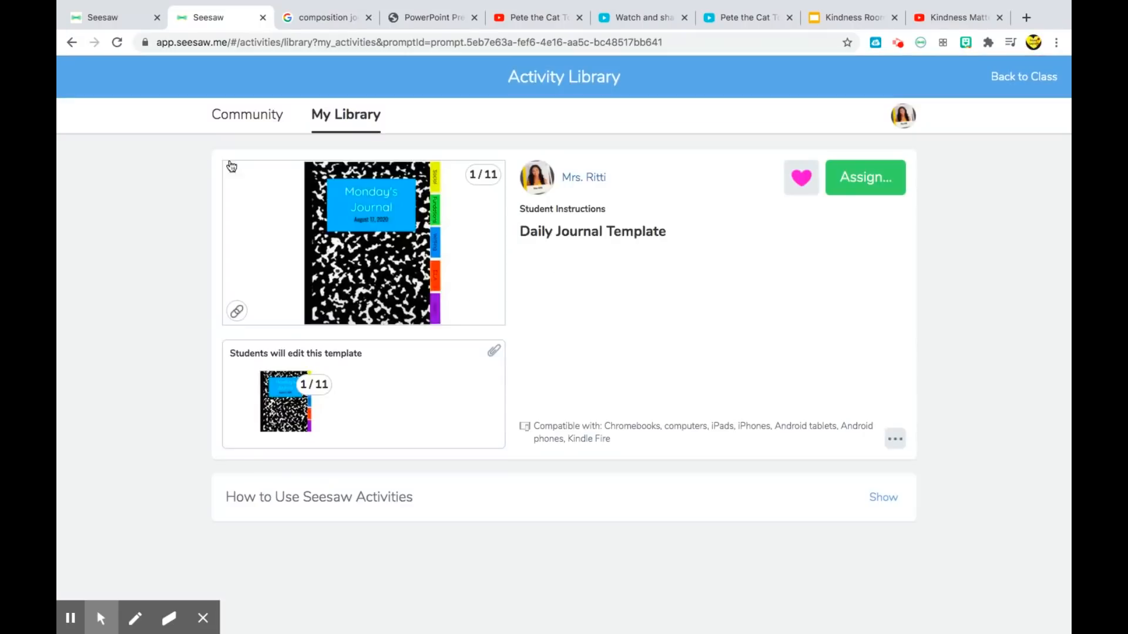
left_click(1023, 83)
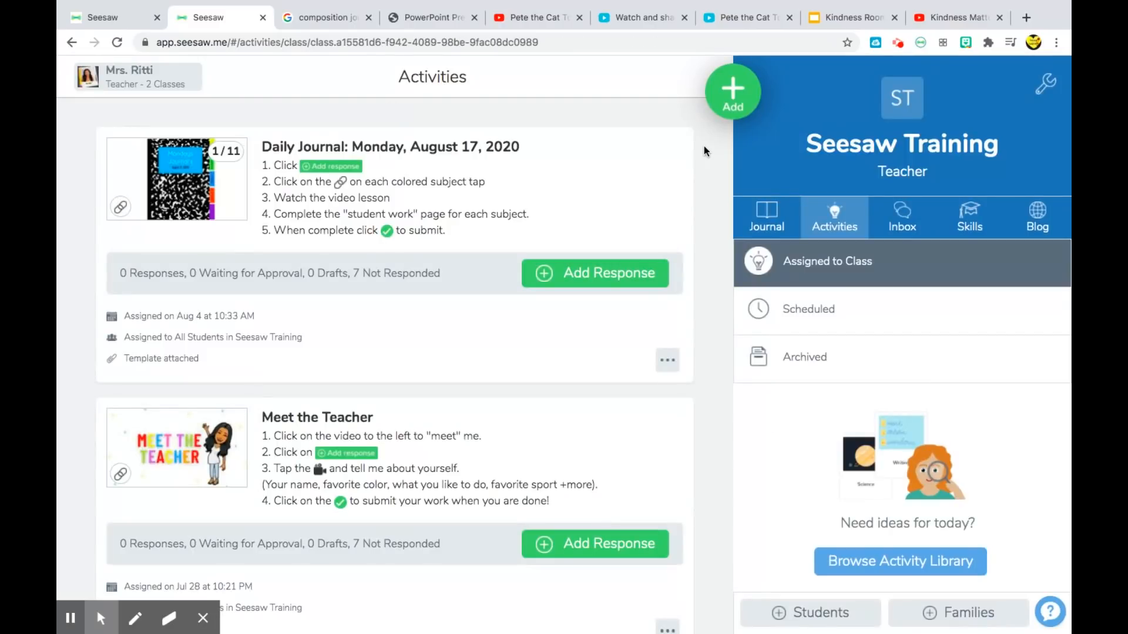
- Start assigning an activity to the class and create a new activity from My Library
left_click(734, 88)
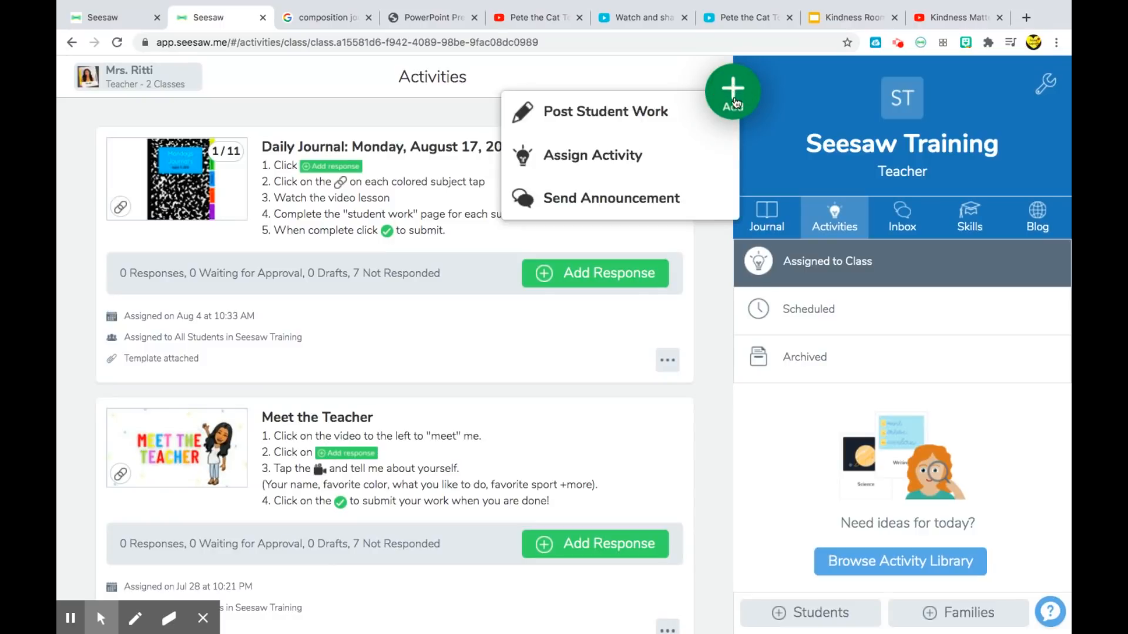
left_click(672, 157)
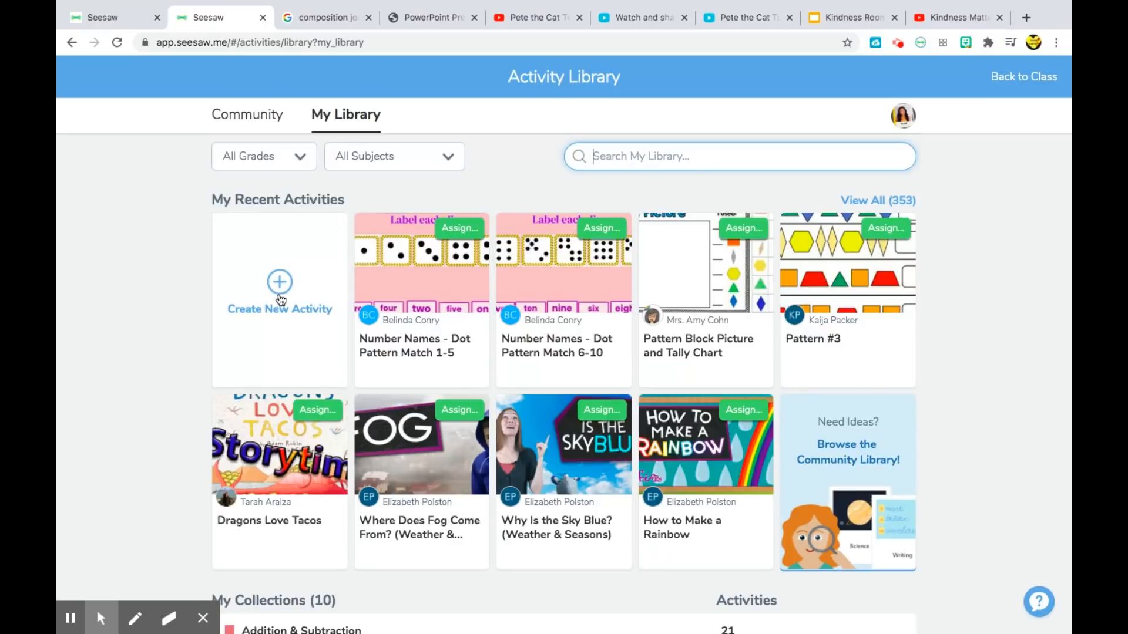
left_click(281, 283)
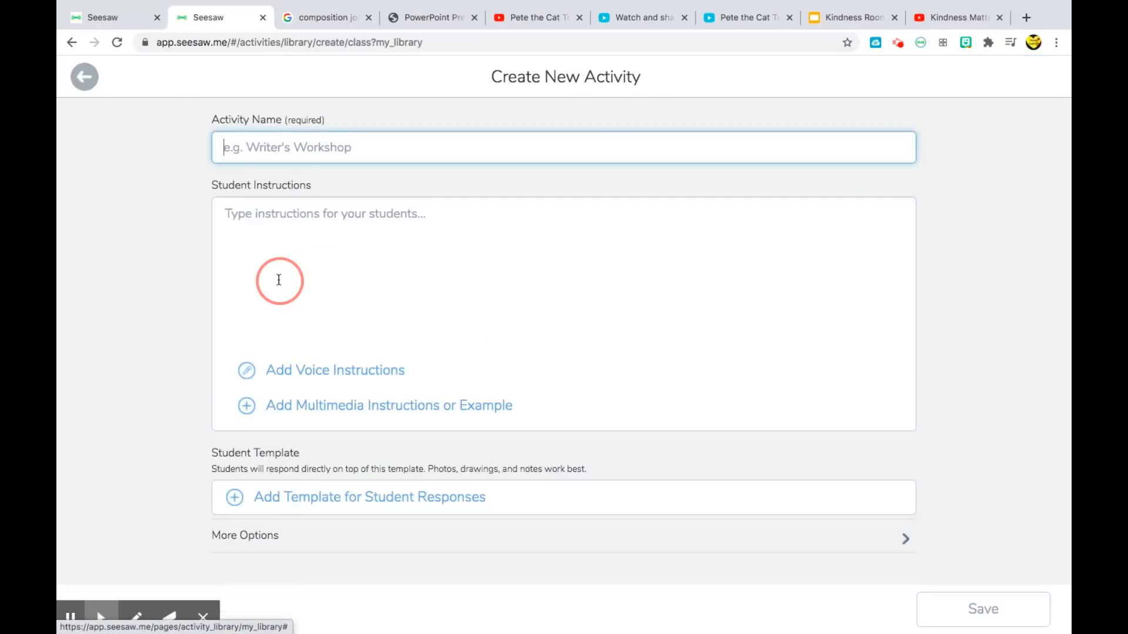
- Name the activity "Daily Journal" and begin the student instructions with "1. Click :add:" and "2."
left_click(290, 148)
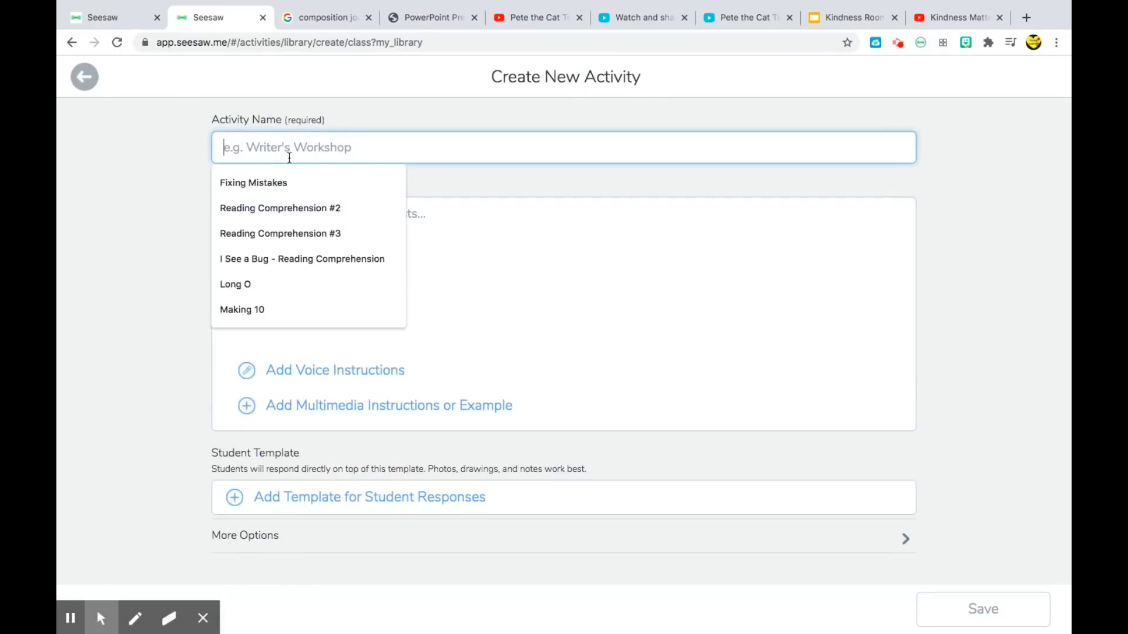
type("Dsail")
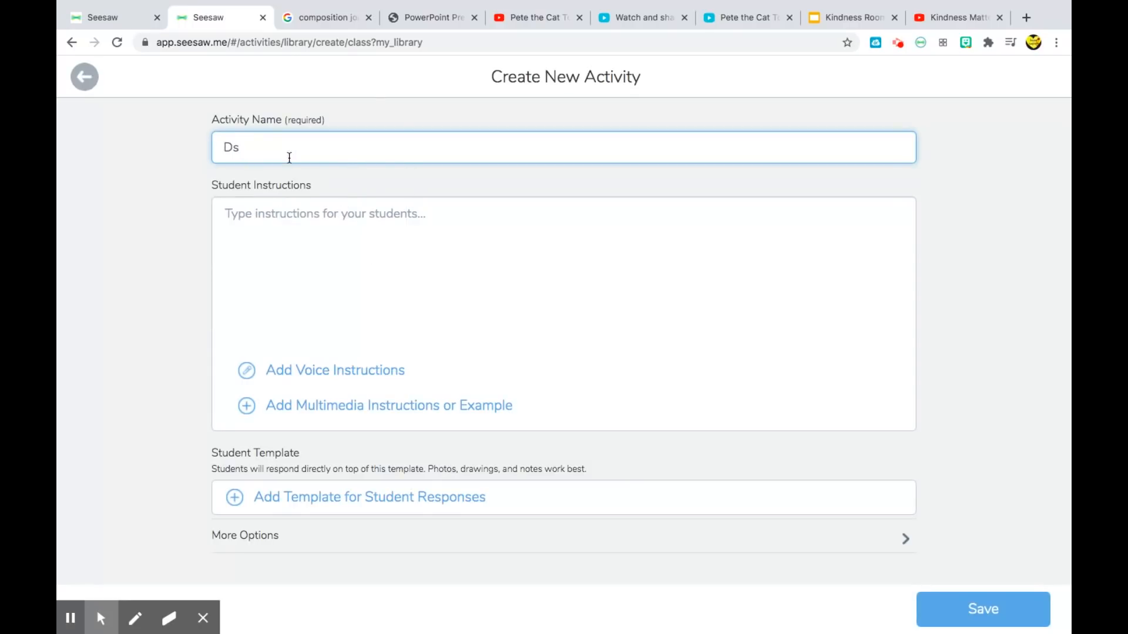
key("BackSpace")
type("aily Journal")
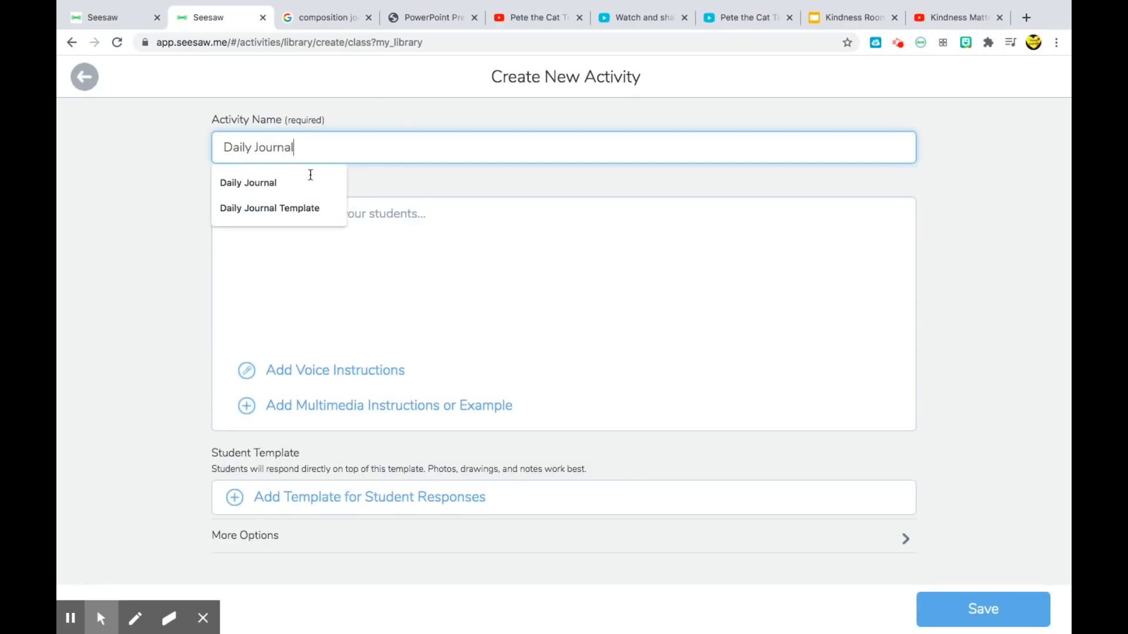
left_click(463, 251)
type("1")
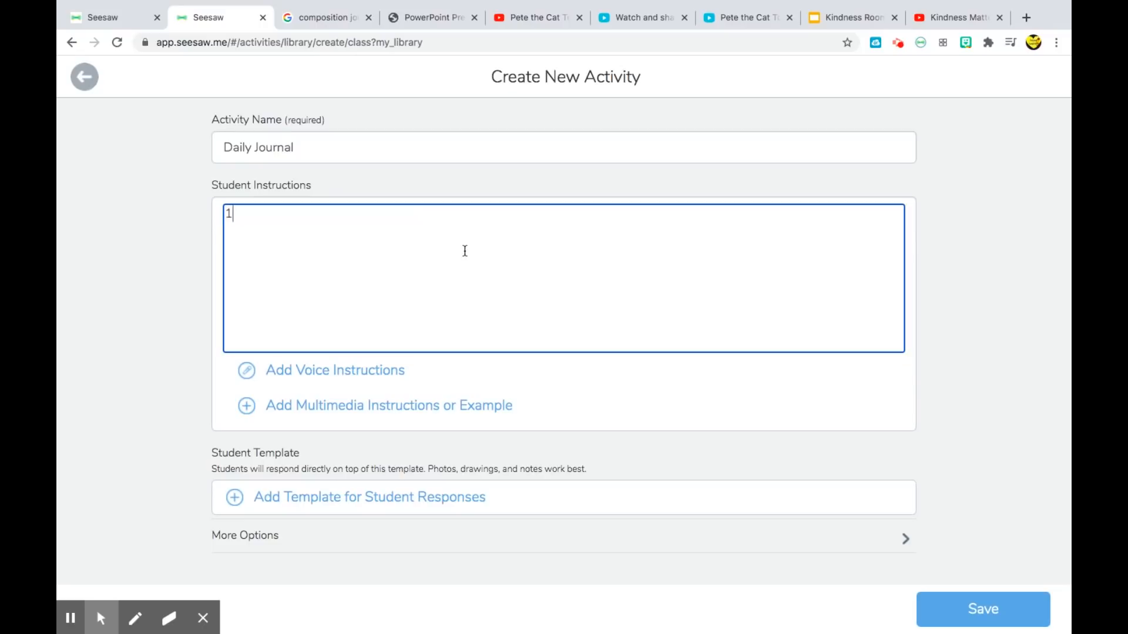
type(". Click :add: ")
type("2.")
- Start a drawing as the student response template and insert the composition book cover captured from the image search page with the Seesaw extension
left_click(349, 500)
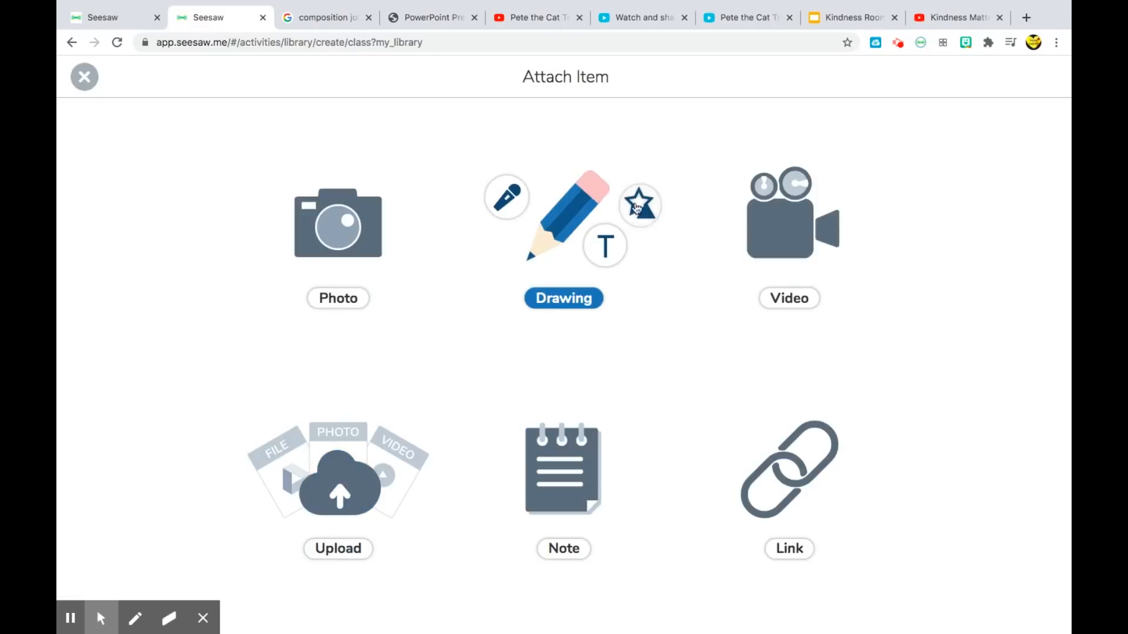
left_click(575, 213)
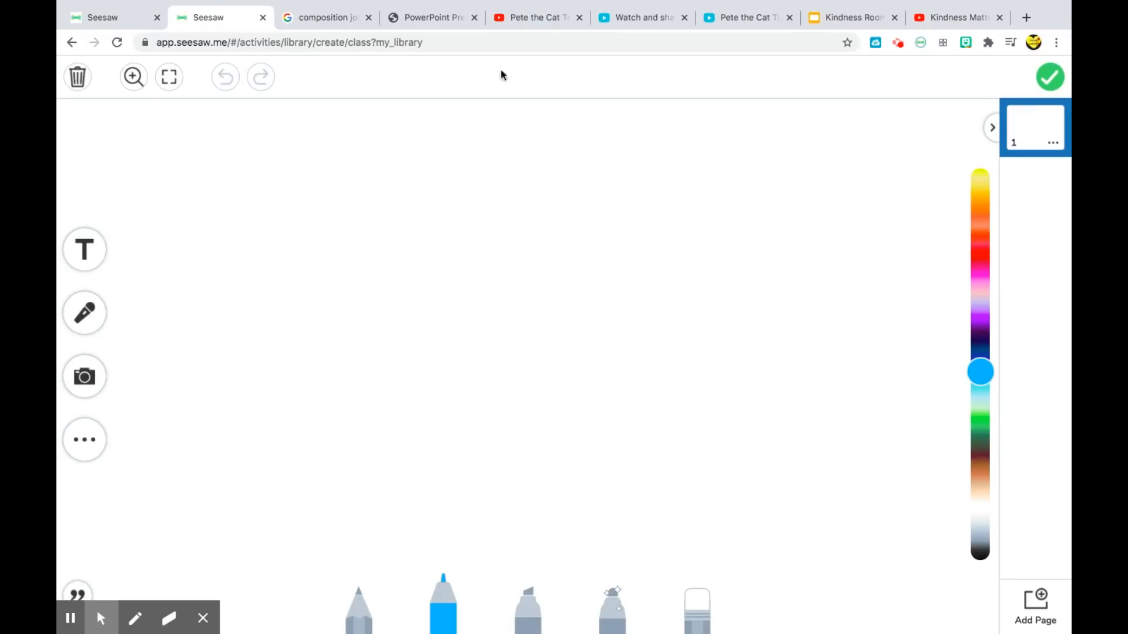
left_click(331, 19)
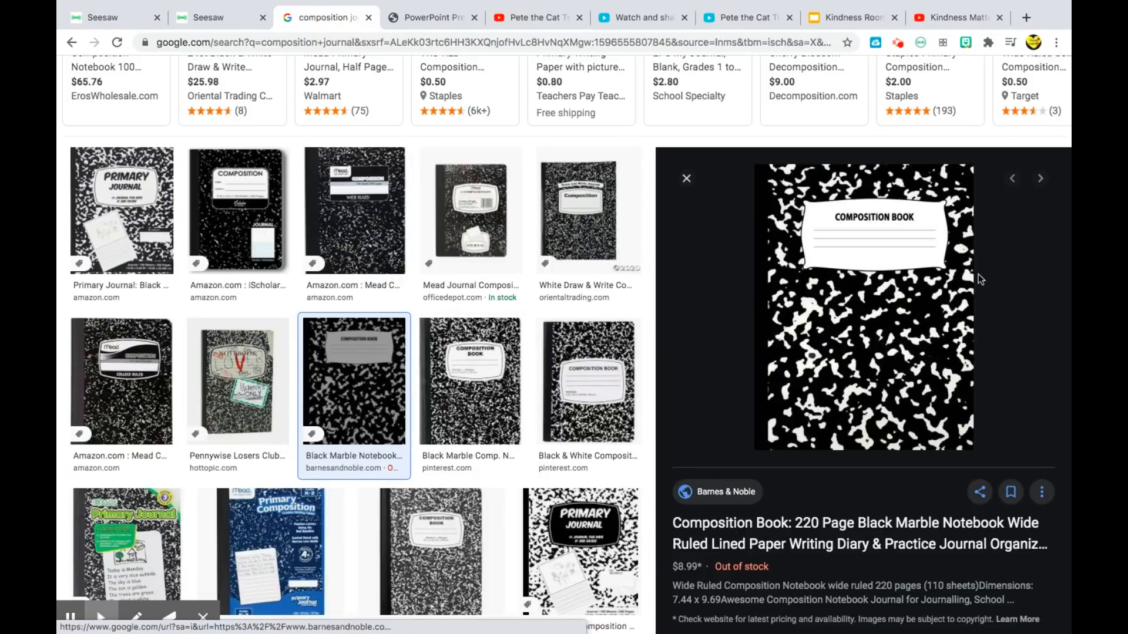
right_click(845, 246)
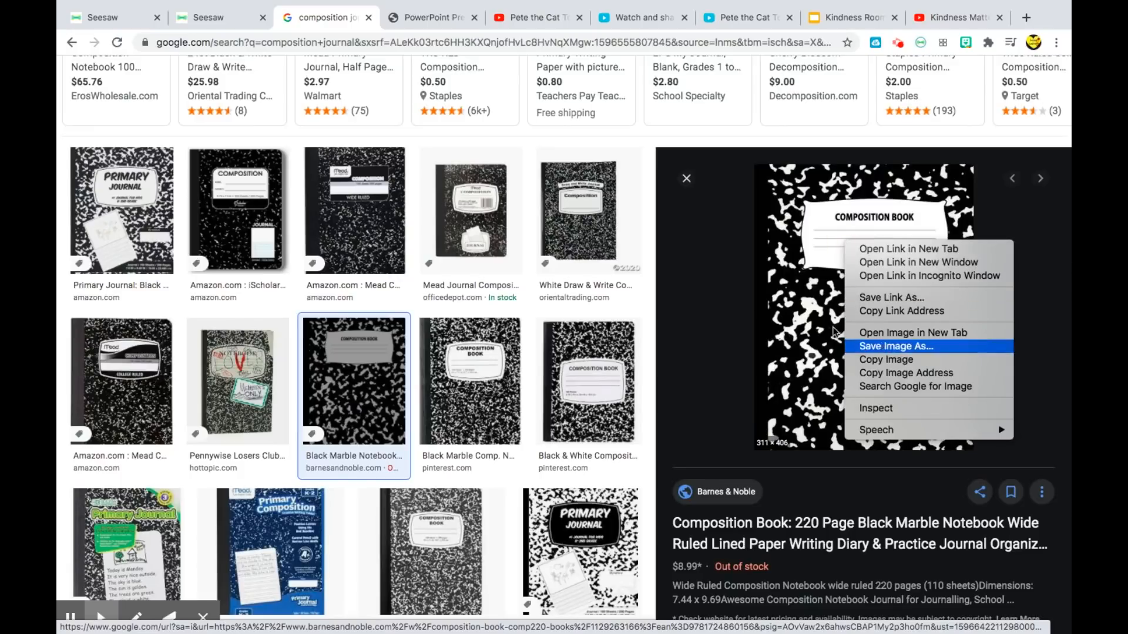
left_click(881, 343)
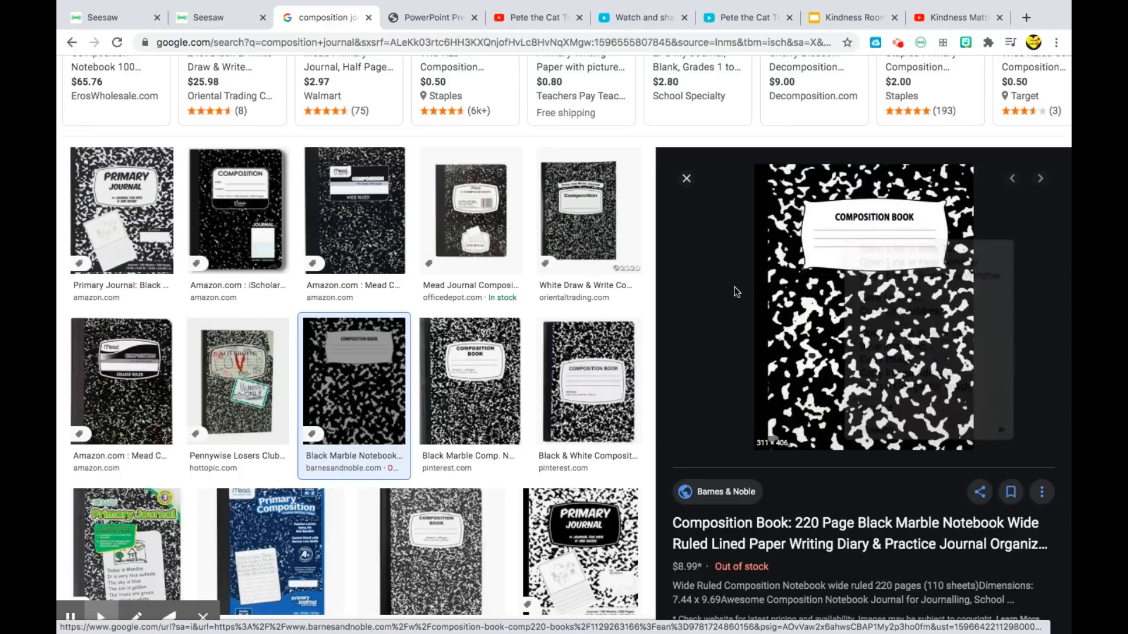
left_click(921, 43)
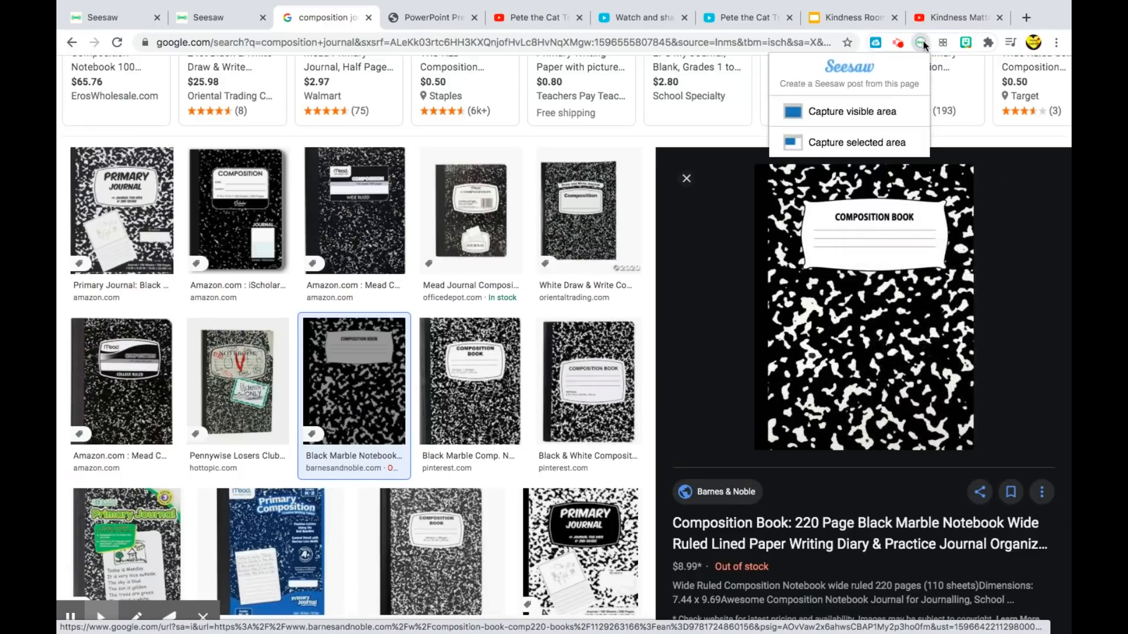
left_click(898, 147)
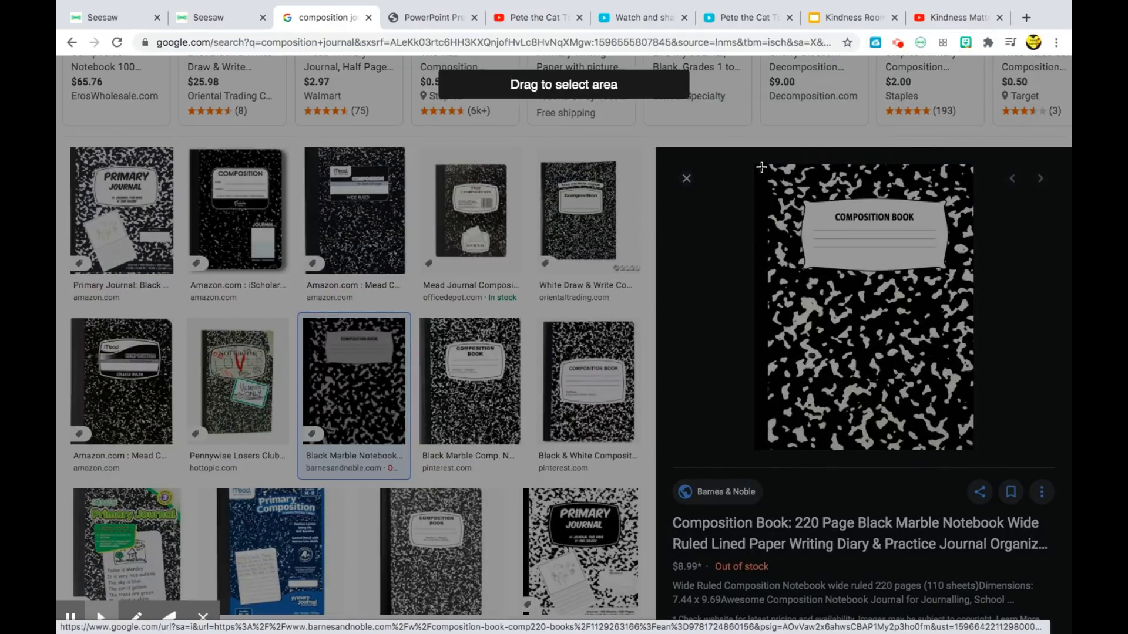
left_click_drag(757, 166, 970, 448)
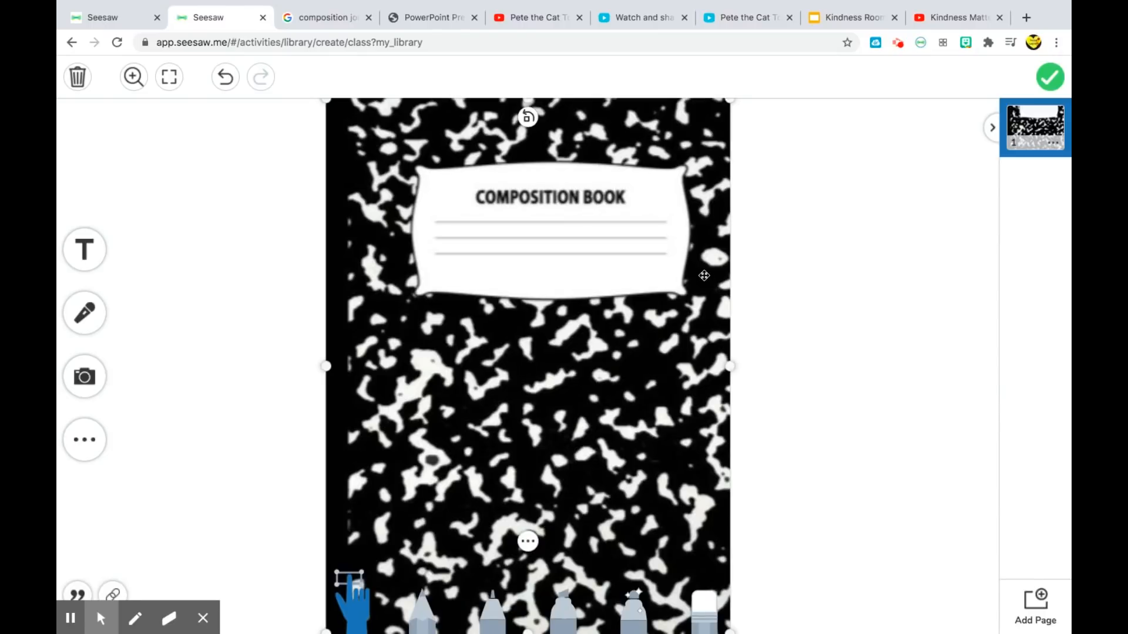
- Lock the composition book image in place on the page
left_click(532, 543)
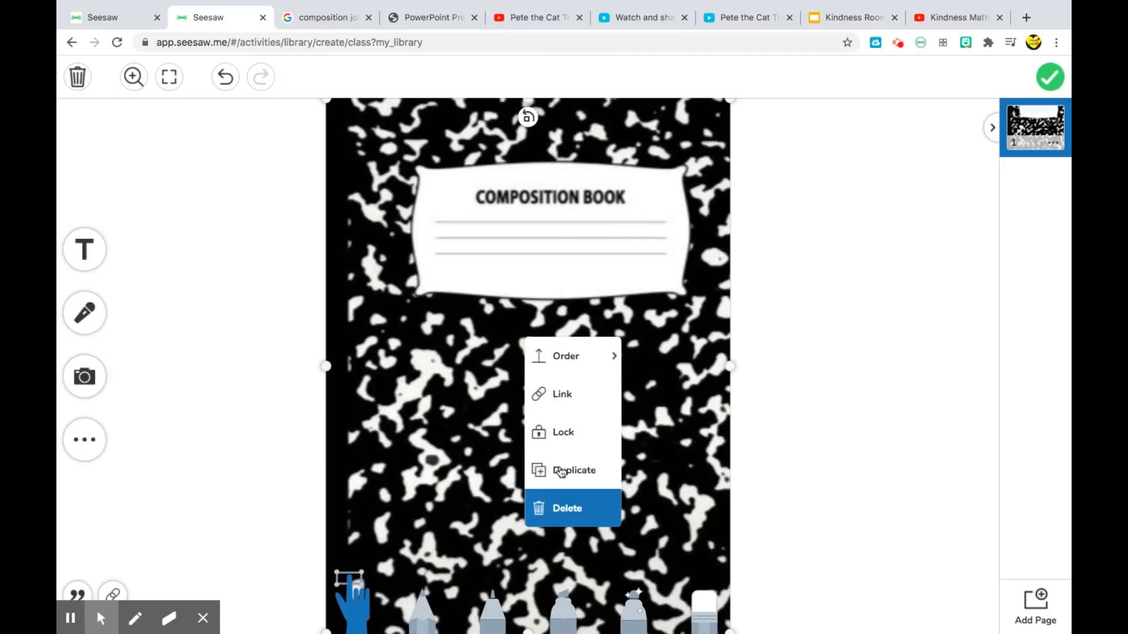
left_click(563, 437)
left_click(210, 296)
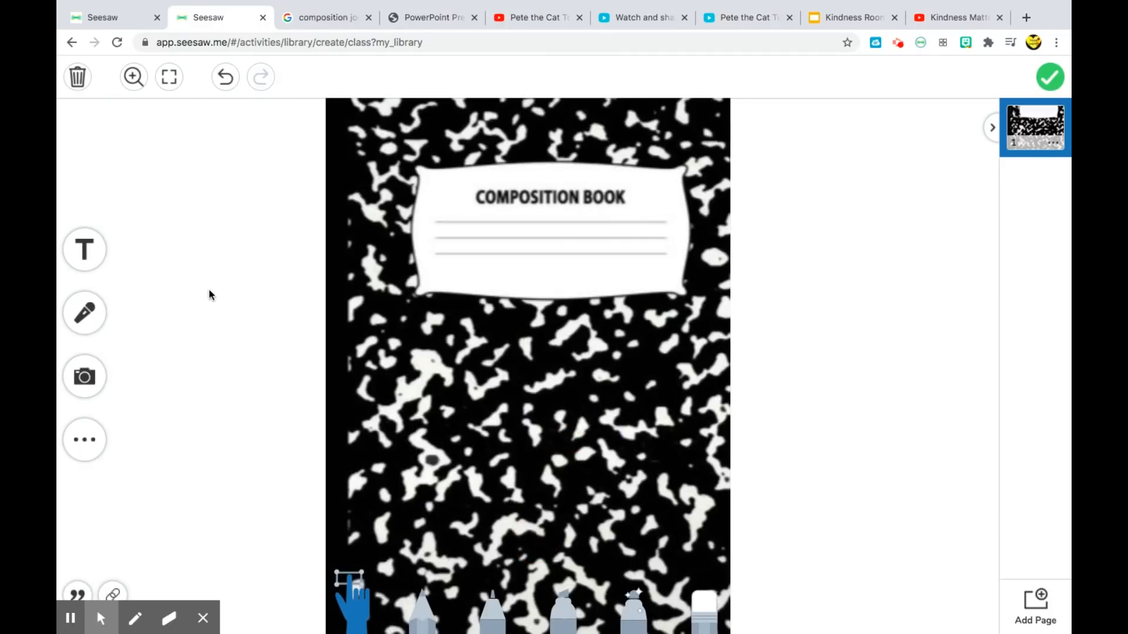
- Add a blue rectangle shape and enlarge it to cover the composition book's white title label
left_click(75, 445)
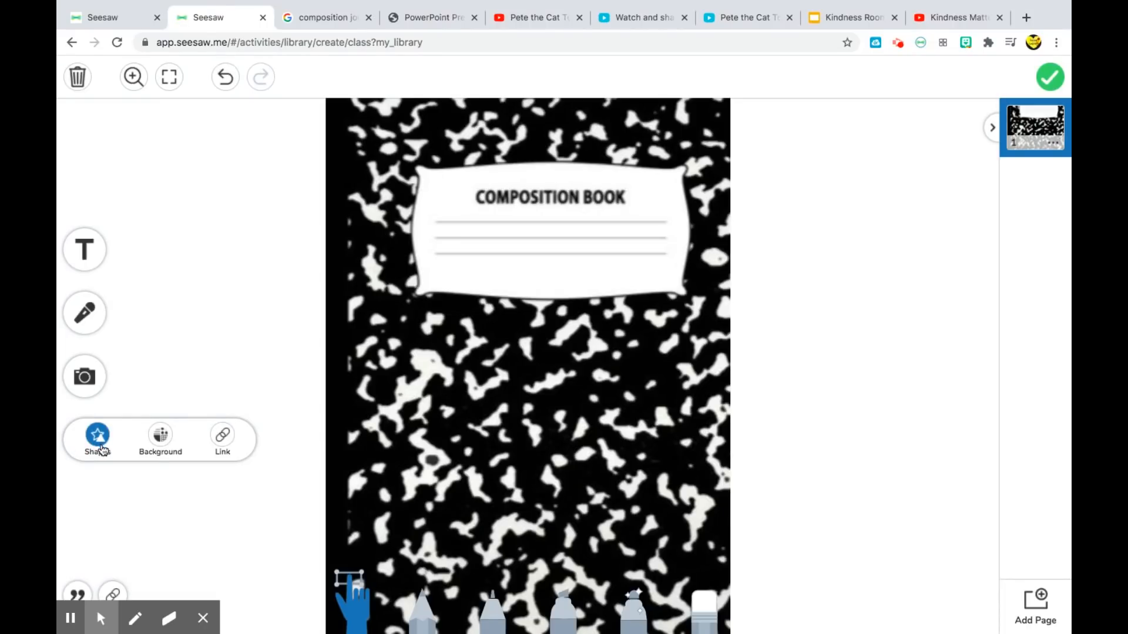
left_click(194, 256)
left_click(99, 452)
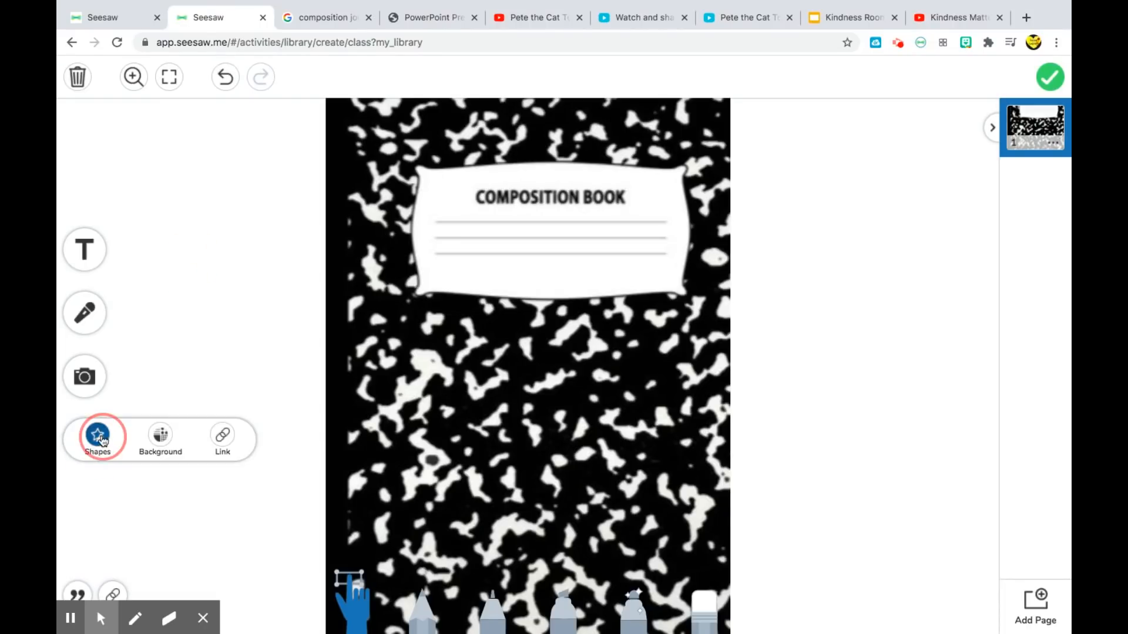
left_click(717, 535)
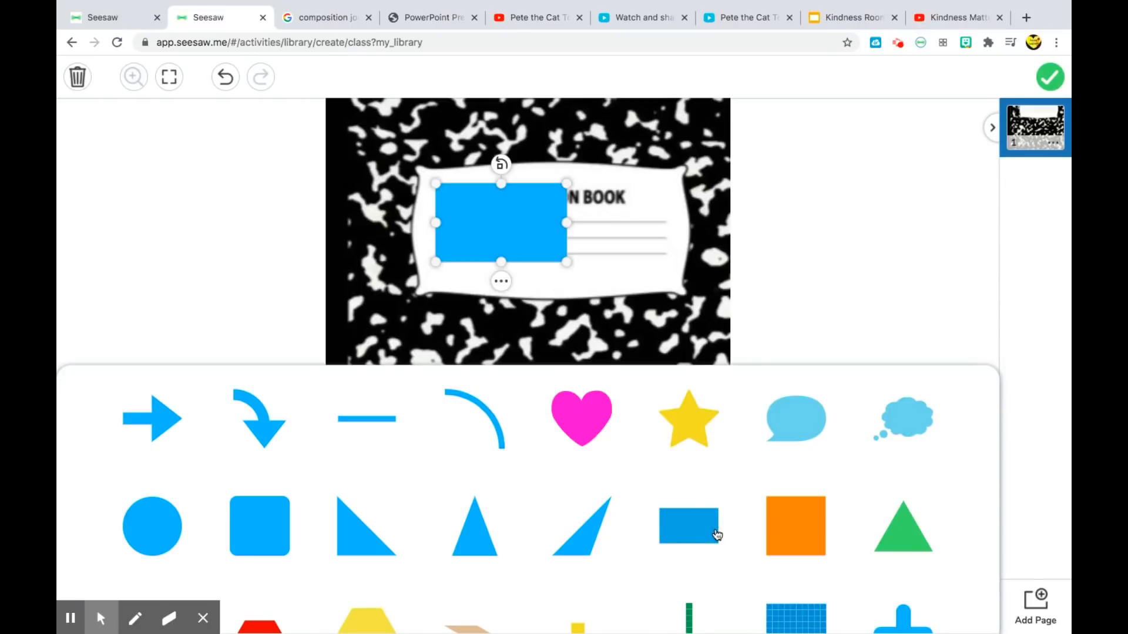
left_click(460, 191)
left_click_drag(494, 224, 456, 194)
left_click_drag(536, 234, 692, 333)
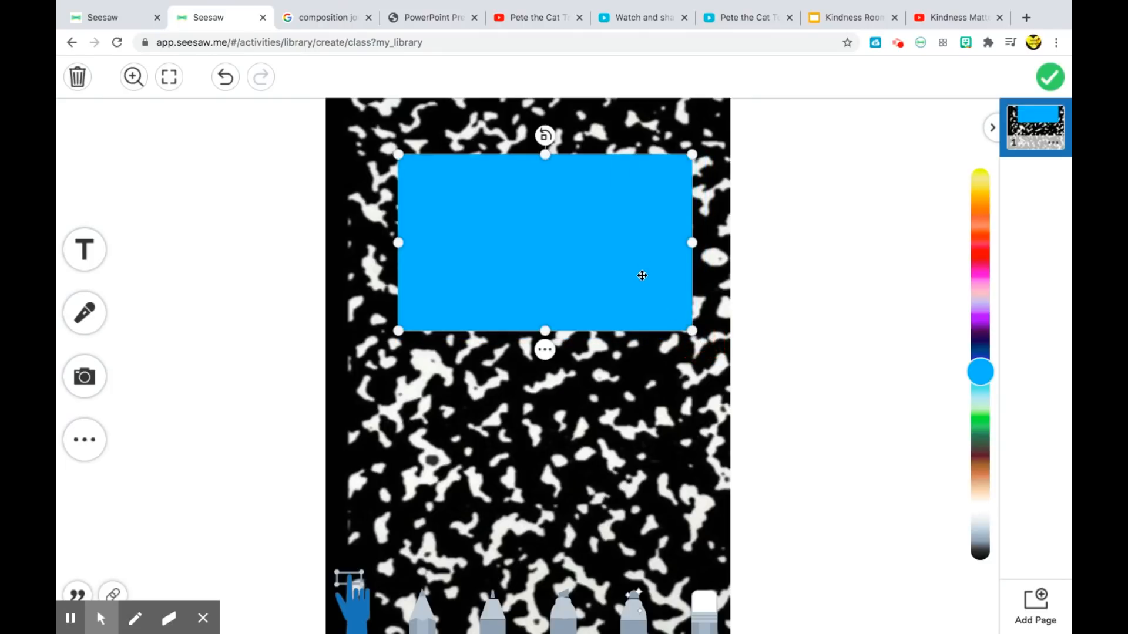
- Add a two-line text label reading "Tuesday Journal" on the blue rectangle
left_click(86, 255)
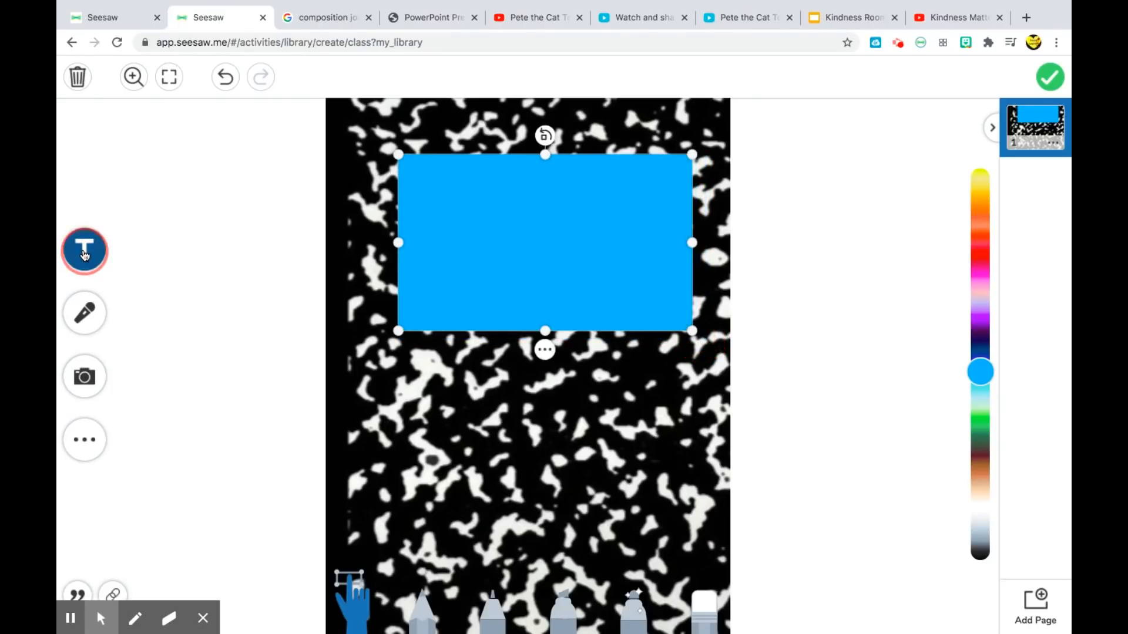
type("Tuesday")
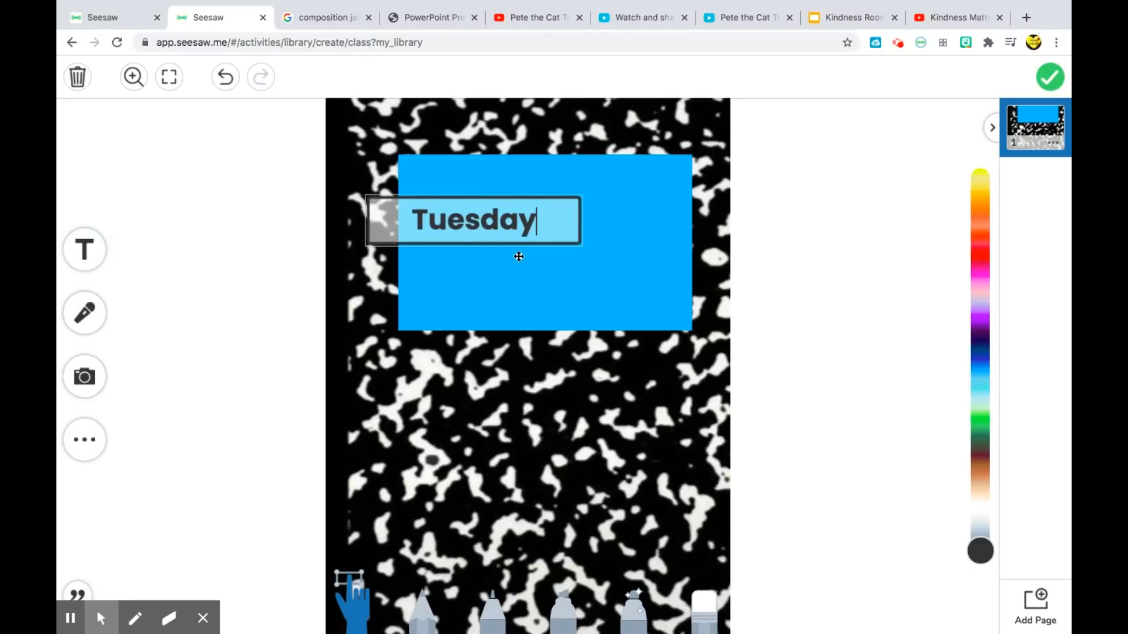
key("Return")
type("Joru")
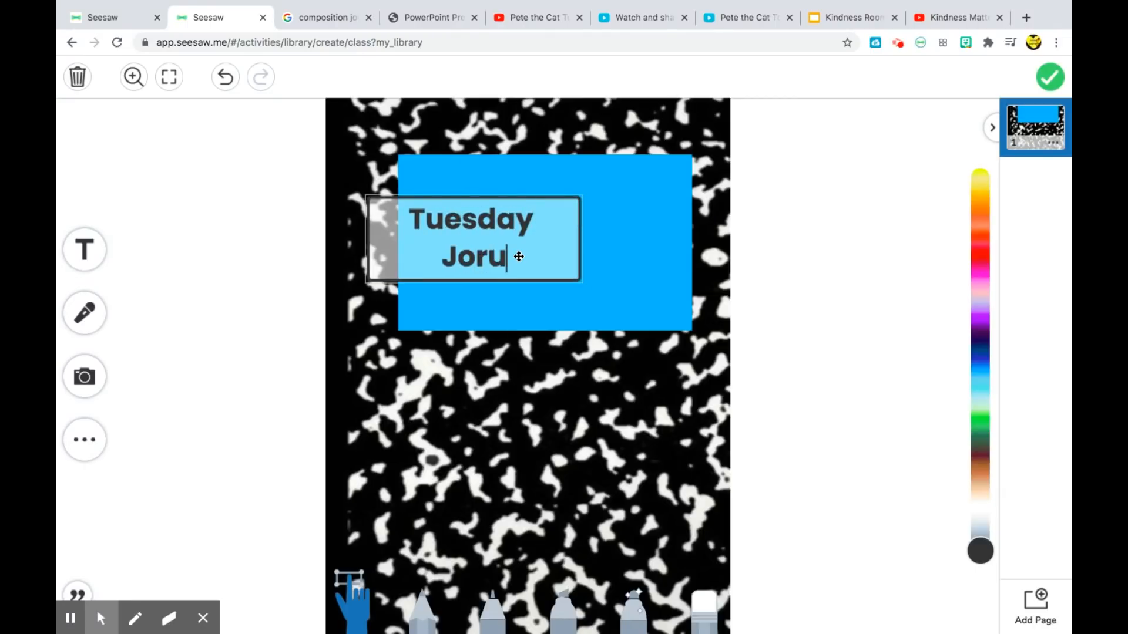
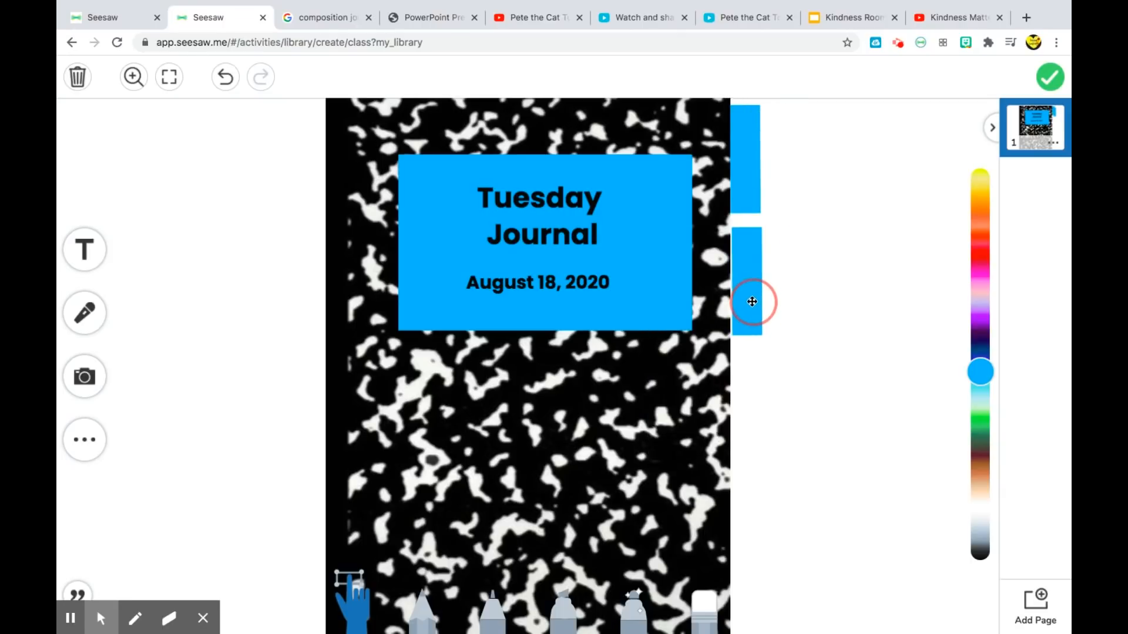
- Duplicate the second blue side tab, placing the copy directly below it, and recolor the top tab yellow
left_click(746, 365)
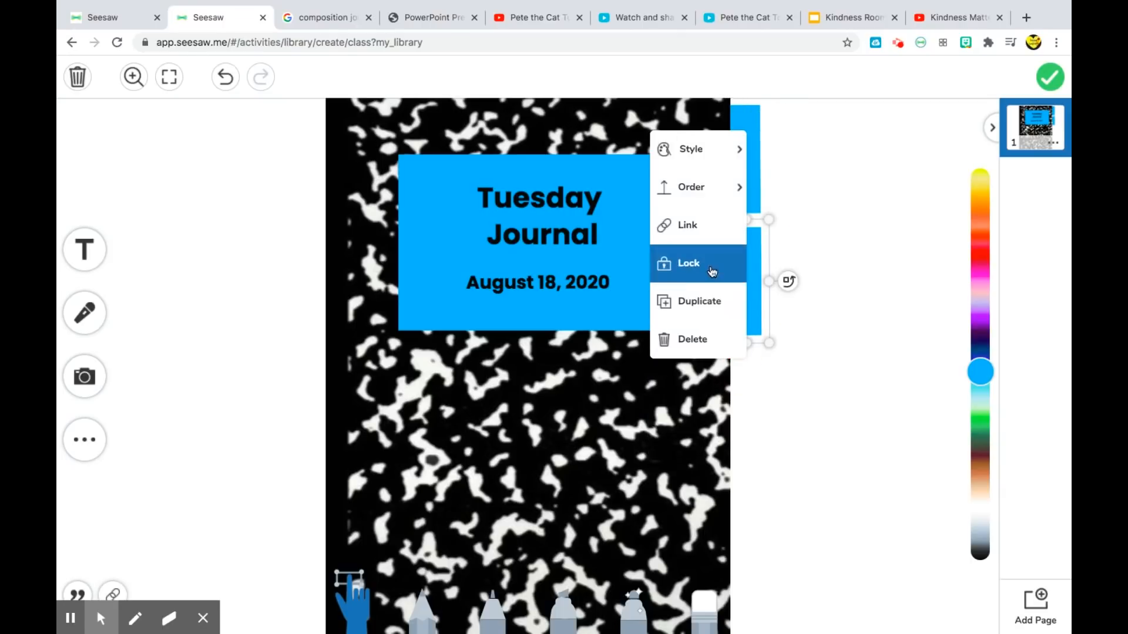
left_click(700, 301)
left_click_drag(763, 299, 746, 404)
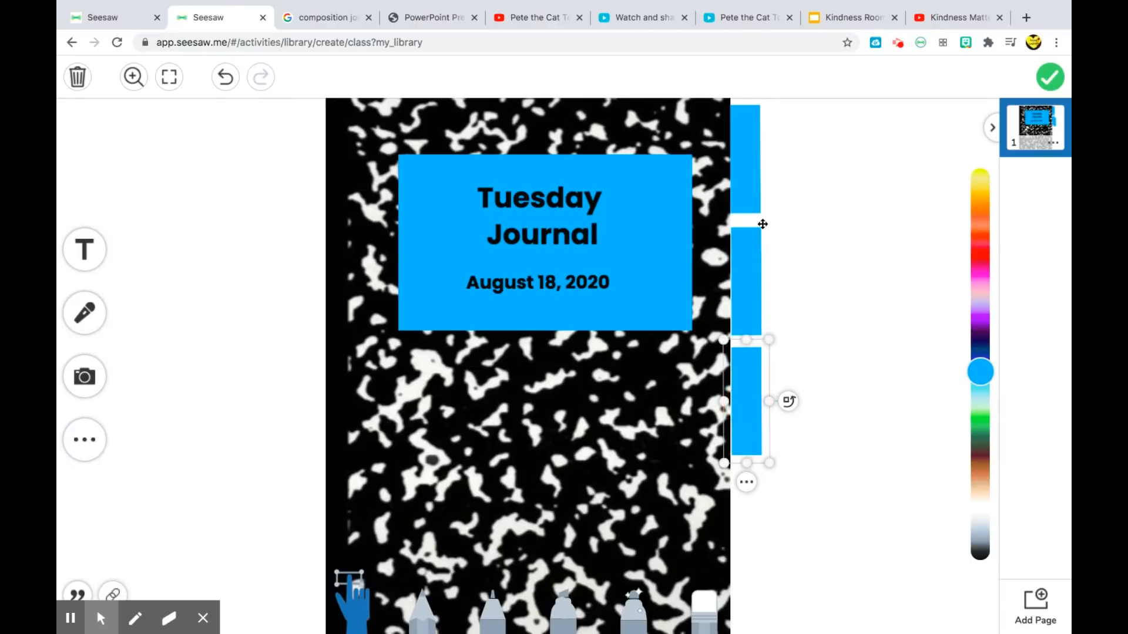
left_click(747, 183)
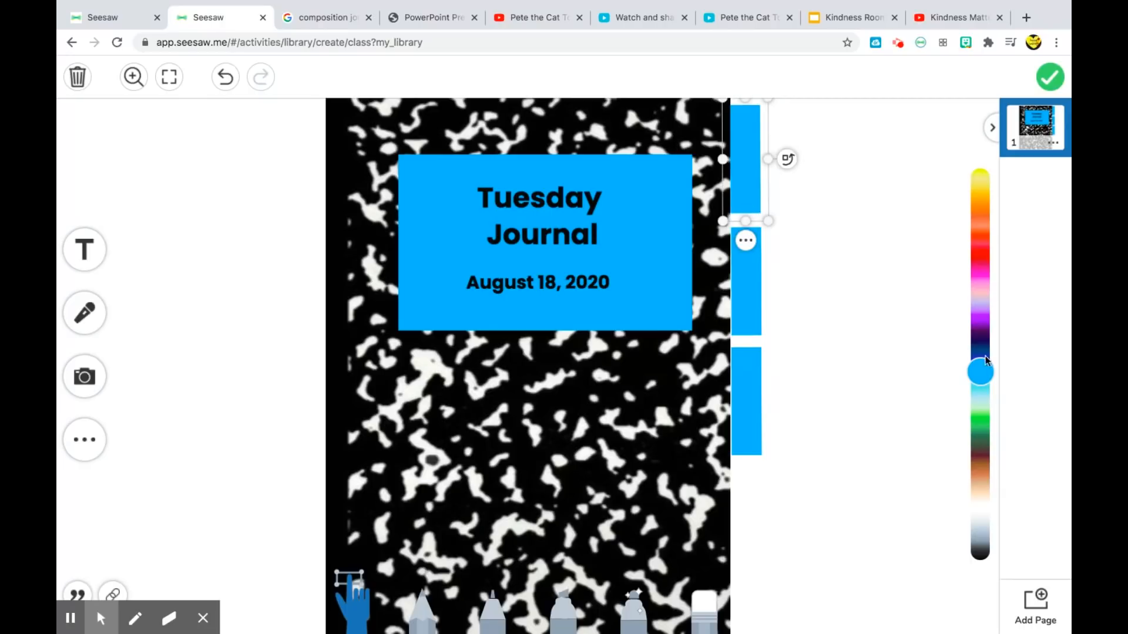
left_click_drag(985, 369, 982, 140)
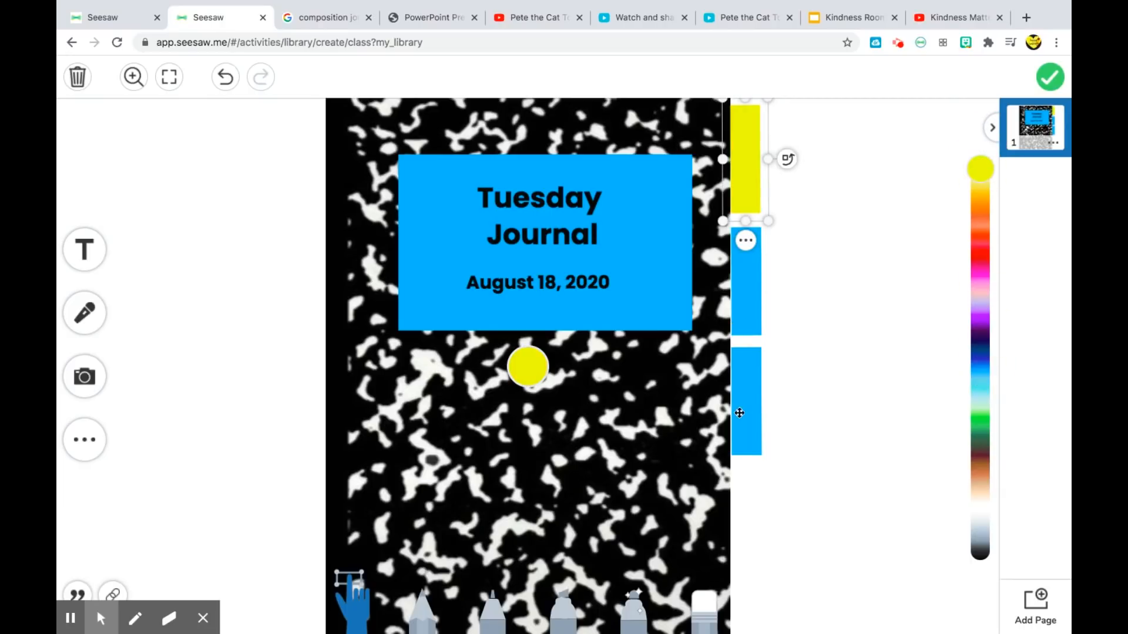
- Recolor the middle side tab red and the lowest side tab green
left_click(748, 291)
left_click_drag(980, 374, 980, 256)
left_click(738, 405)
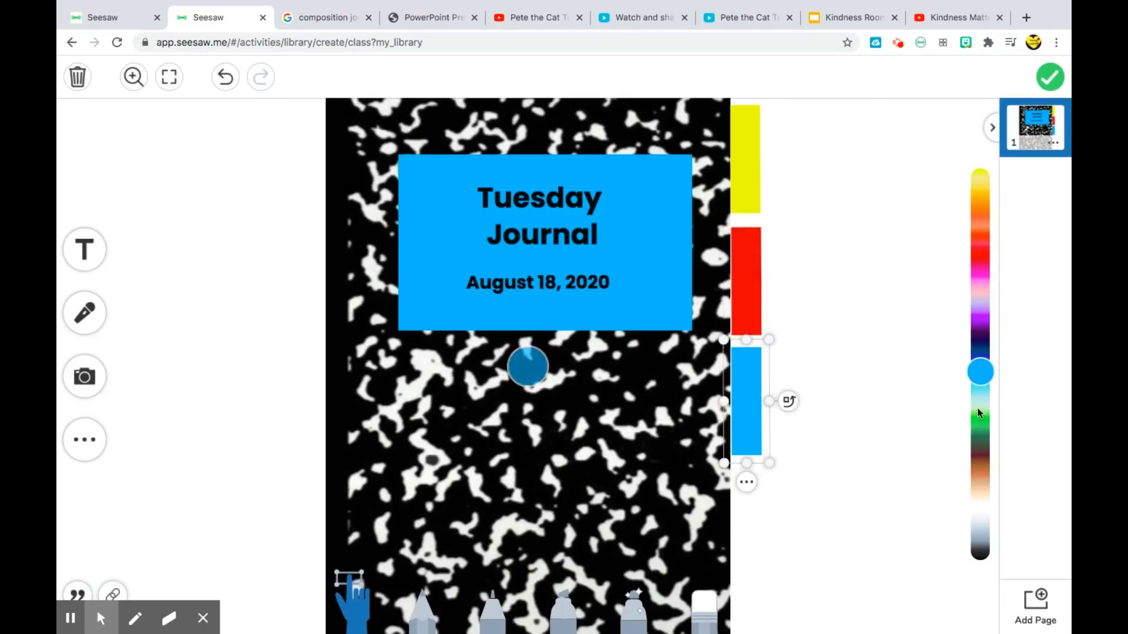
left_click_drag(980, 369, 978, 418)
left_click(891, 354)
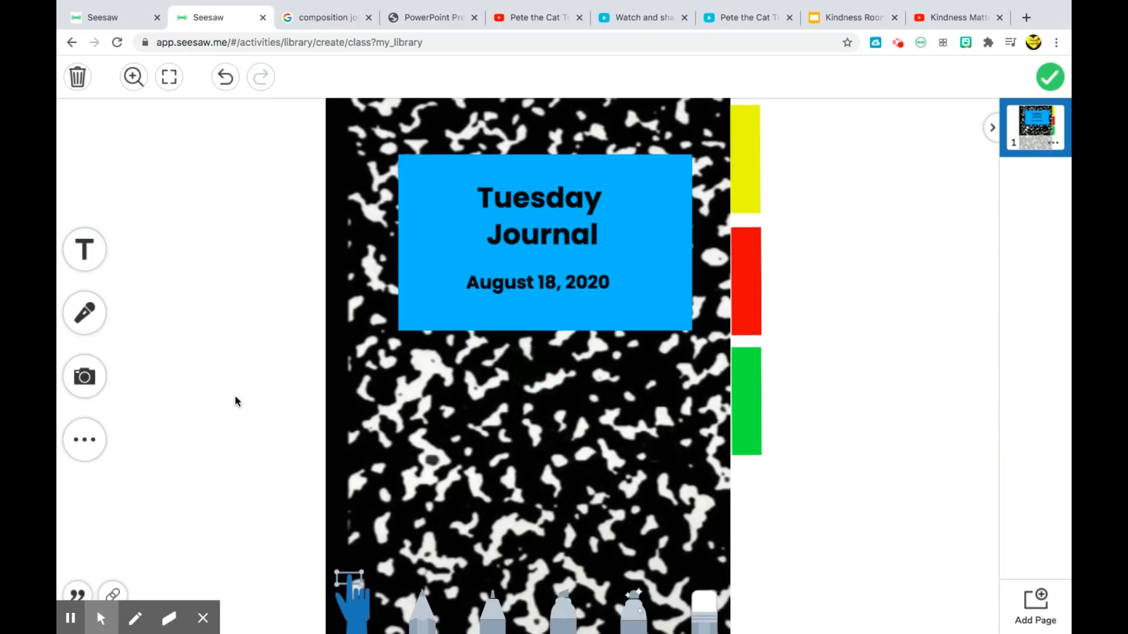
- Add a text label reading "Math" and place it on the blank area beside the colored tabs
left_click(85, 249)
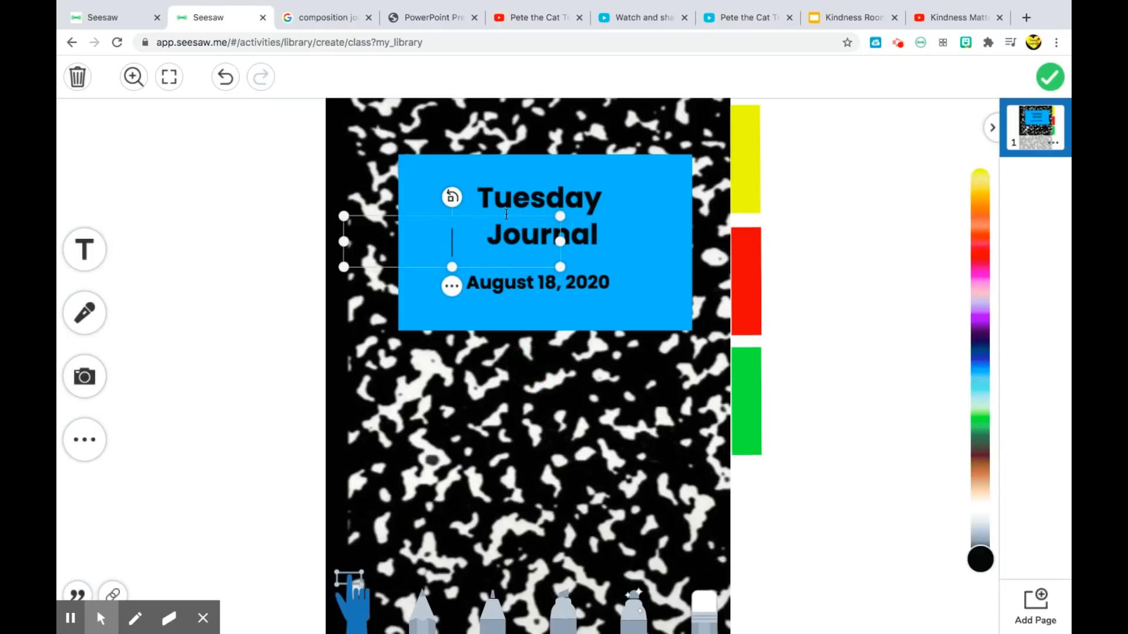
mouse_move(421, 251)
left_mouse_down()
mouse_move(405, 272)
mouse_move(428, 253)
left_mouse_up()
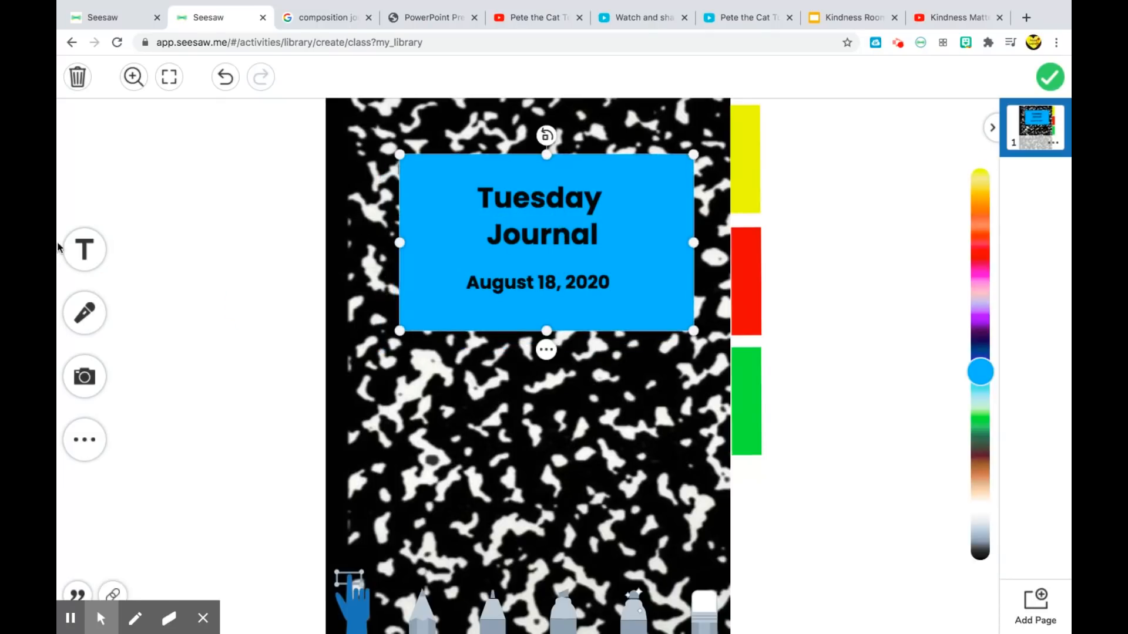
left_click(84, 249)
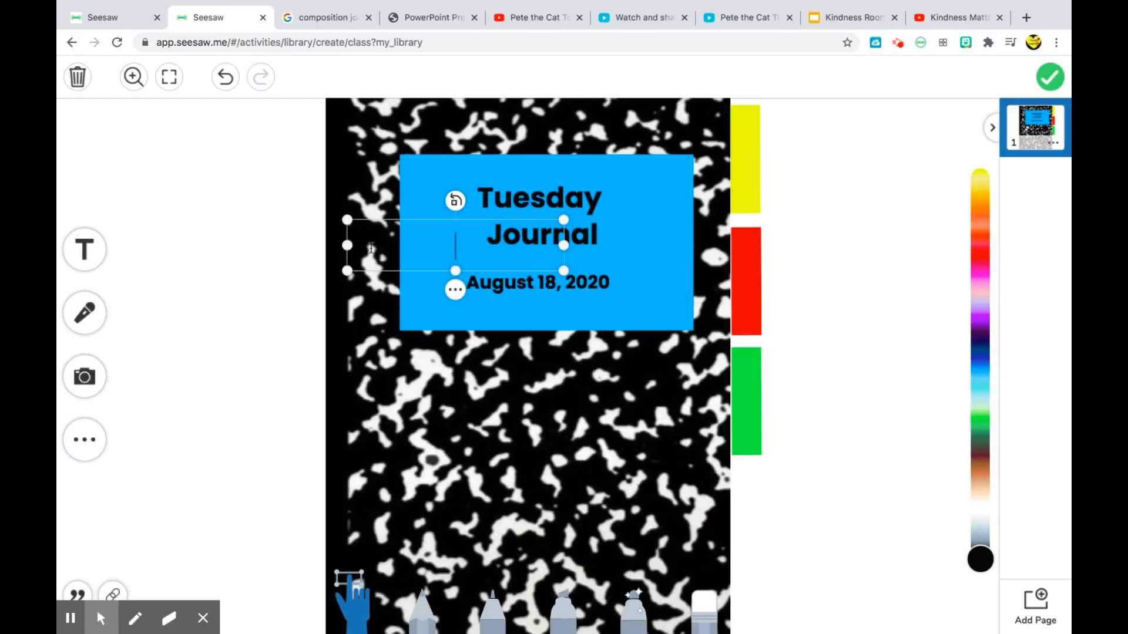
type("Math")
left_click(192, 224)
left_click_drag(453, 245, 859, 216)
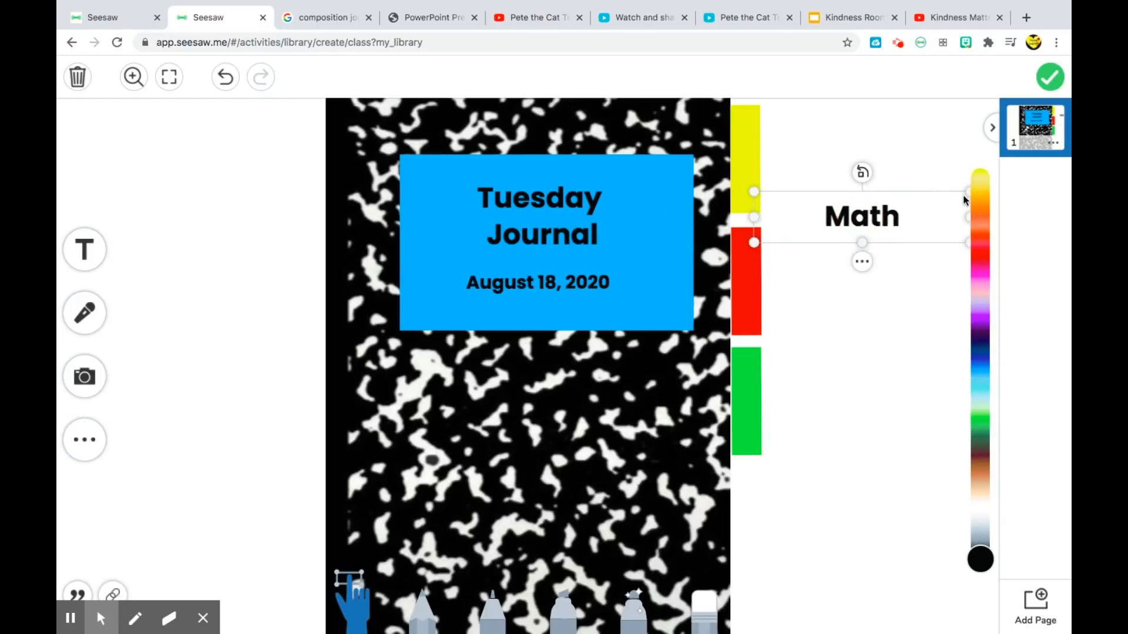
- Shrink the "Math" label, rotate it to read vertically downward and place it on the yellow tab
left_click_drag(754, 191, 846, 206)
left_click_drag(913, 187, 951, 226)
left_click_drag(911, 160, 745, 146)
left_click(934, 192)
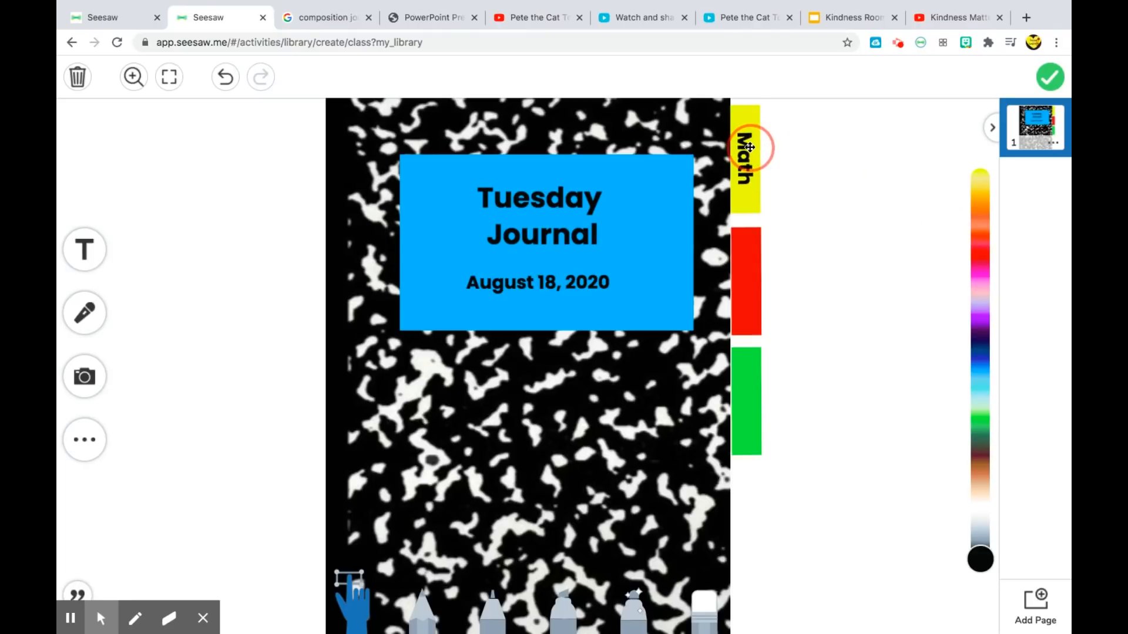
- Duplicate the "Math" label onto the red tab and change the copy's text to "E.L.A"
left_click(745, 234)
left_click(675, 386)
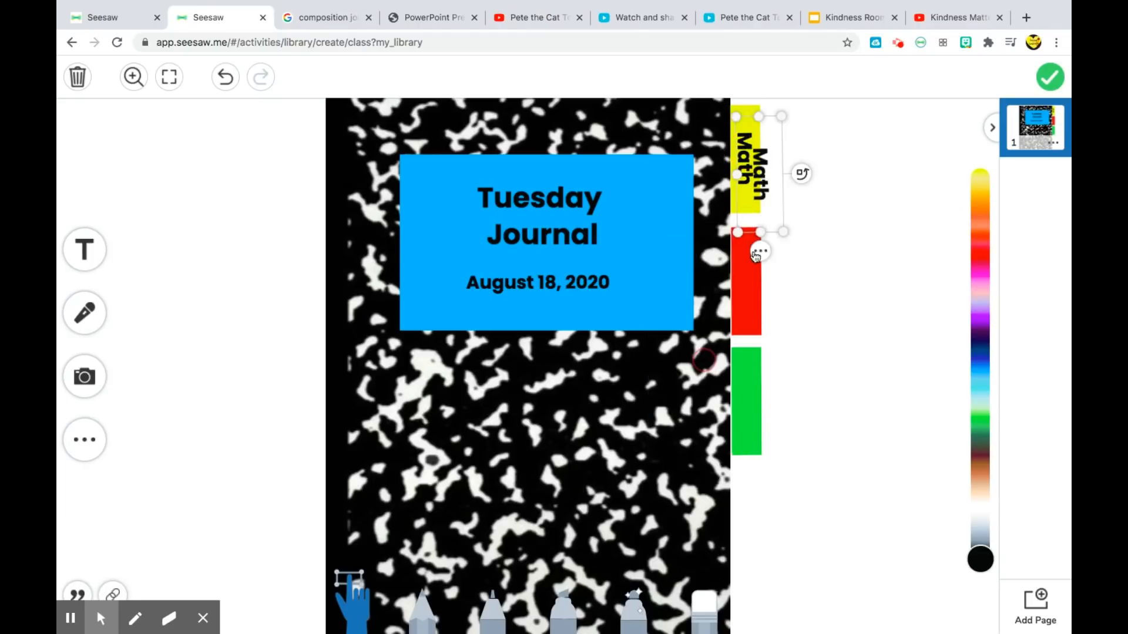
left_click_drag(747, 165, 748, 286)
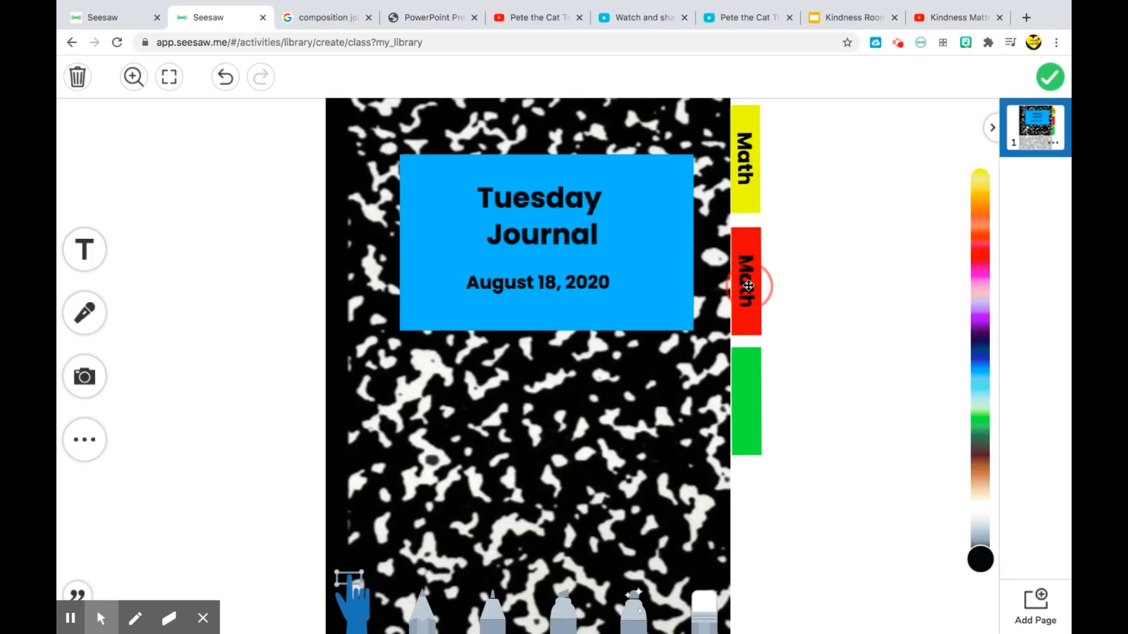
double_click(747, 286)
type("E.L.A")
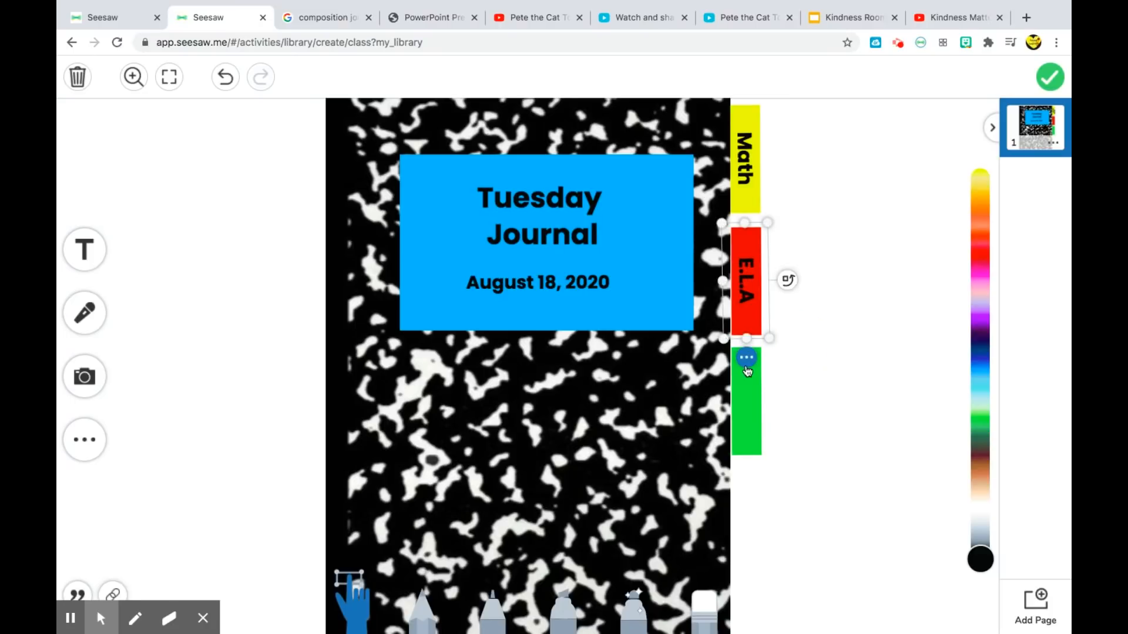
- Duplicate the "E.L.A" label onto the green tab and change the copy's text to "Social"
left_click(748, 361)
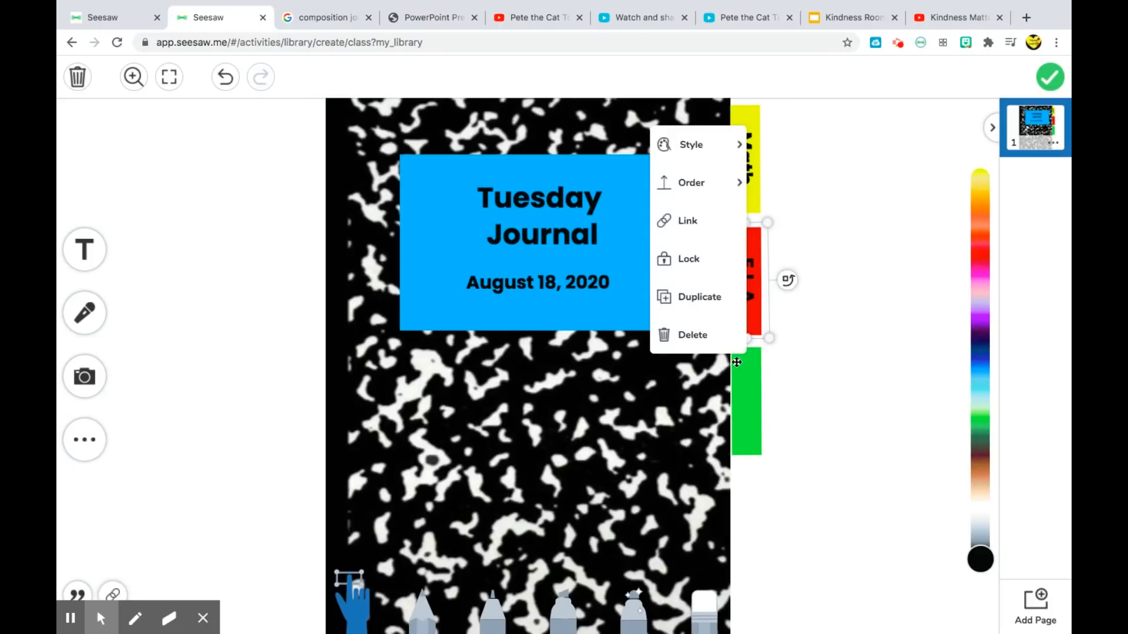
left_click(717, 297)
left_click_drag(754, 311, 742, 409)
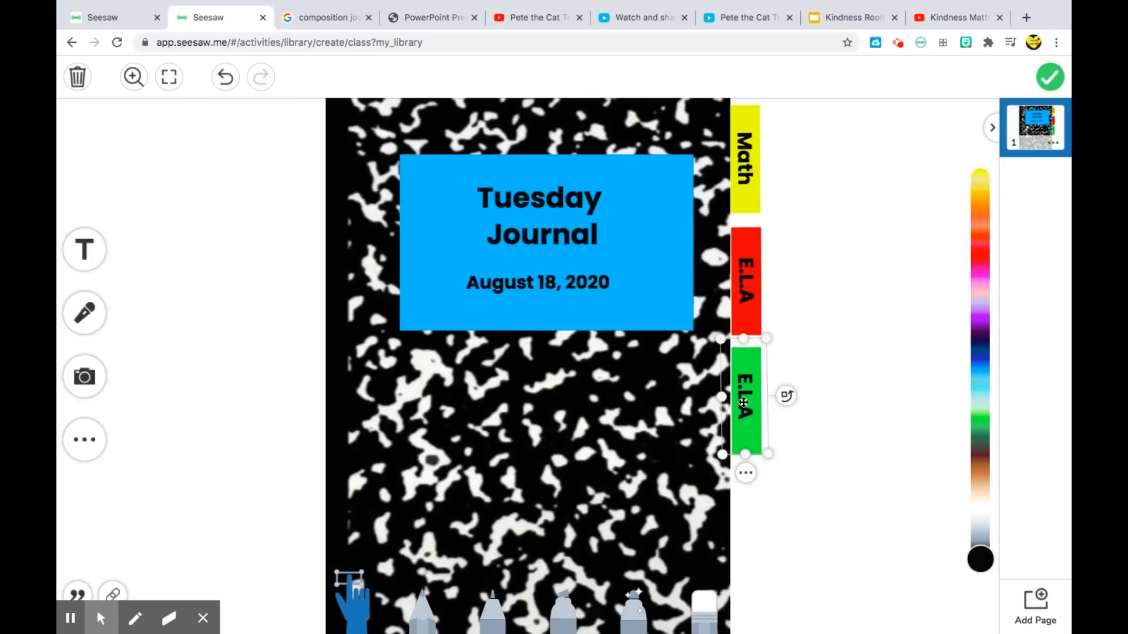
left_click(744, 403)
double_click(743, 403)
type("Social")
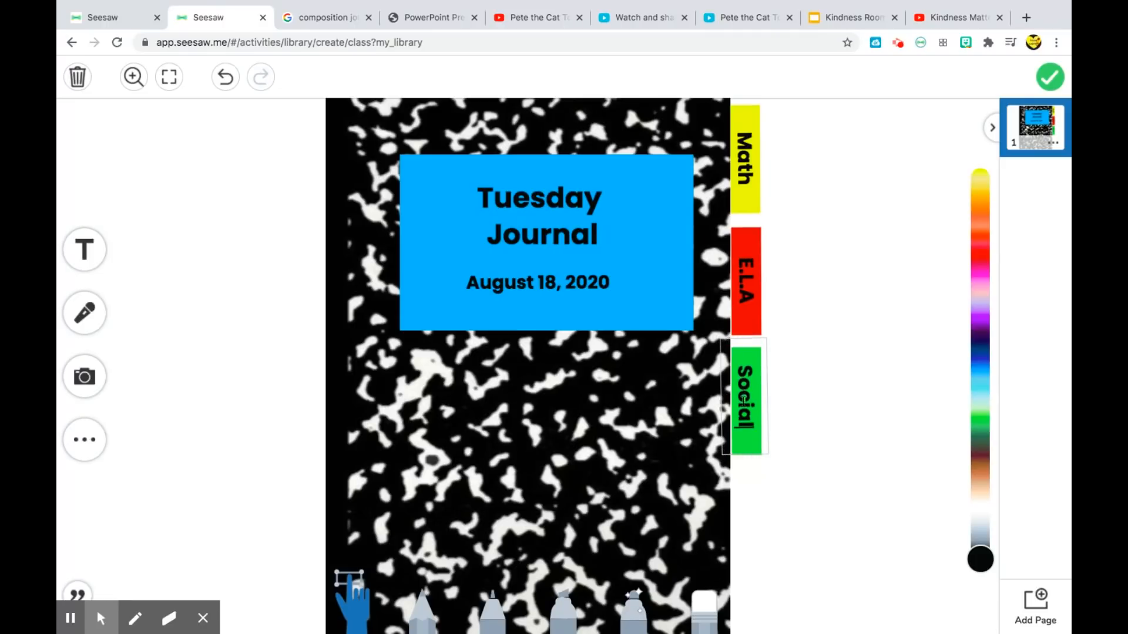
left_click(824, 391)
left_click(835, 491)
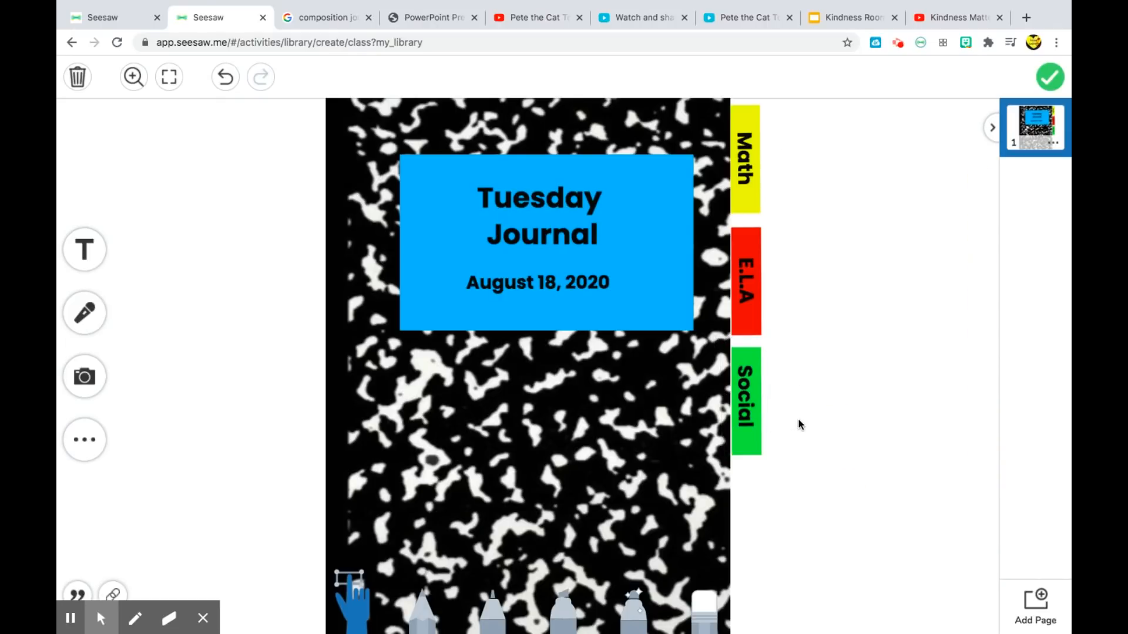
- Add a second page with a blue rectangle in its upper-left corner, slightly widened and heightened
left_click(1026, 590)
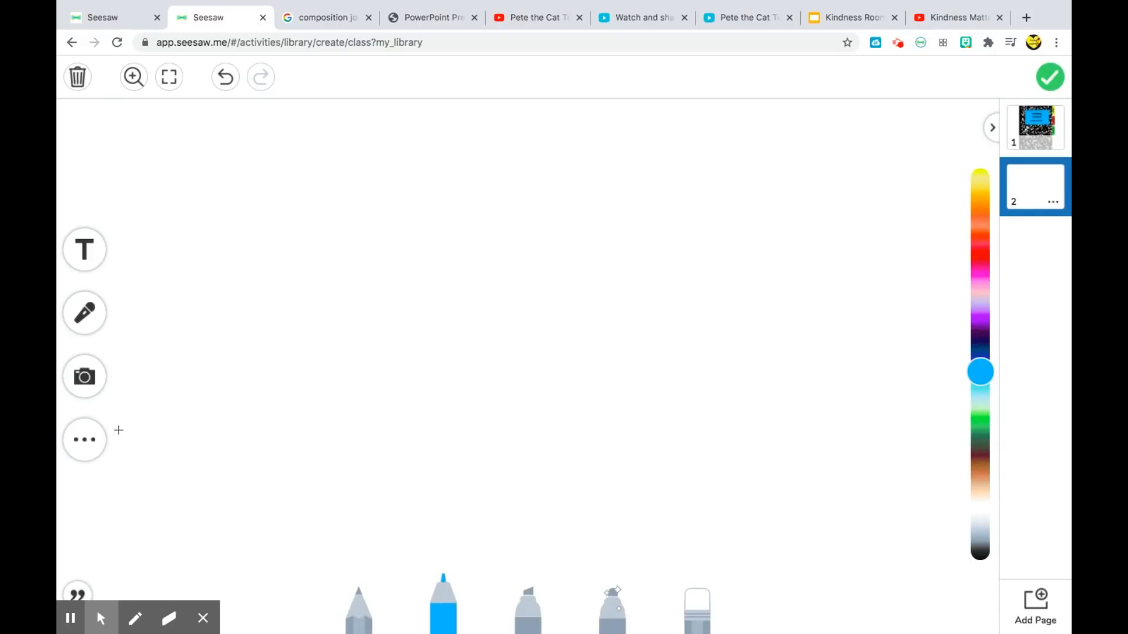
left_click(87, 437)
left_click(100, 443)
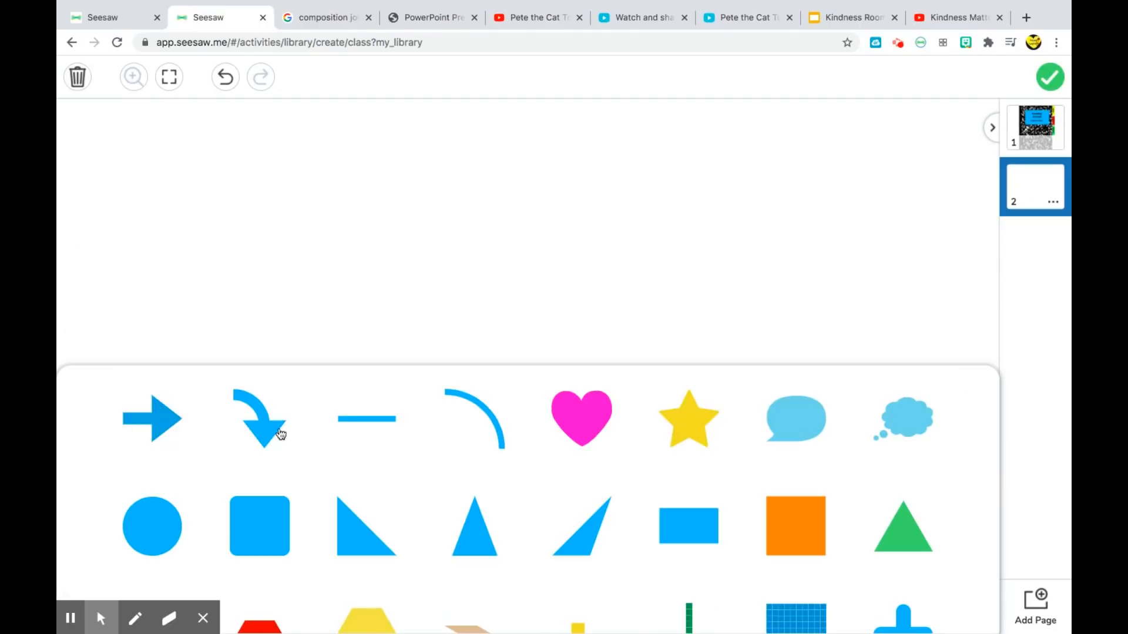
left_click(704, 530)
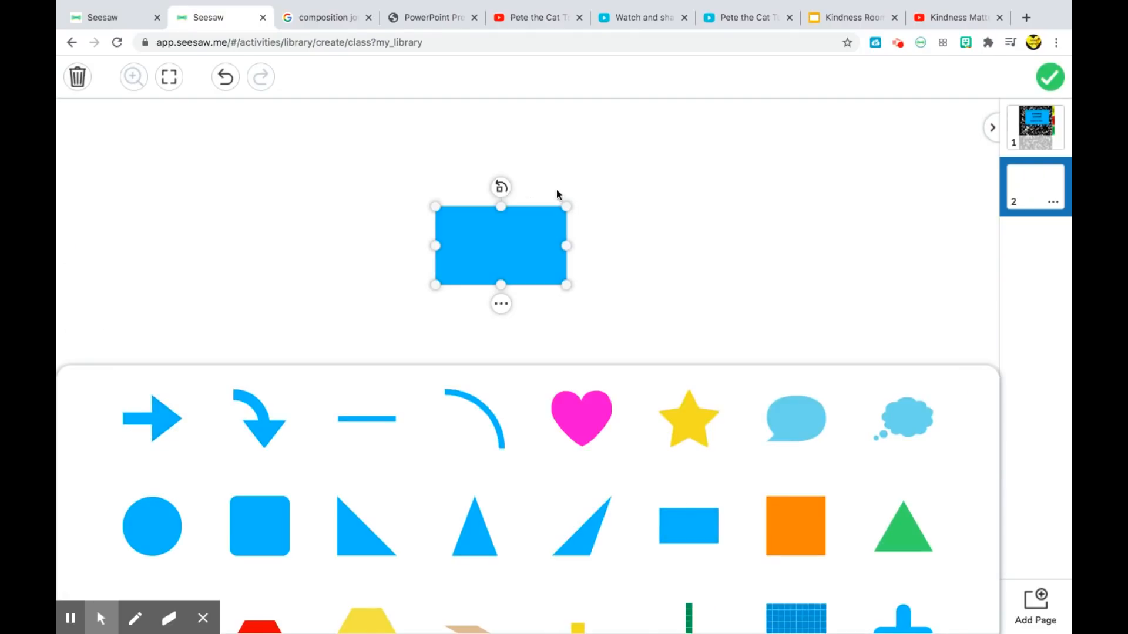
left_click(320, 219)
left_click_drag(493, 254, 189, 160)
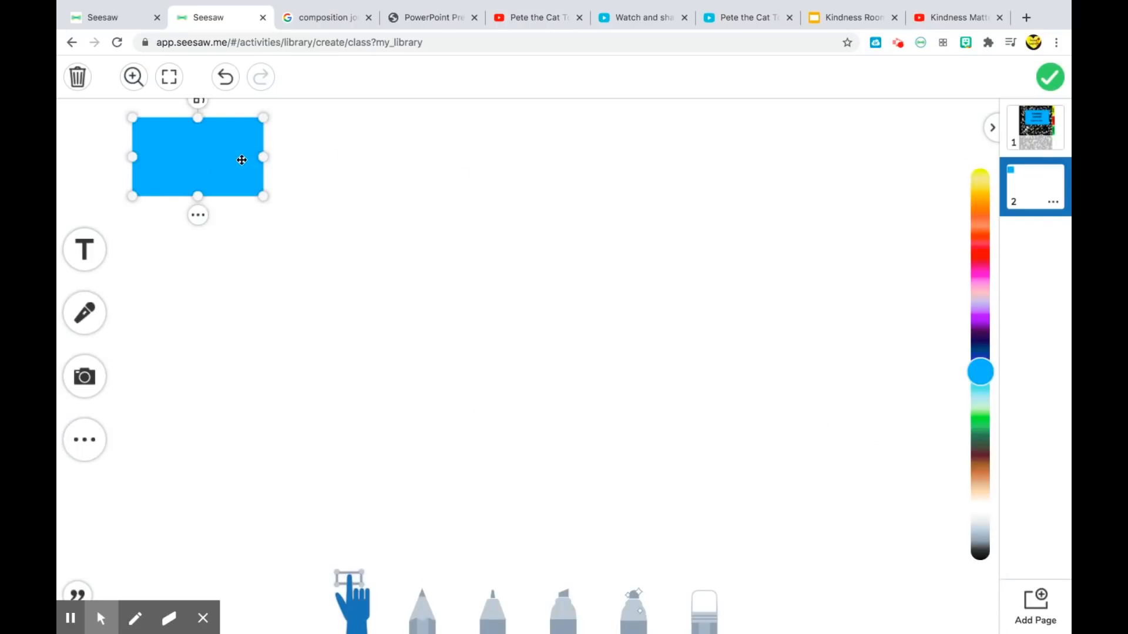
left_click_drag(270, 157, 296, 157)
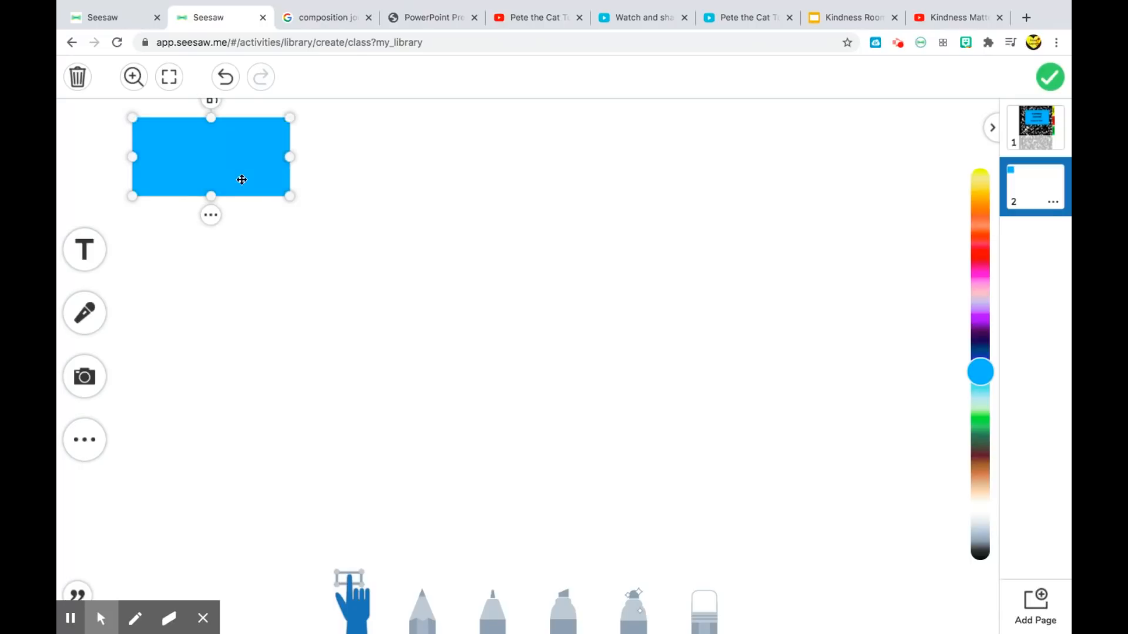
left_click_drag(219, 196, 219, 202)
left_click_drag(222, 156, 212, 144)
- Recolor the rectangle on page 2 yellow to match the Math tab on the cover page
left_click(1023, 132)
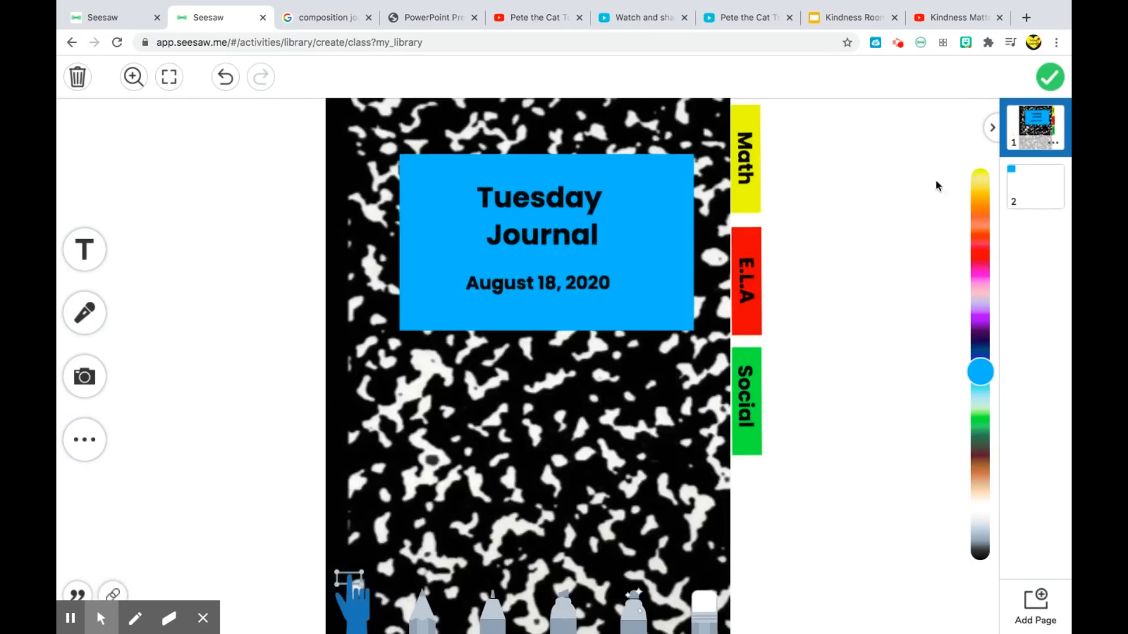
left_click(1034, 193)
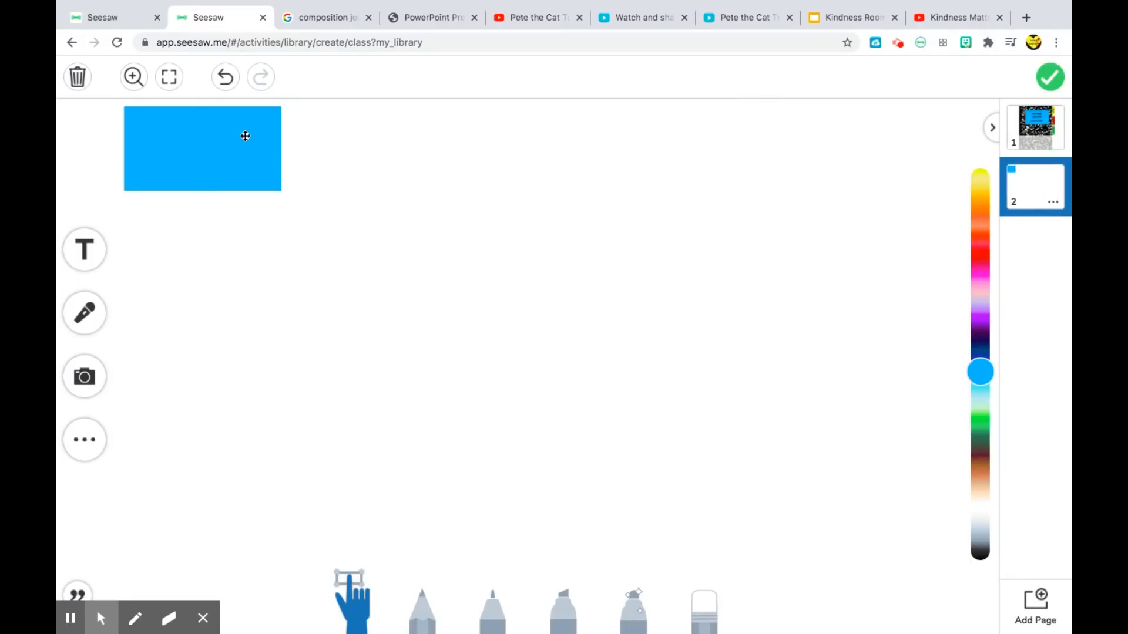
left_click_drag(980, 376, 977, 88)
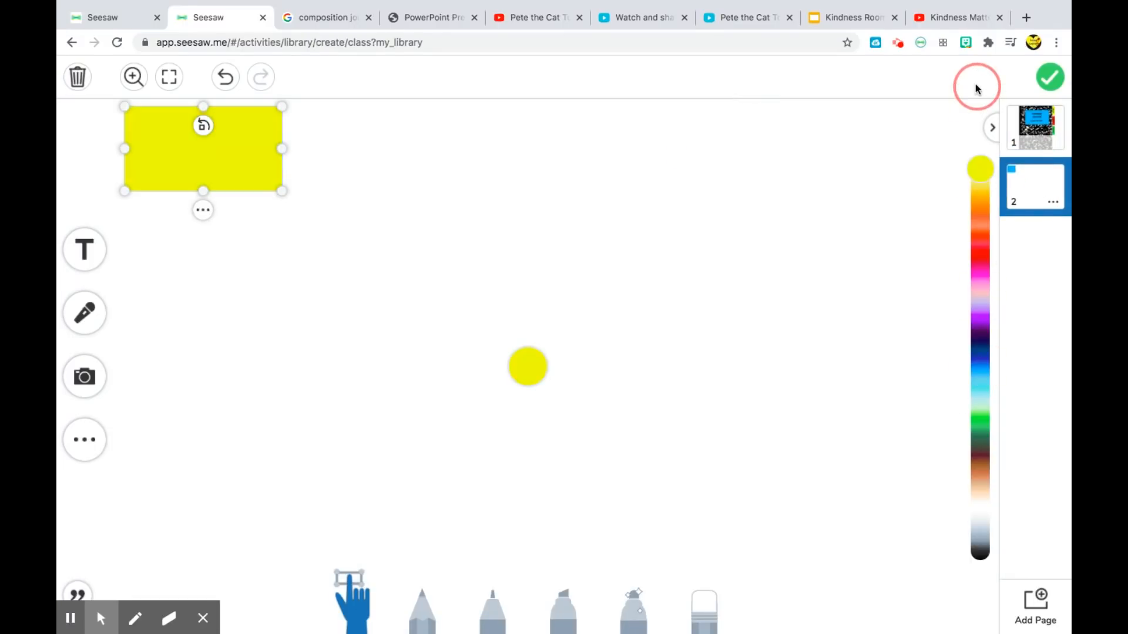
left_click(433, 222)
- Add a two-line text label reading "Math Lesson" and shrink it to fit on the yellow rectangle
left_click(84, 250)
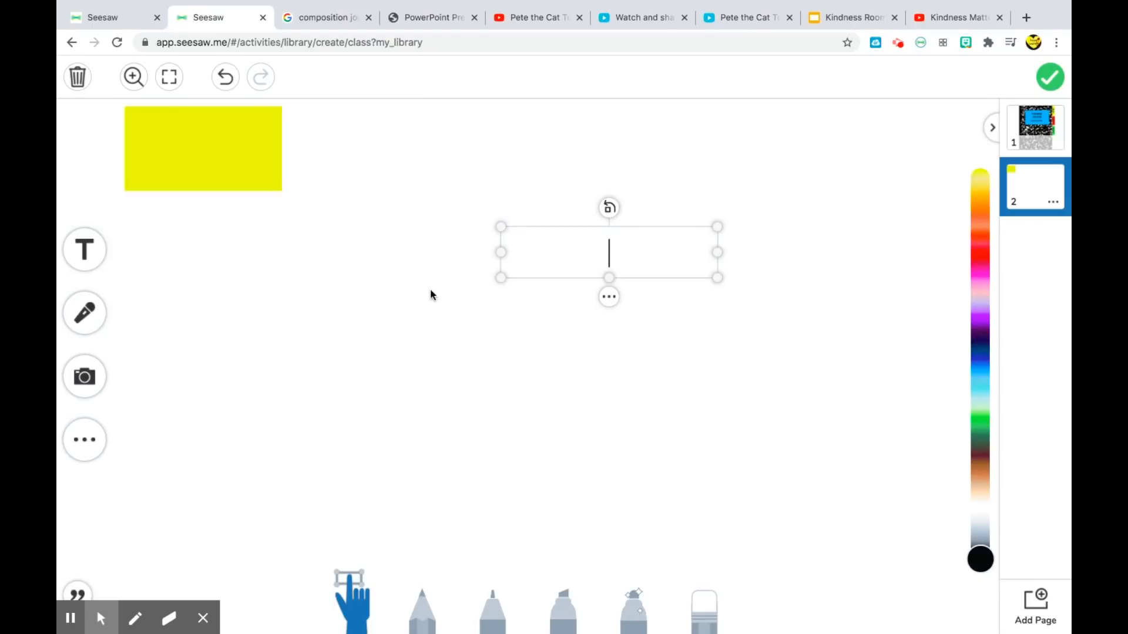
type("Math")
key("Return")
type("Lesson")
left_click(731, 412)
left_click(675, 281)
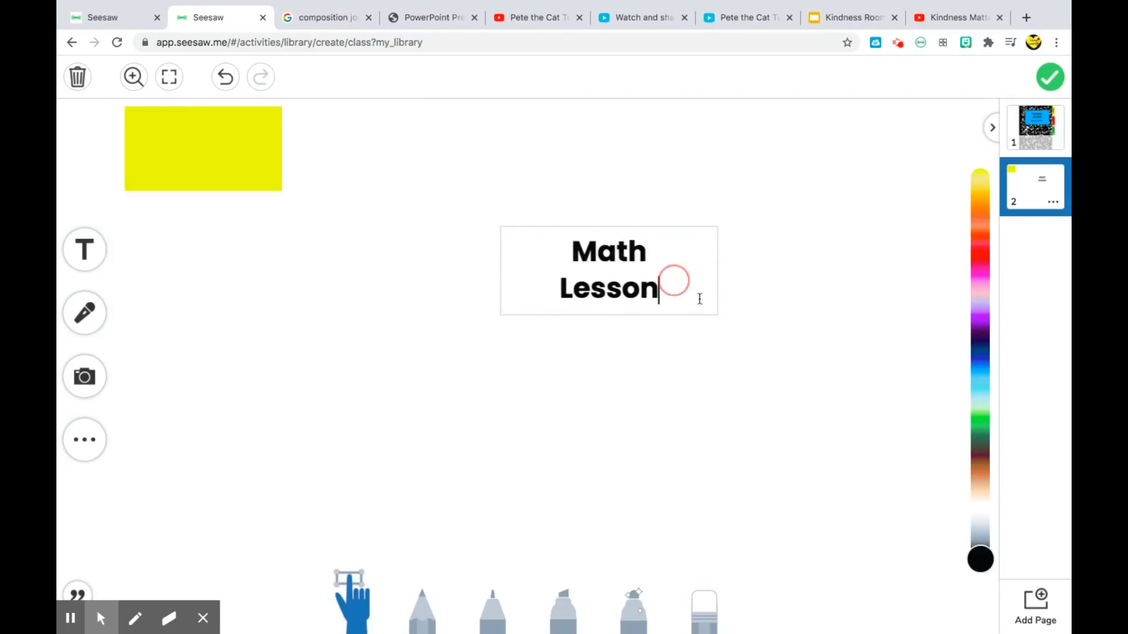
left_click(717, 316)
left_click_drag(718, 316, 234, 161)
left_click(234, 161)
left_click(231, 266)
- Set the "Math Lesson" label's font style to Feather and center it on the yellow rectangle
left_click(201, 202)
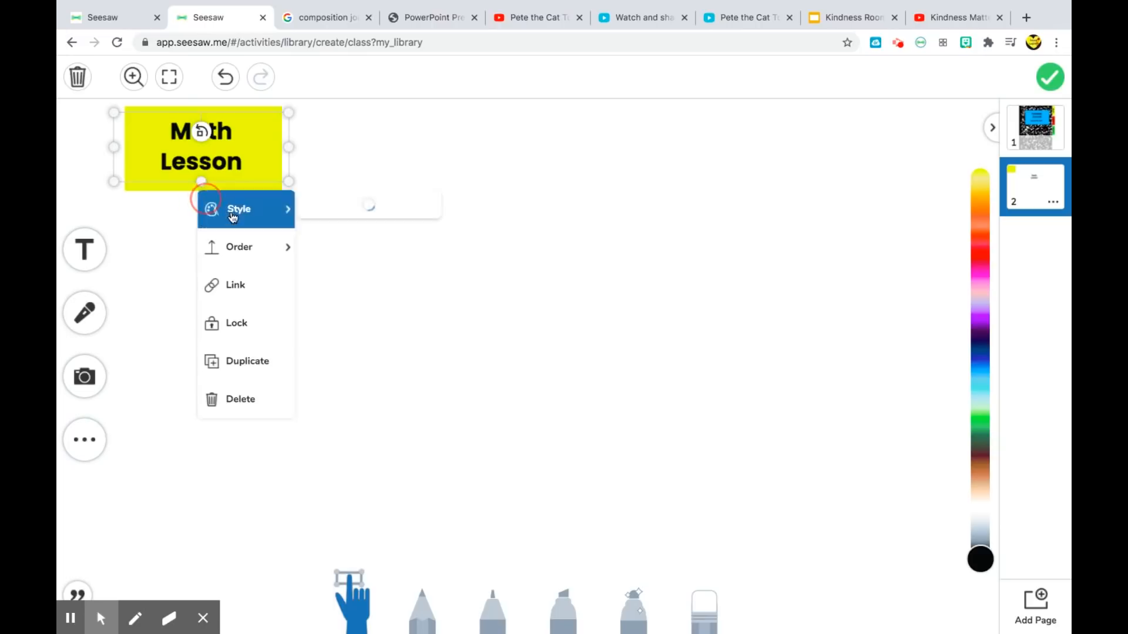
mouse_move(261, 221)
left_click(332, 242)
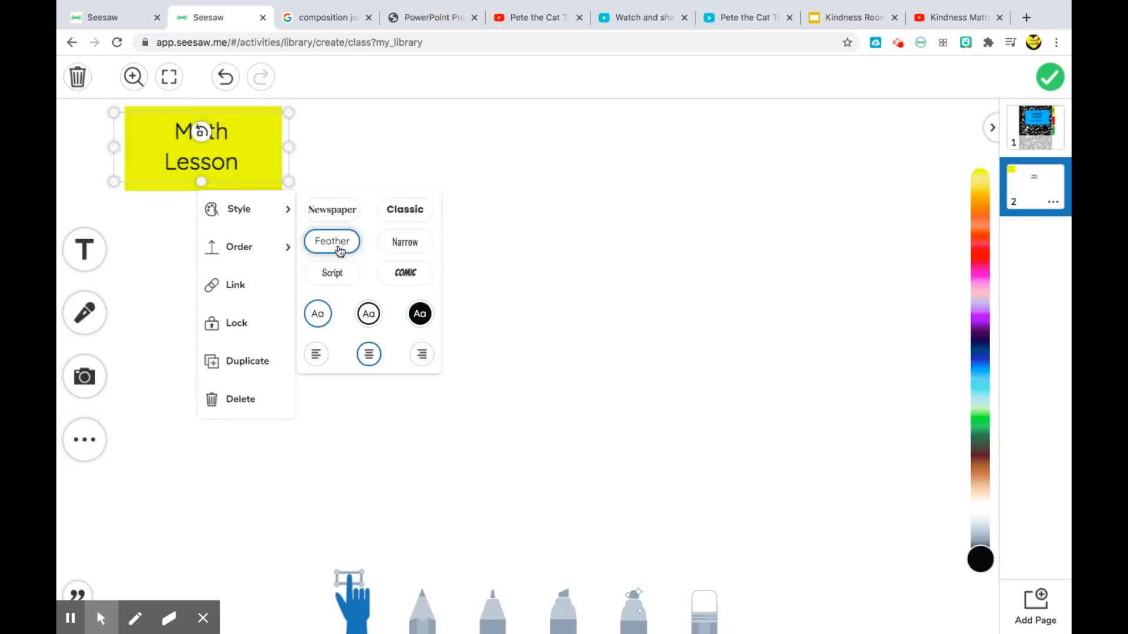
left_click(503, 214)
left_click_drag(201, 174, 204, 171)
left_click(235, 313)
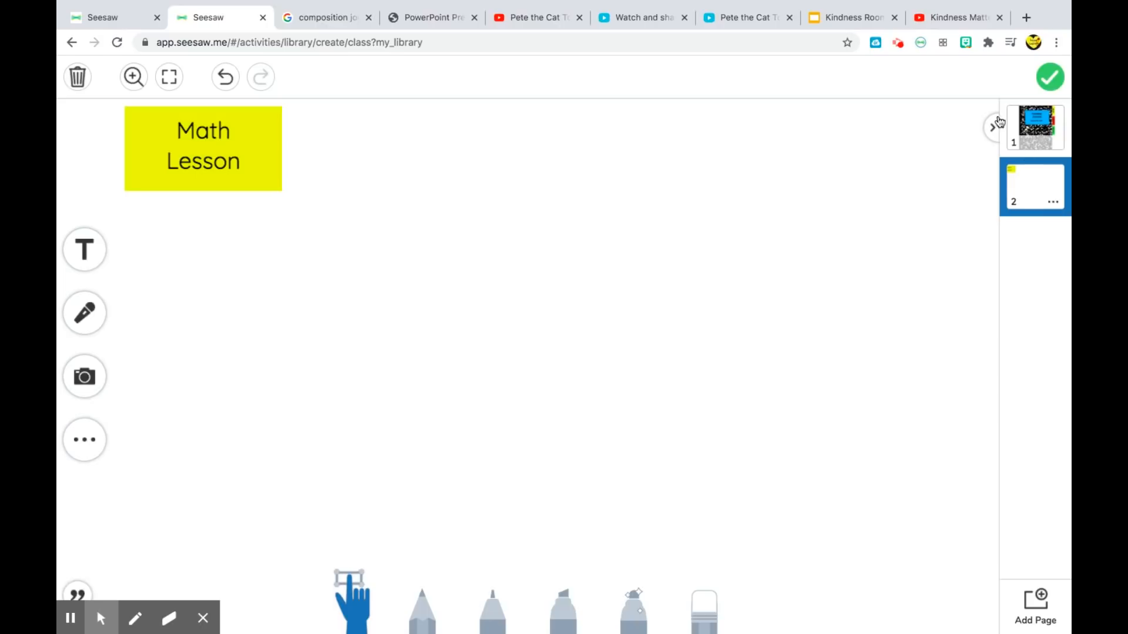
- Capture the composition book cover from the Google image results and place it as a small picture below the Math Lesson rectangle on page 2
left_click(323, 15)
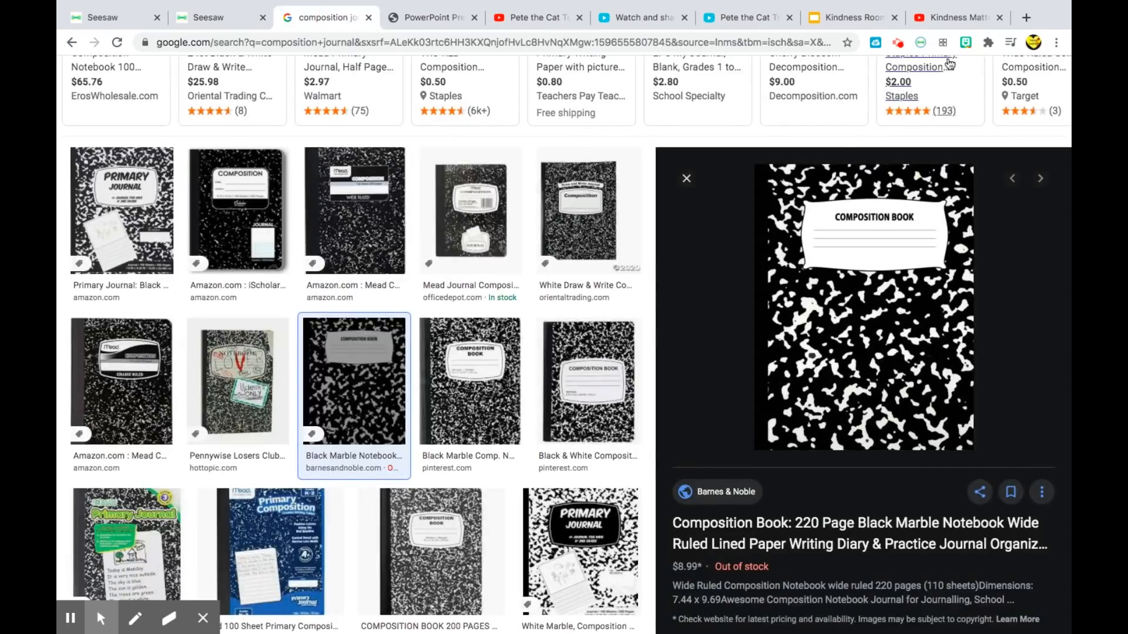
left_click(921, 42)
left_click(818, 143)
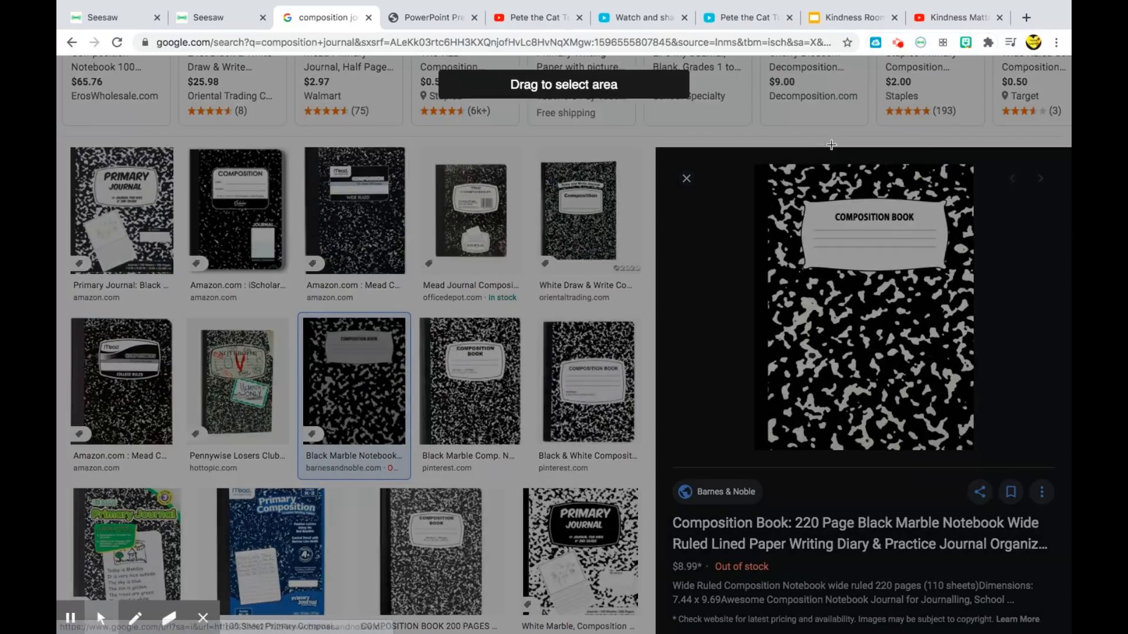
left_click_drag(756, 165, 970, 446)
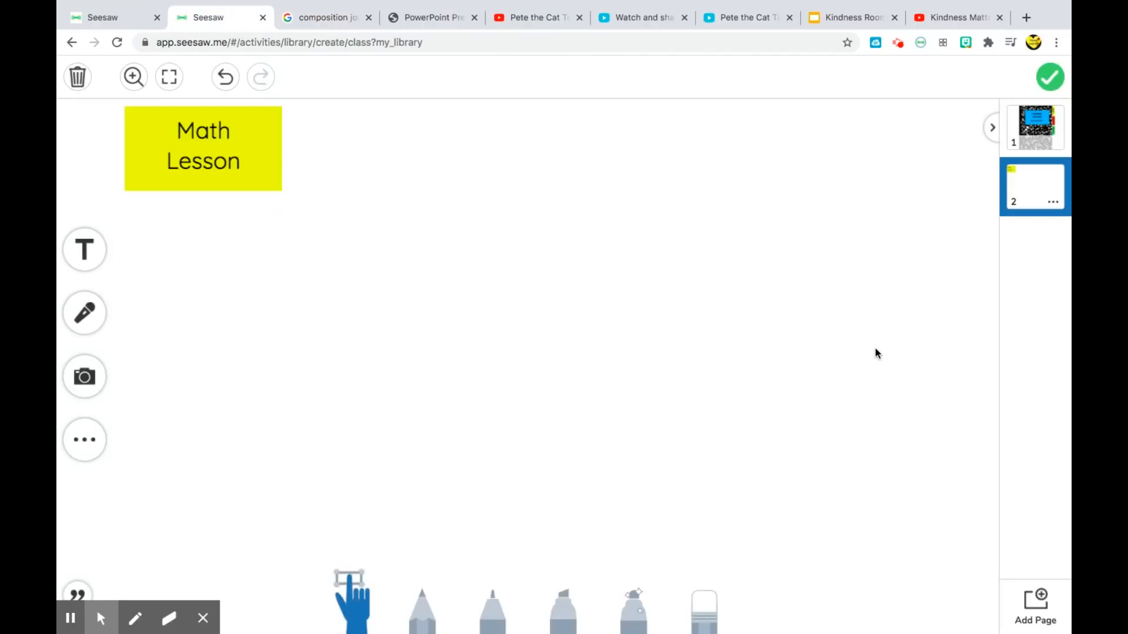
left_click_drag(659, 308, 649, 336)
left_click_drag(725, 131, 195, 253)
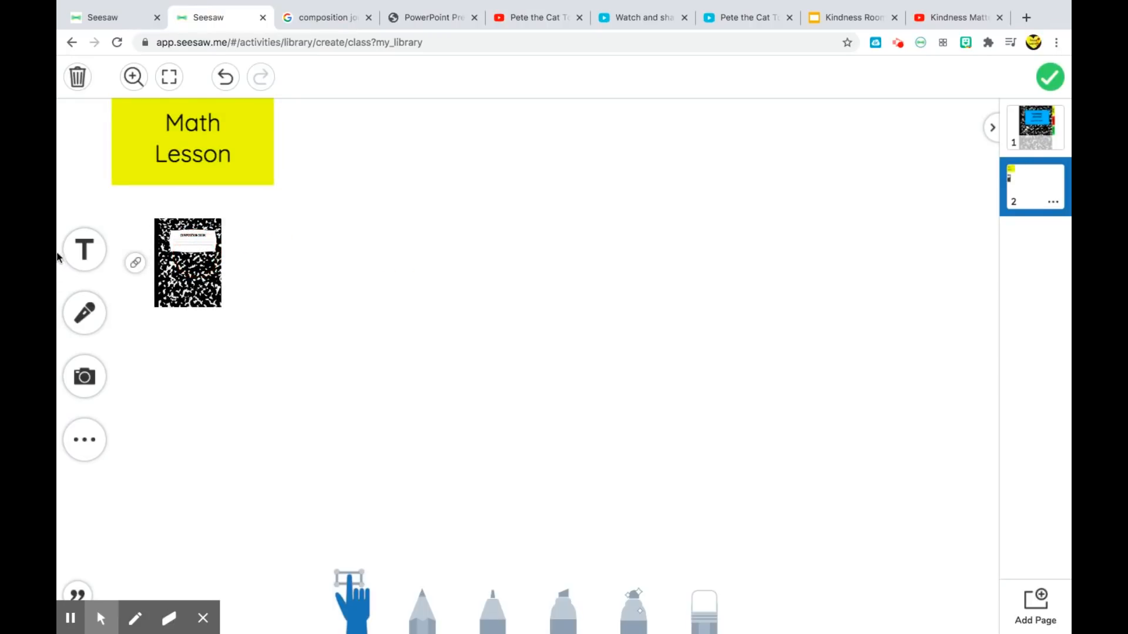
- Add a small text label reading "Home" directly above the composition book picture on page 2
left_click(84, 250)
type("Home")
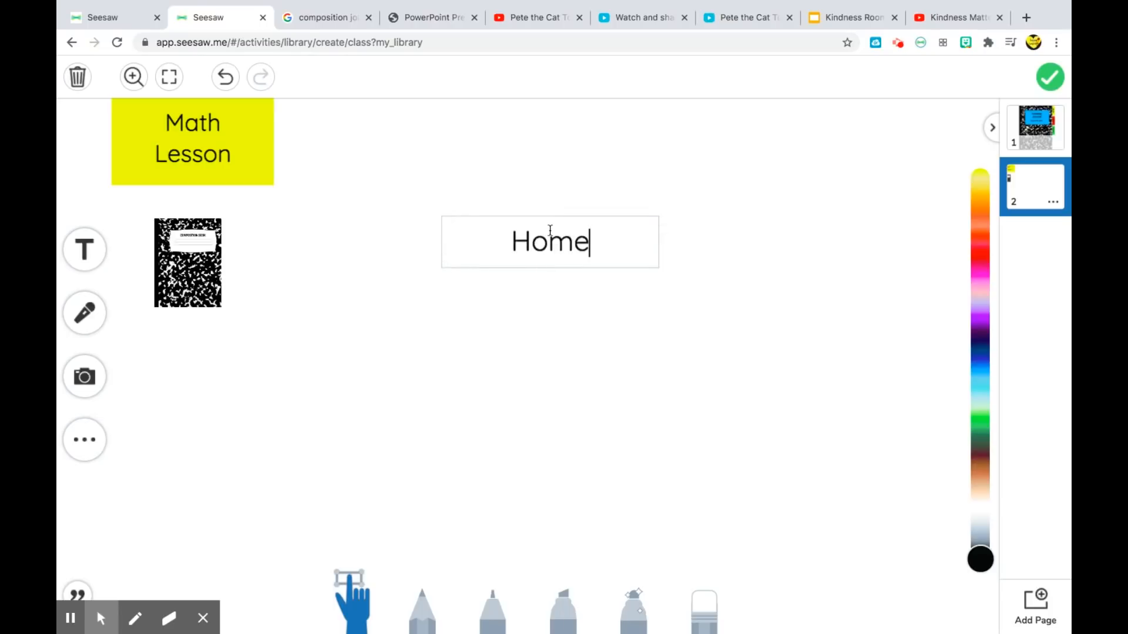
left_click_drag(658, 267, 209, 209)
left_click(302, 313)
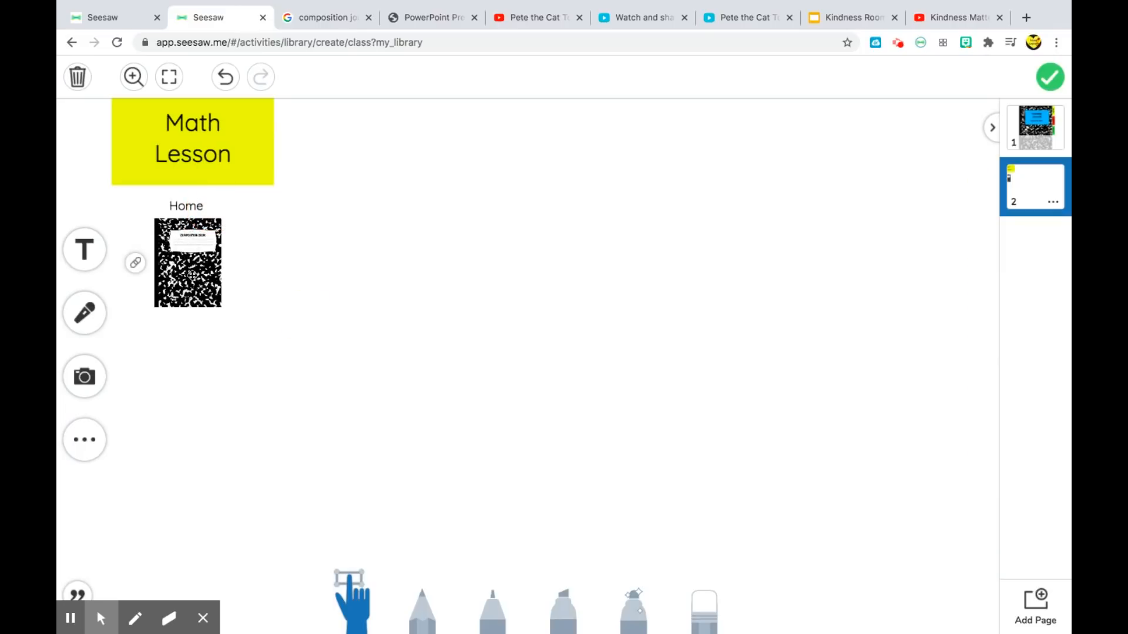
- Replace the web address link on page 2's composition book picture with a link to Page 1
left_click(198, 275)
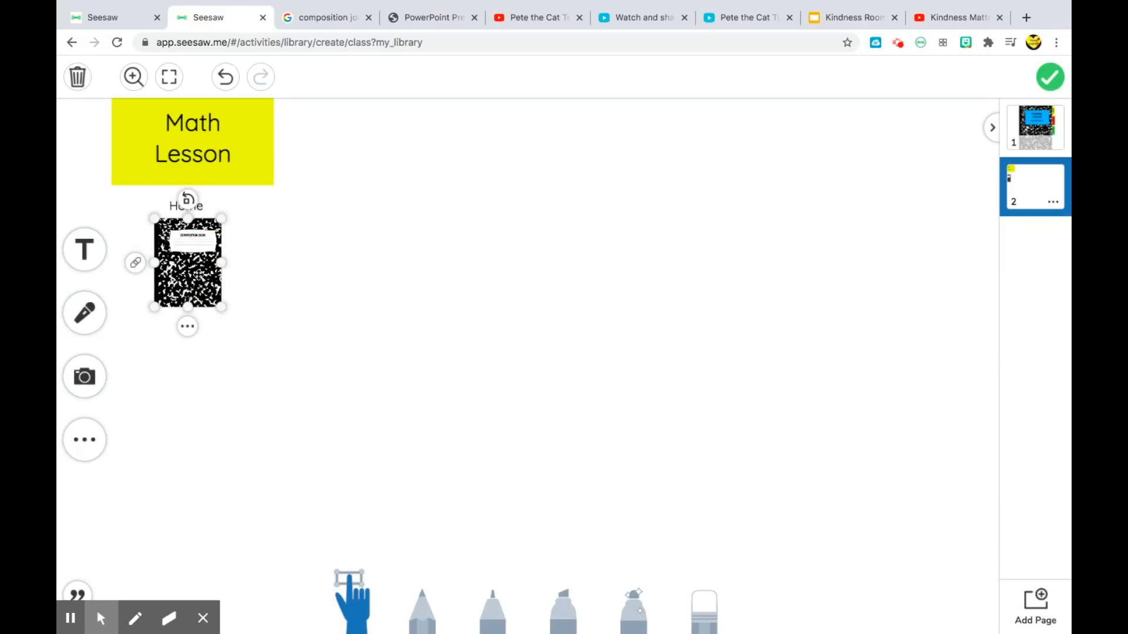
left_click(188, 329)
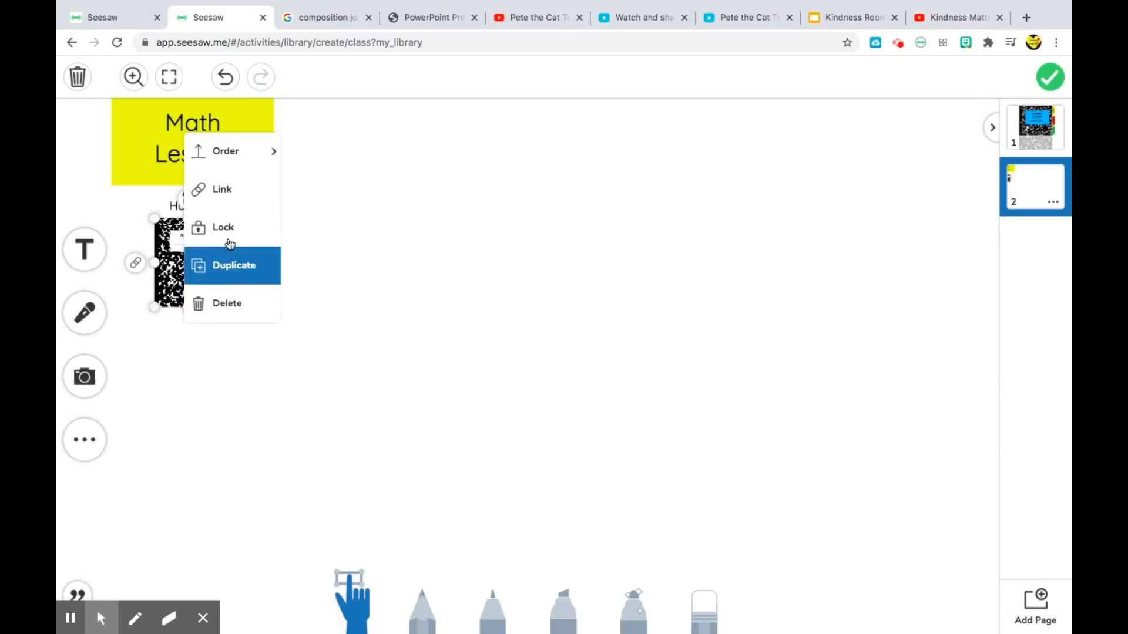
left_click(232, 206)
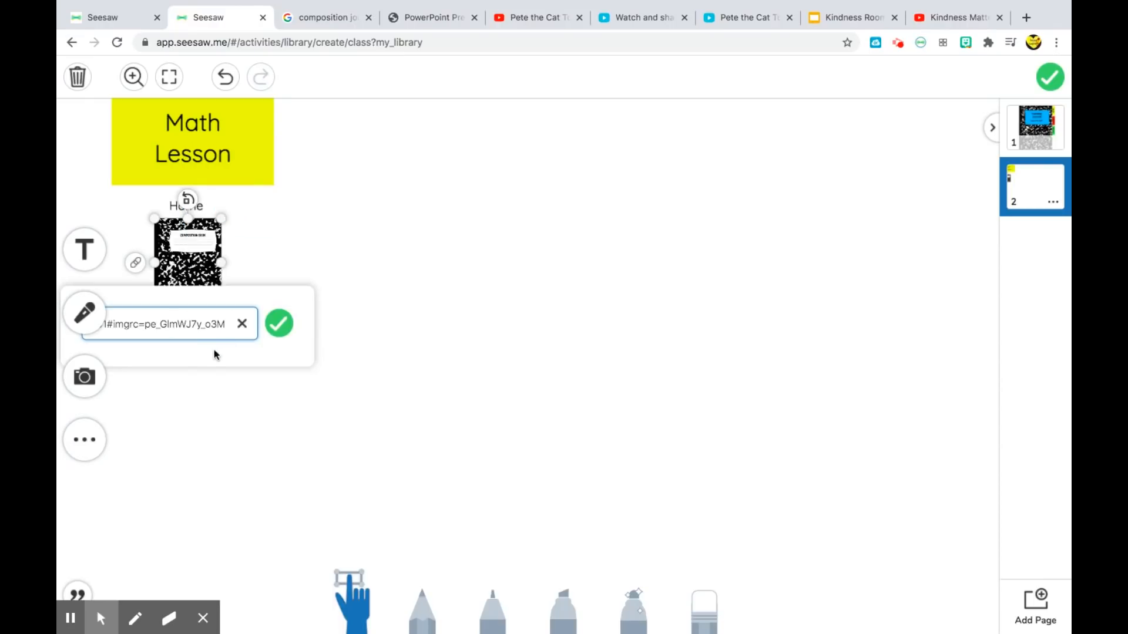
left_click(241, 324)
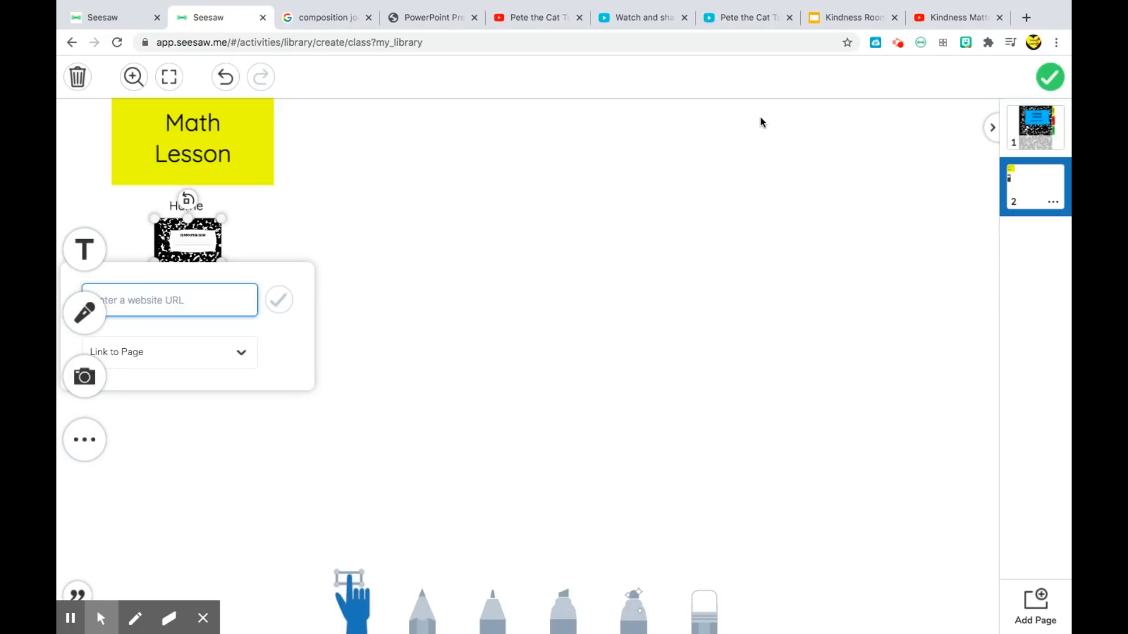
left_click(246, 353)
left_click(136, 348)
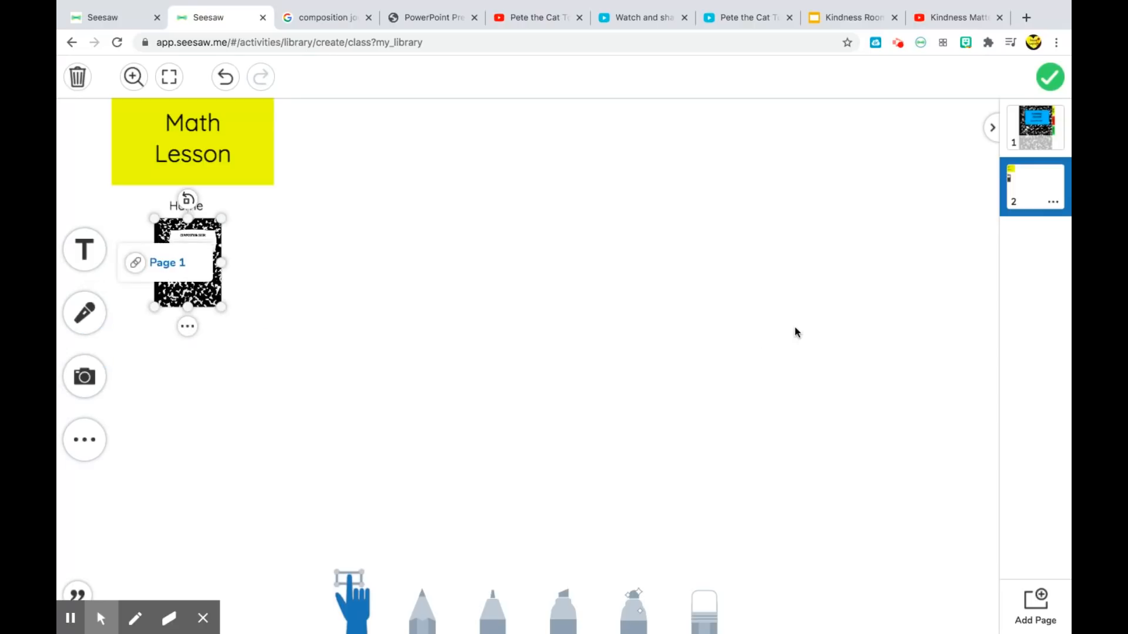
left_click(472, 328)
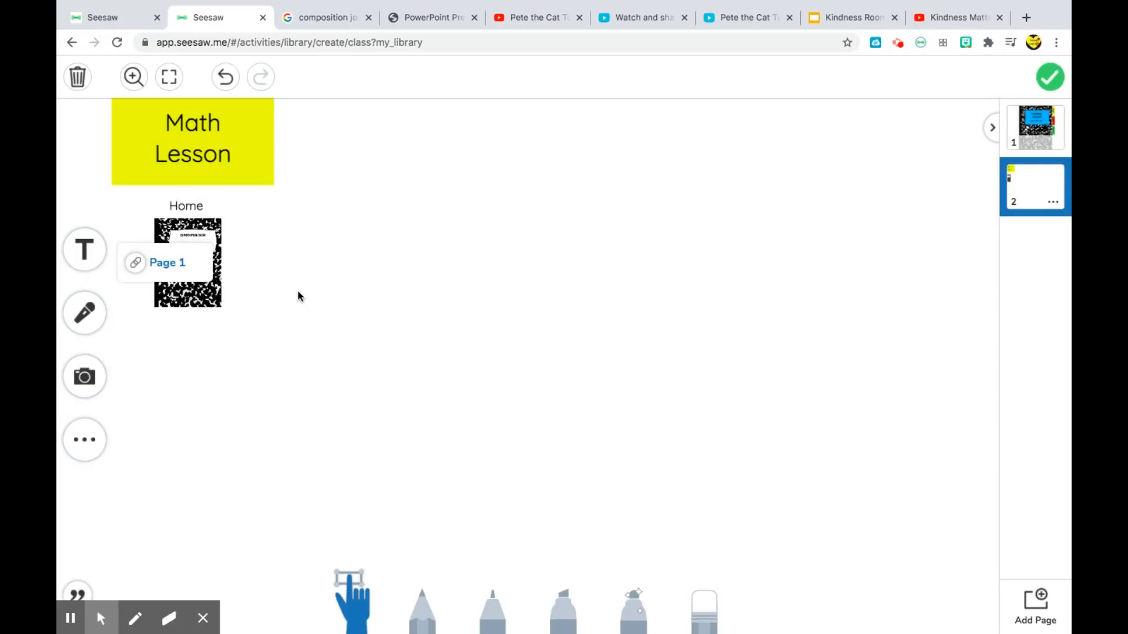
- Duplicate page 2 and change the label on the copy from "Math Lesson" to "Math Student Work"
left_click(1057, 204)
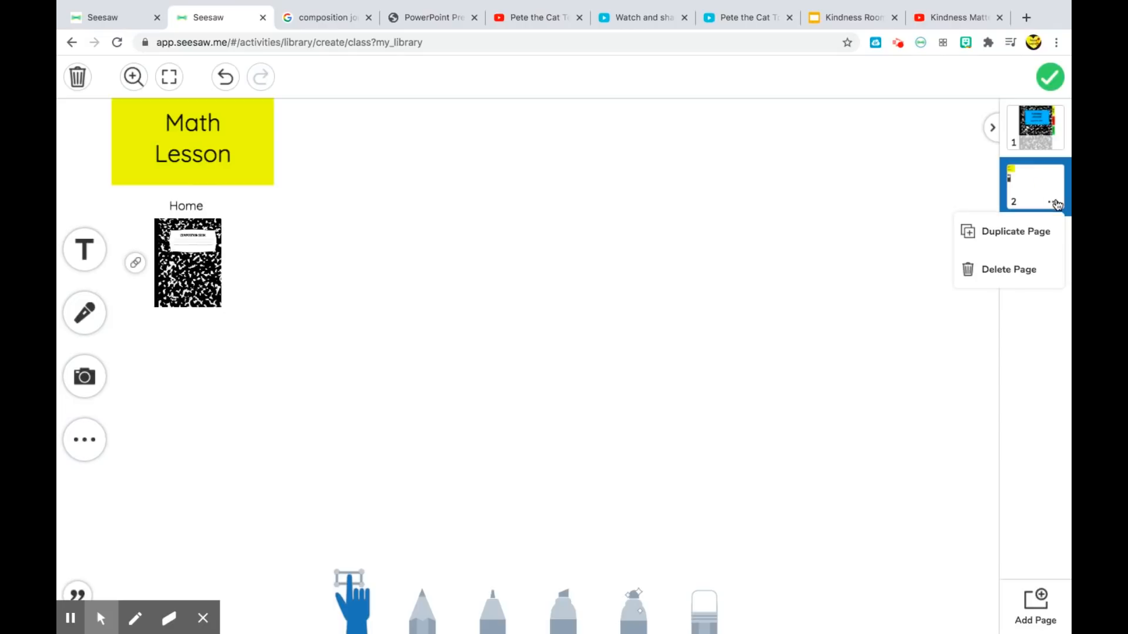
left_click(1037, 233)
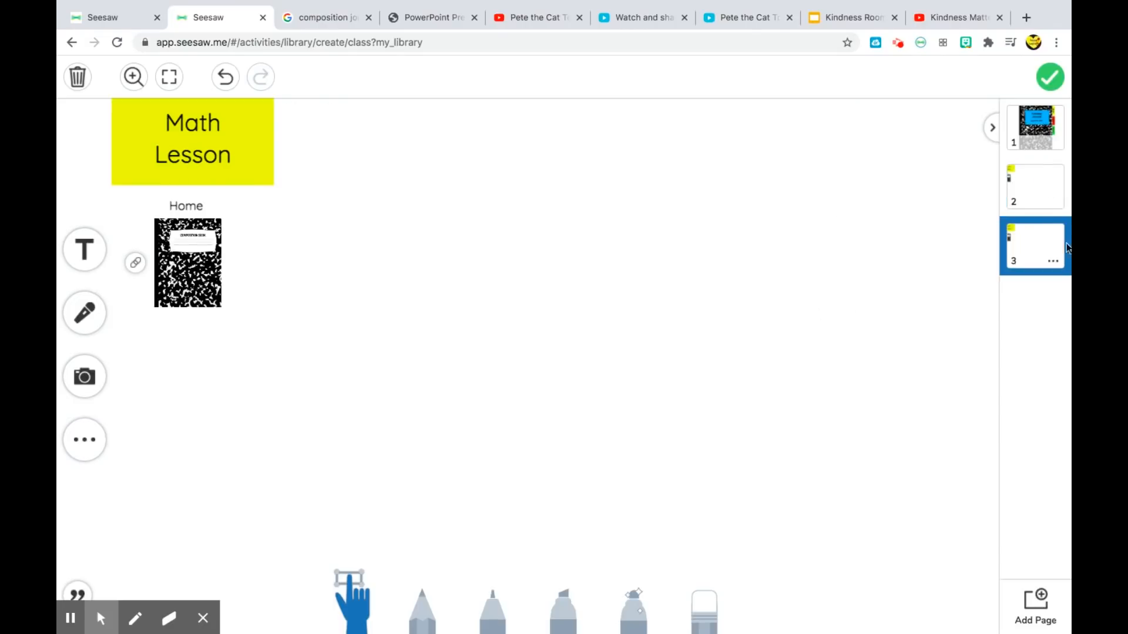
left_click(224, 162)
double_click(222, 155)
type("Student")
left_click(180, 122)
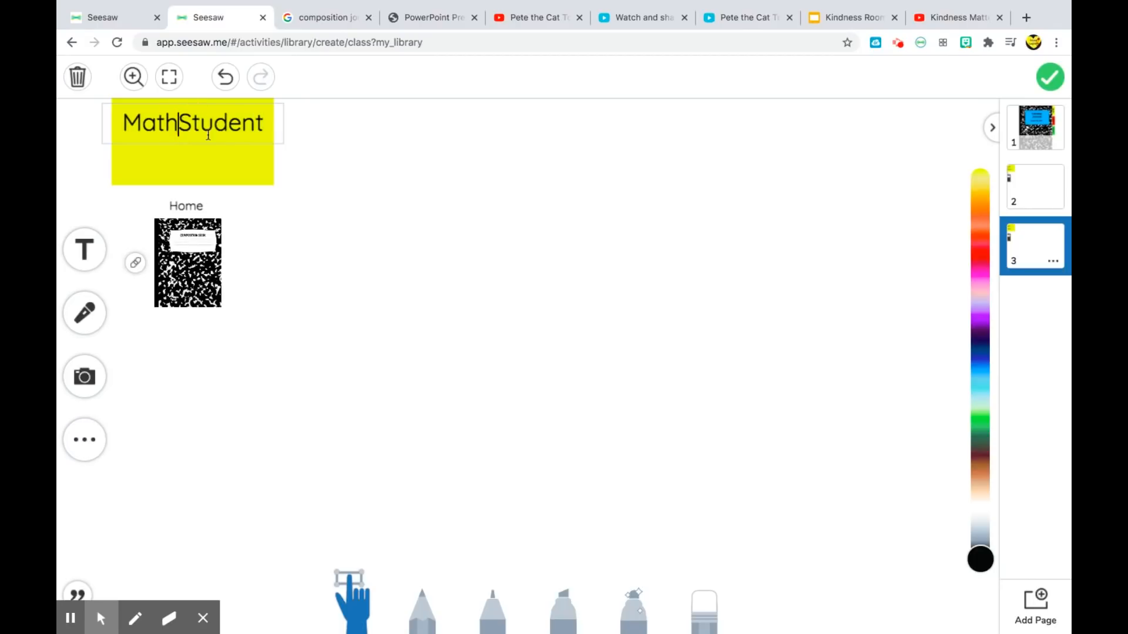
left_click(267, 123)
type("Work")
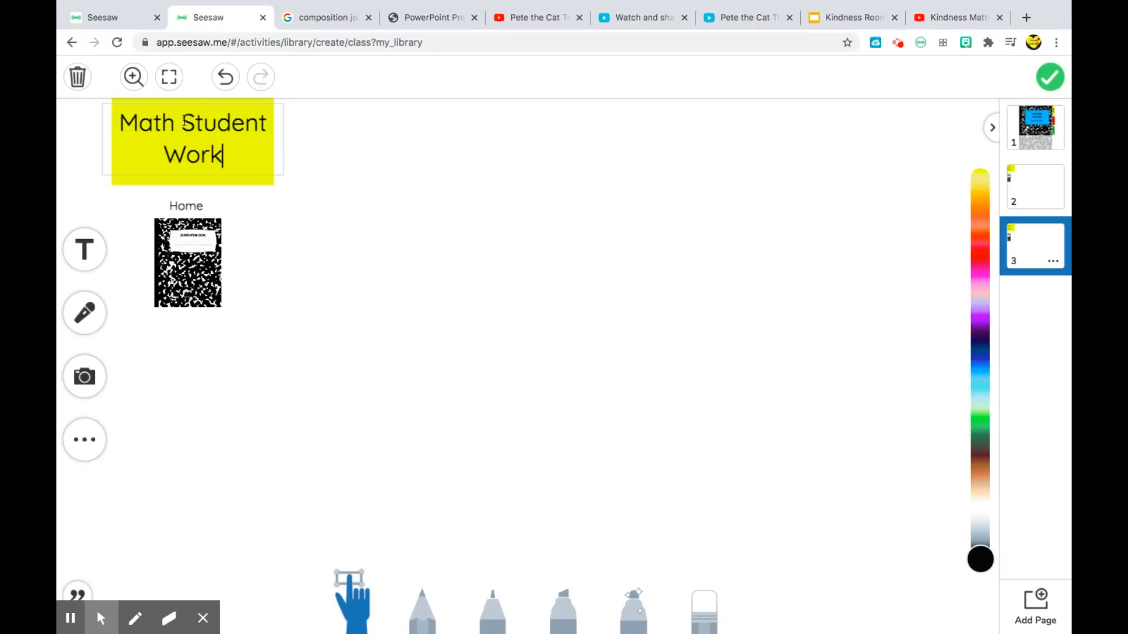
- Break page 3's label after "Math" so that "Student Work" sits on its own second line
left_click(181, 124)
key("Return")
left_click(193, 121)
left_click(403, 282)
mouse_move(134, 265)
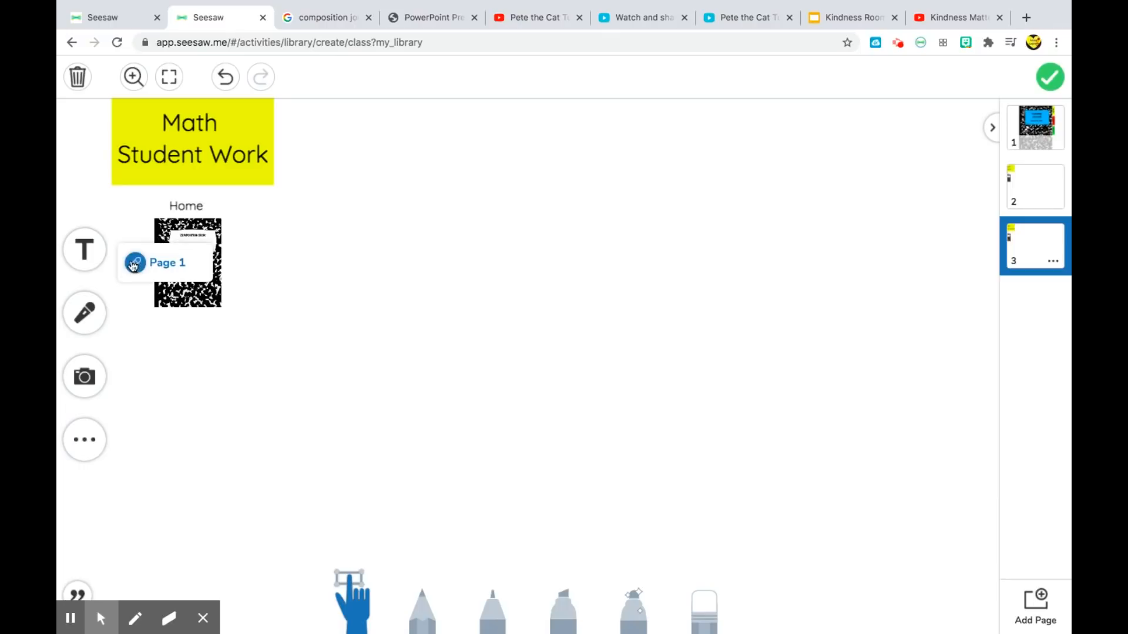
left_click(436, 377)
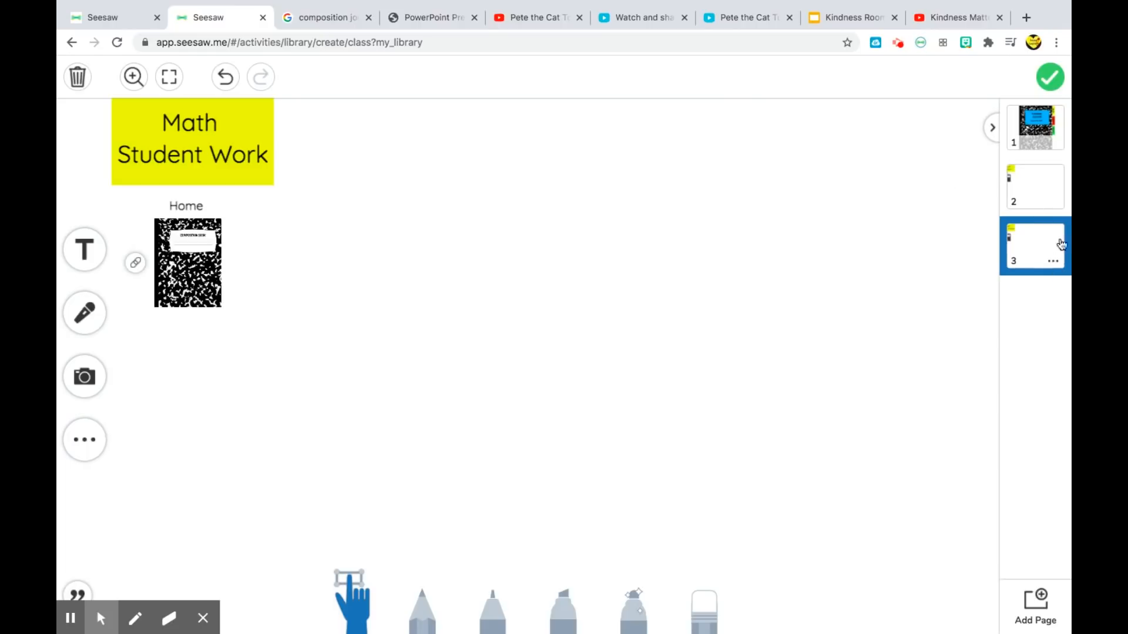
- Duplicate the Math Student Work page and open the copy as page 4
left_click(1053, 262)
left_click(1007, 290)
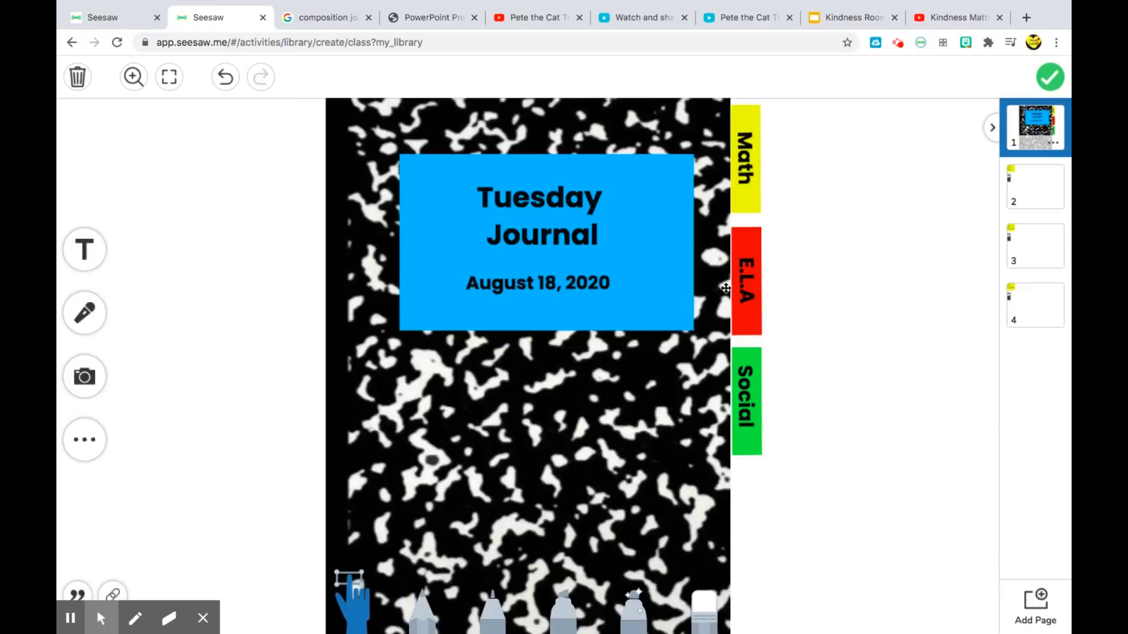
left_click(1020, 300)
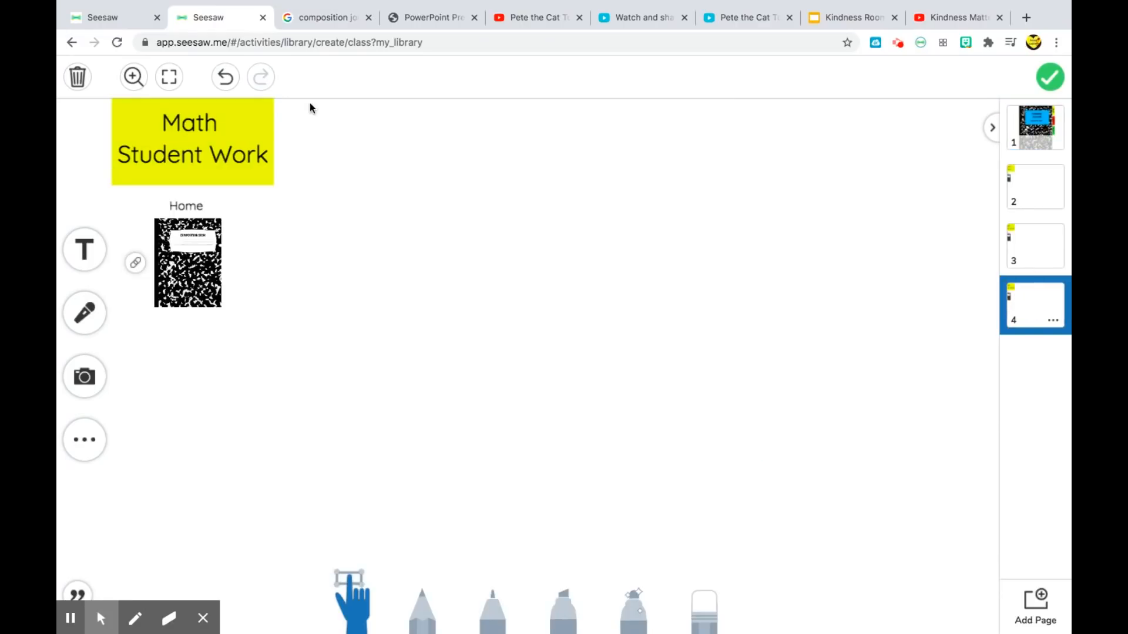
- Move the "Math Student Work" label down off the yellow rectangle on page 4 and recolor the rectangle orange-red
left_click(241, 119)
left_click(268, 181)
left_click(267, 182)
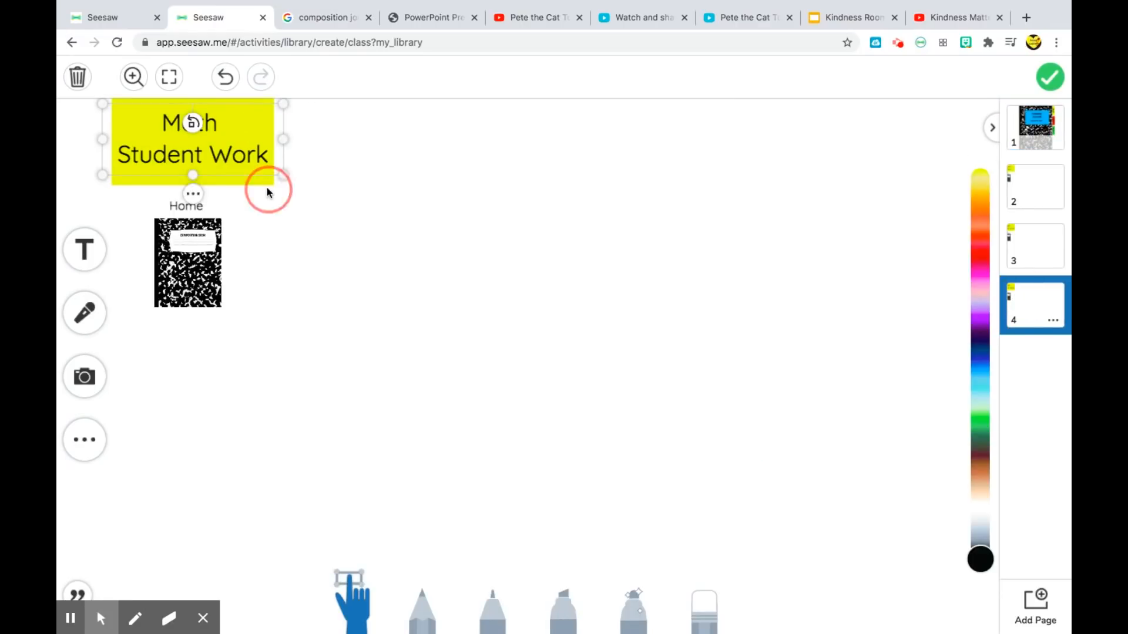
left_click(259, 148)
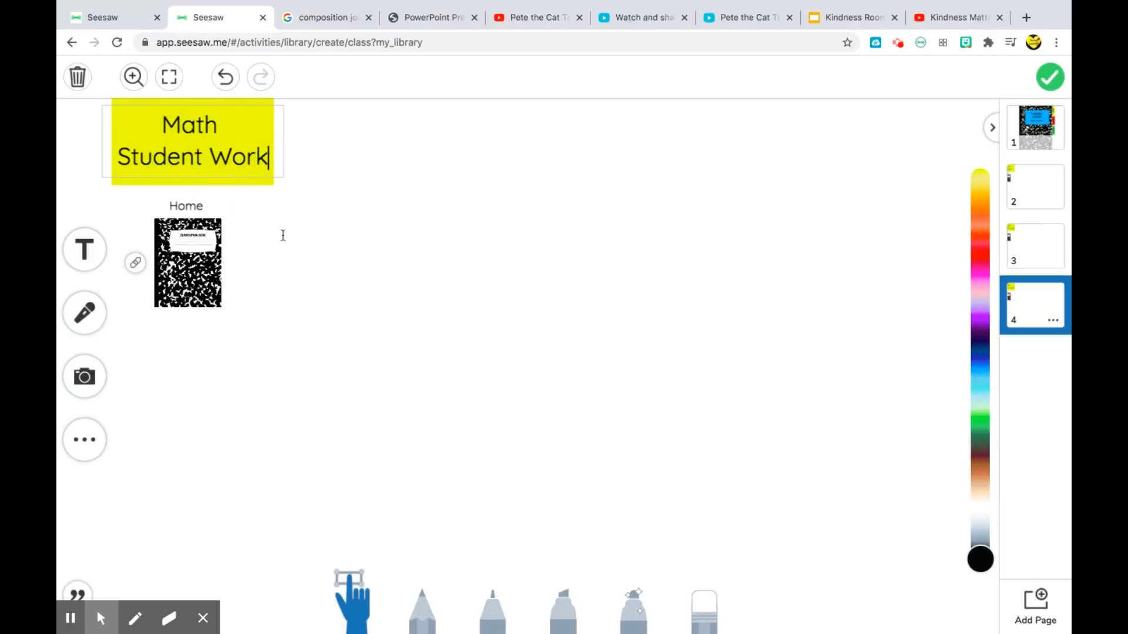
left_click(243, 124)
left_click(345, 180)
left_click_drag(258, 132, 258, 189)
left_click(254, 118)
left_click_drag(980, 169, 981, 235)
left_click(632, 300)
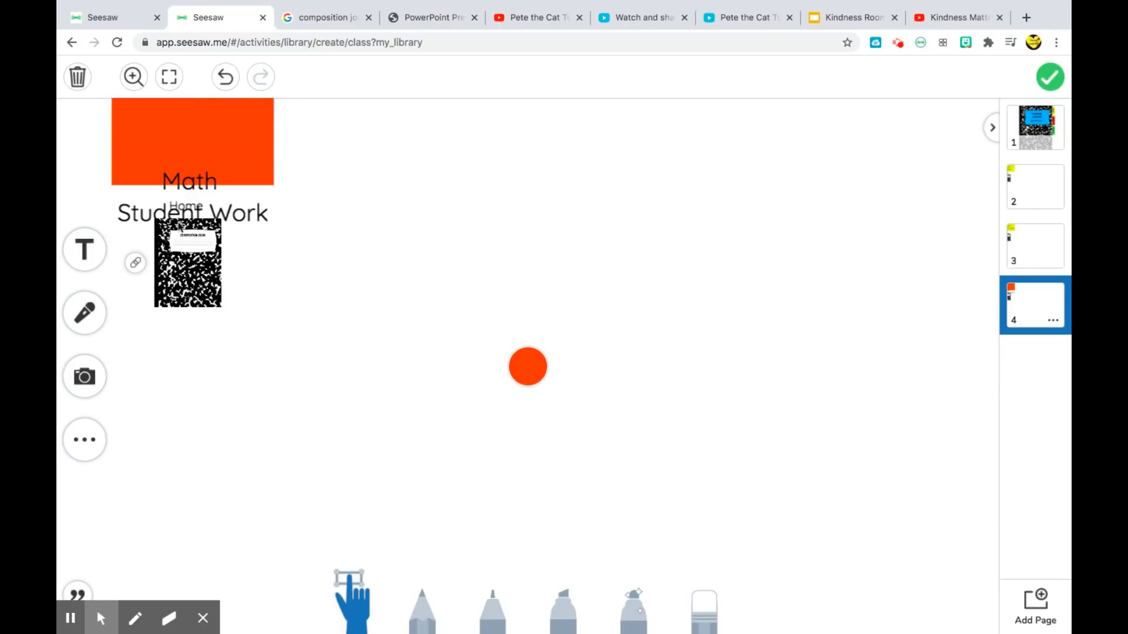
- Move the label back onto the orange-red rectangle and change its two lines to "E.L.A" and "Lesson"
left_click_drag(215, 179, 164, 118)
left_click(225, 130)
type("E>")
key("BackSpace")
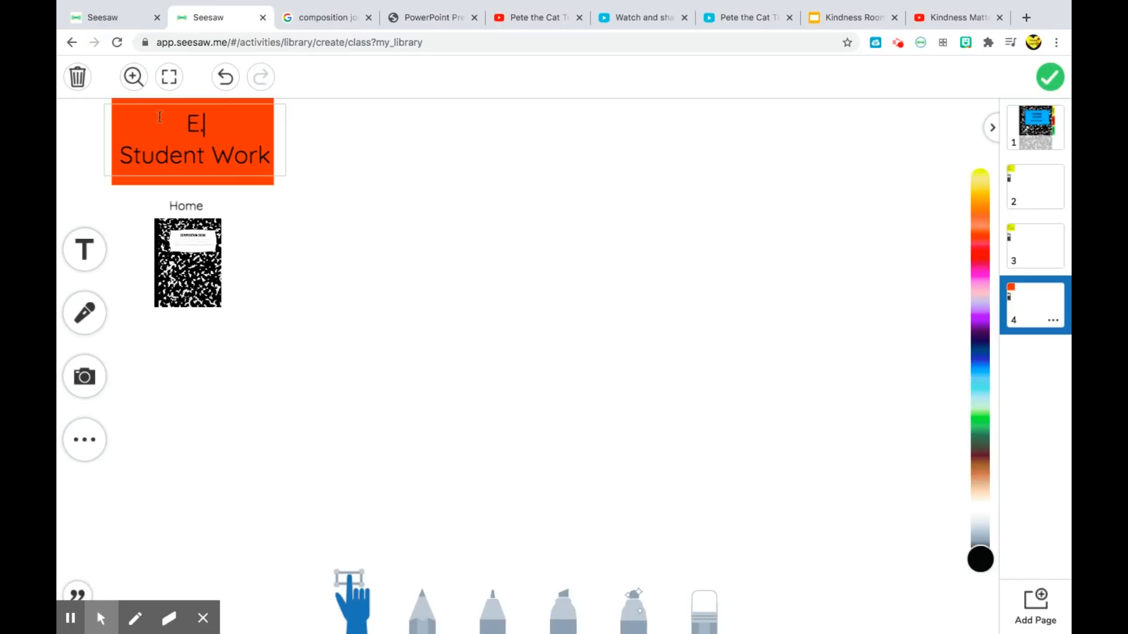
type(".L.A")
left_click_drag(120, 156, 276, 159)
type("Lesson")
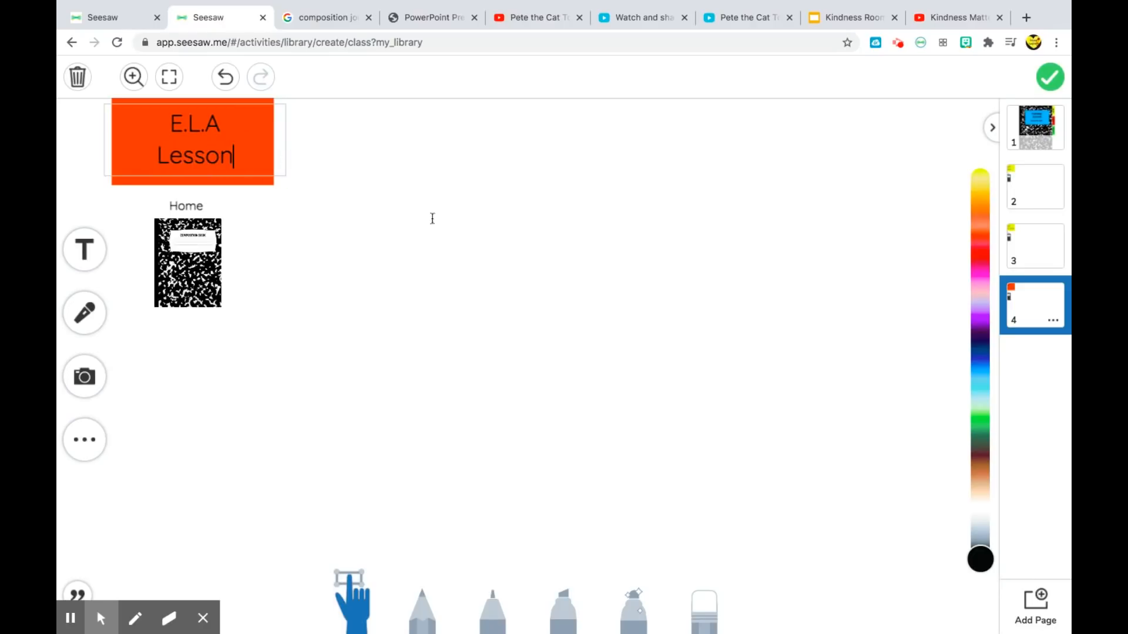
left_click(601, 269)
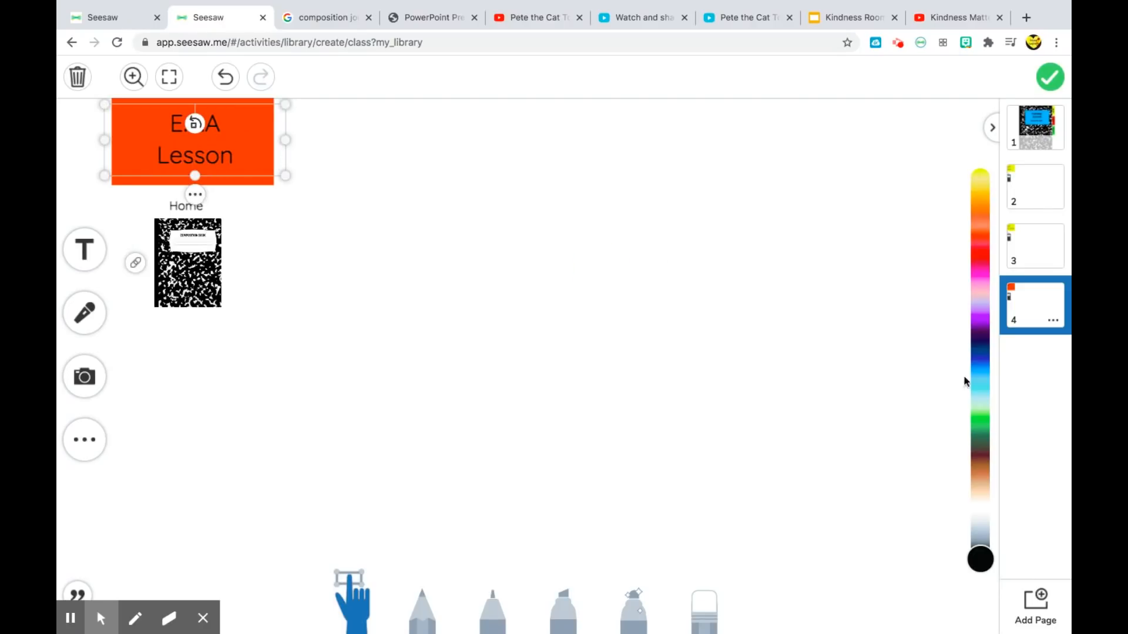
- Duplicate the E.L.A Lesson page and change the second line of the copy's label to "Student Work"
left_click(1054, 323)
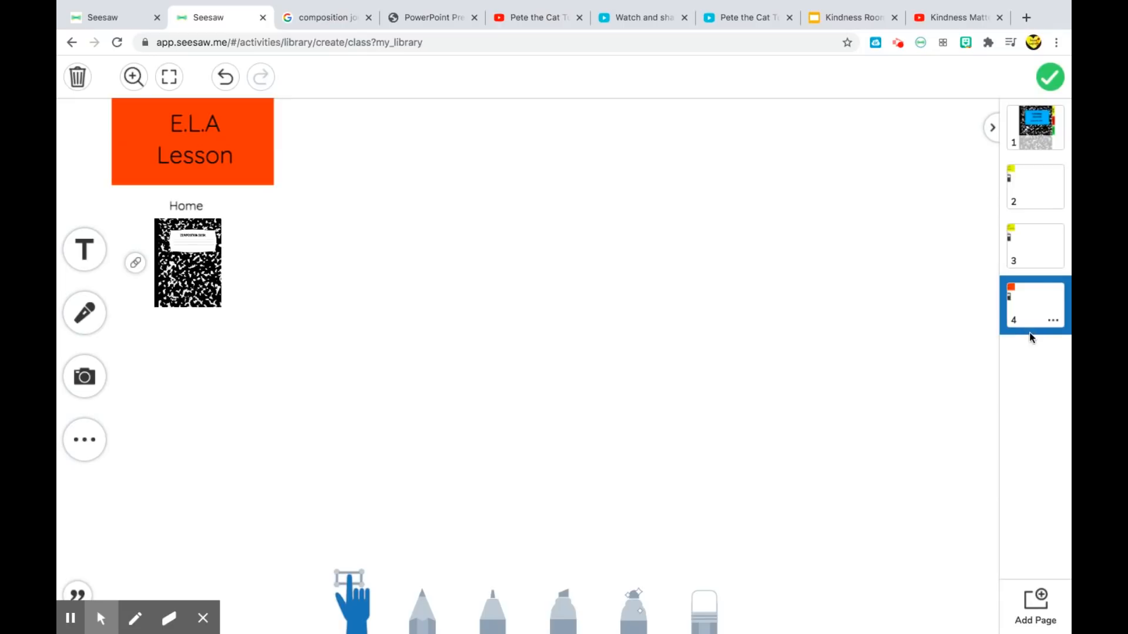
left_click(1053, 322)
left_click(1017, 350)
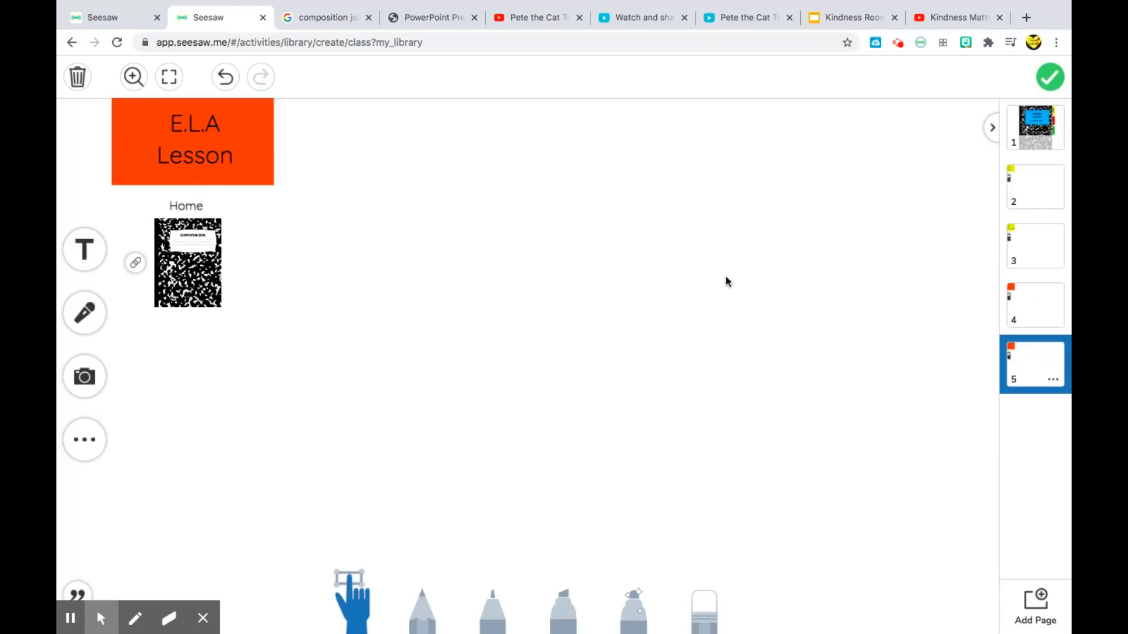
left_click(208, 154)
double_click(209, 155)
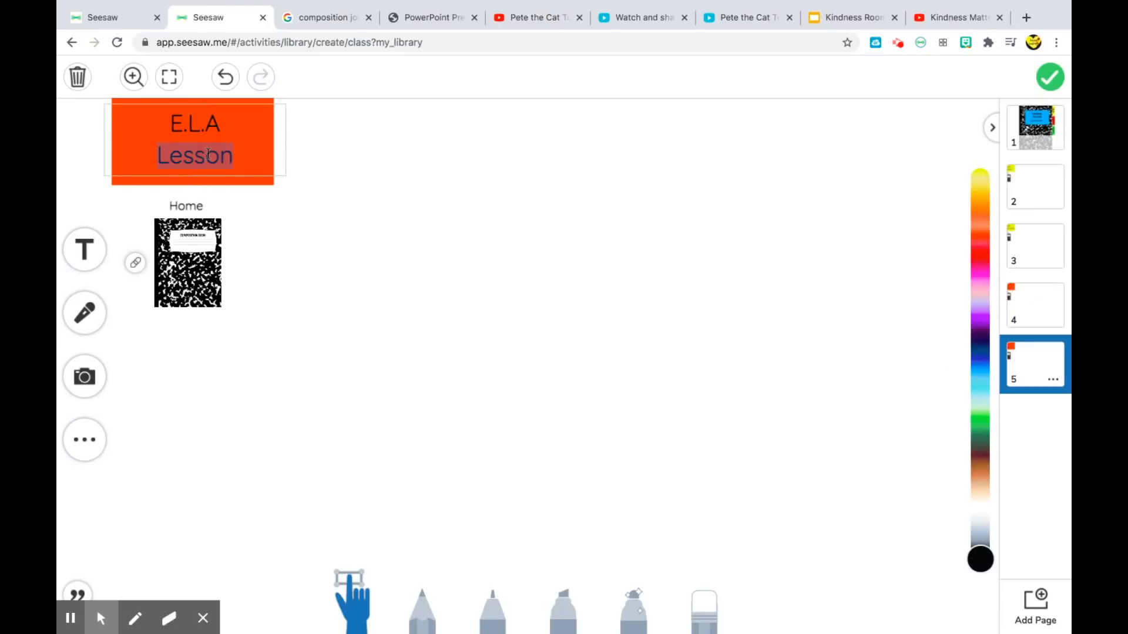
type("Student Work")
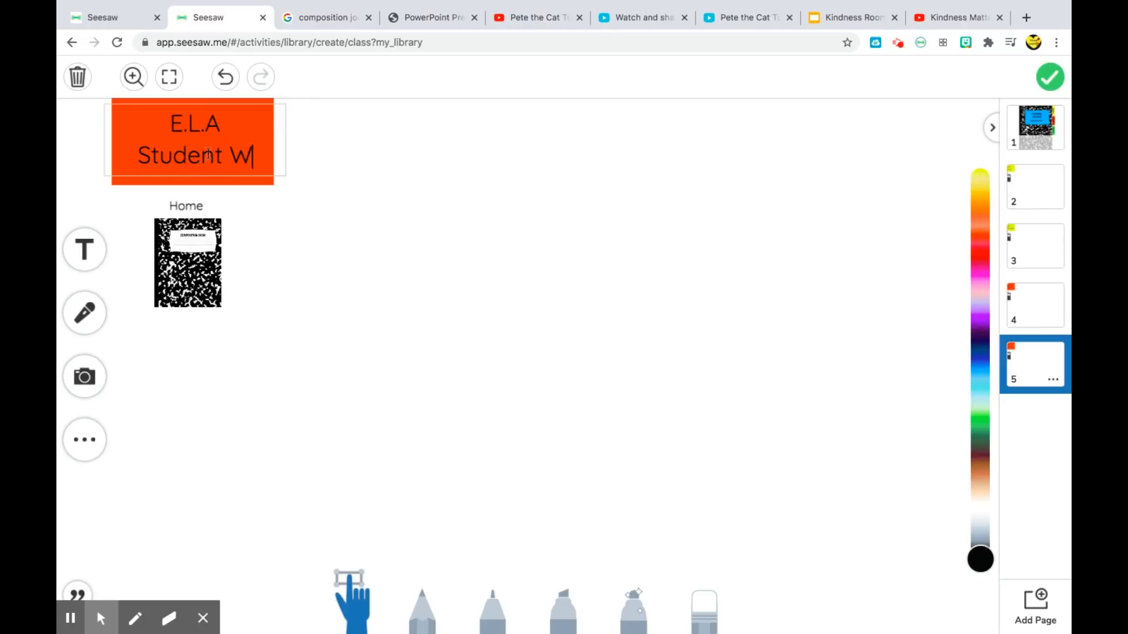
left_click(388, 265)
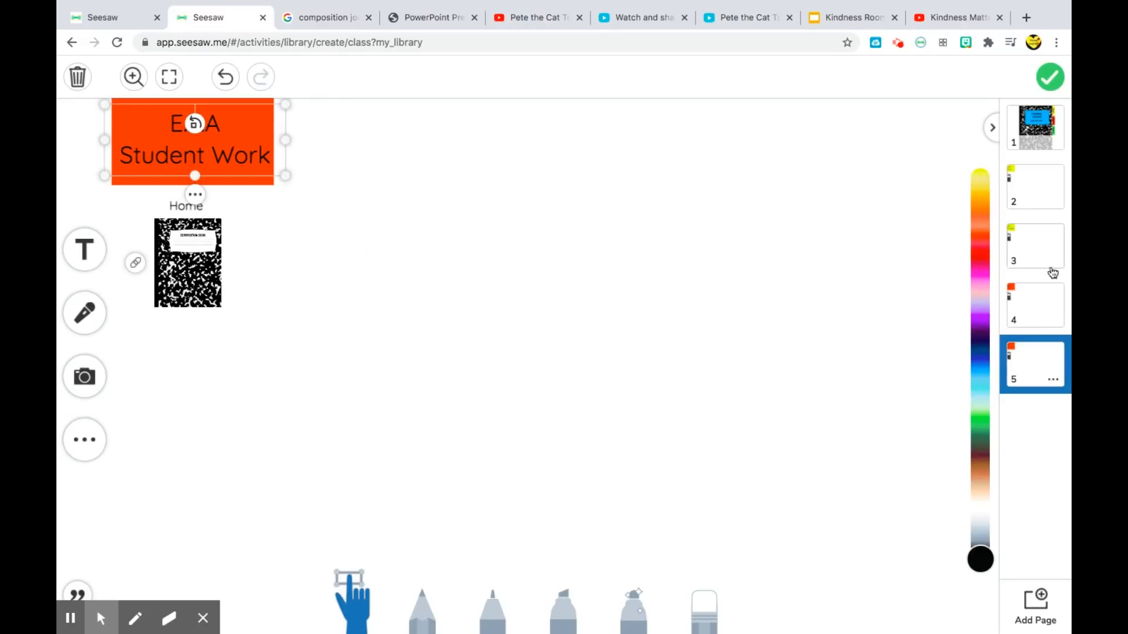
left_click(1053, 125)
left_click(1017, 375)
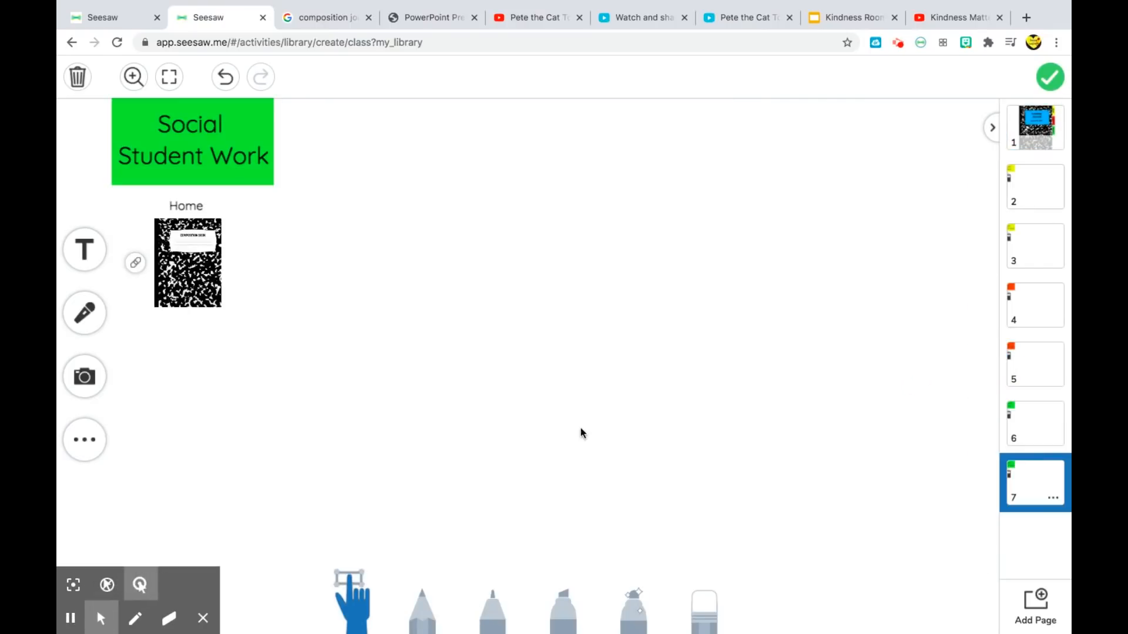
left_click(581, 435)
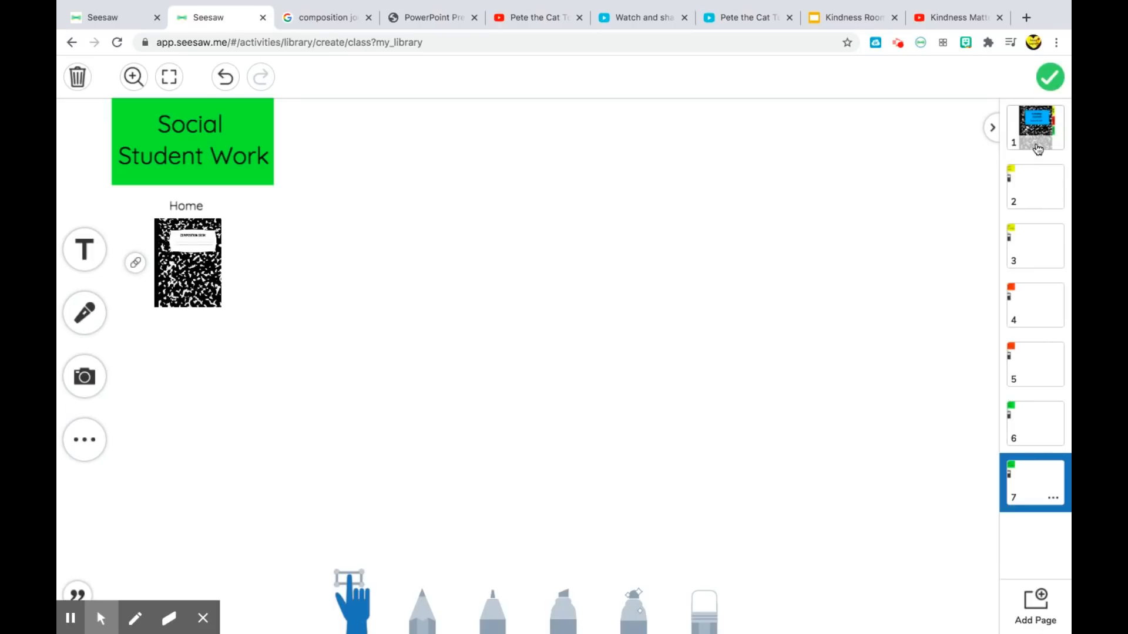
left_click(1047, 200)
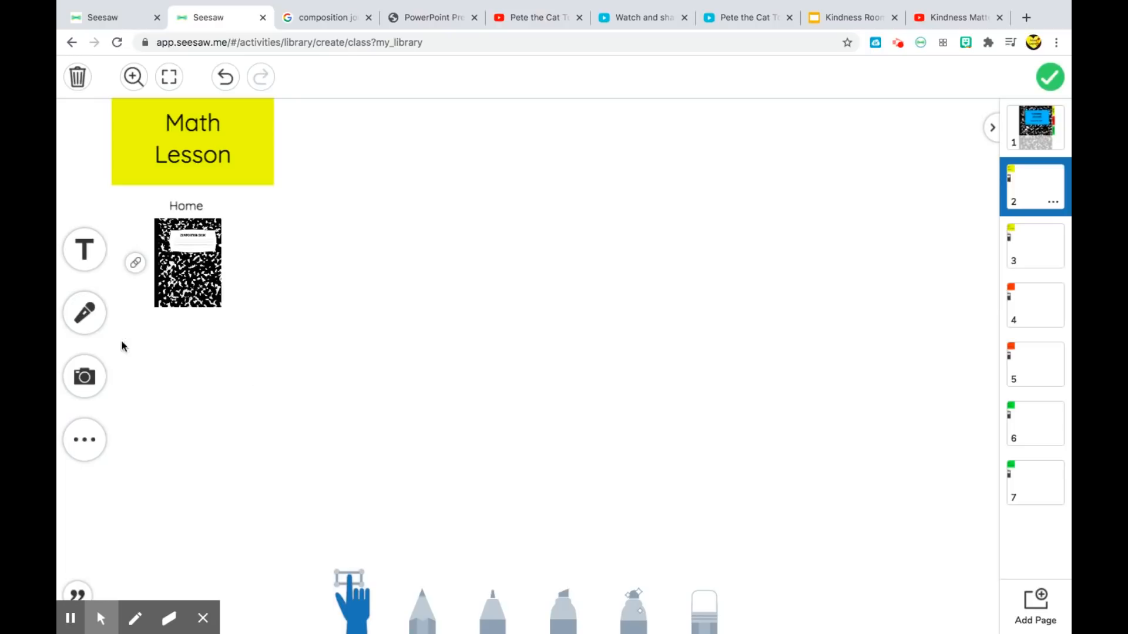
left_click(86, 382)
- Open the Social Lesson page, switch to YouTube and copy the web address of the Kindness Matters read-along video
left_click(1024, 433)
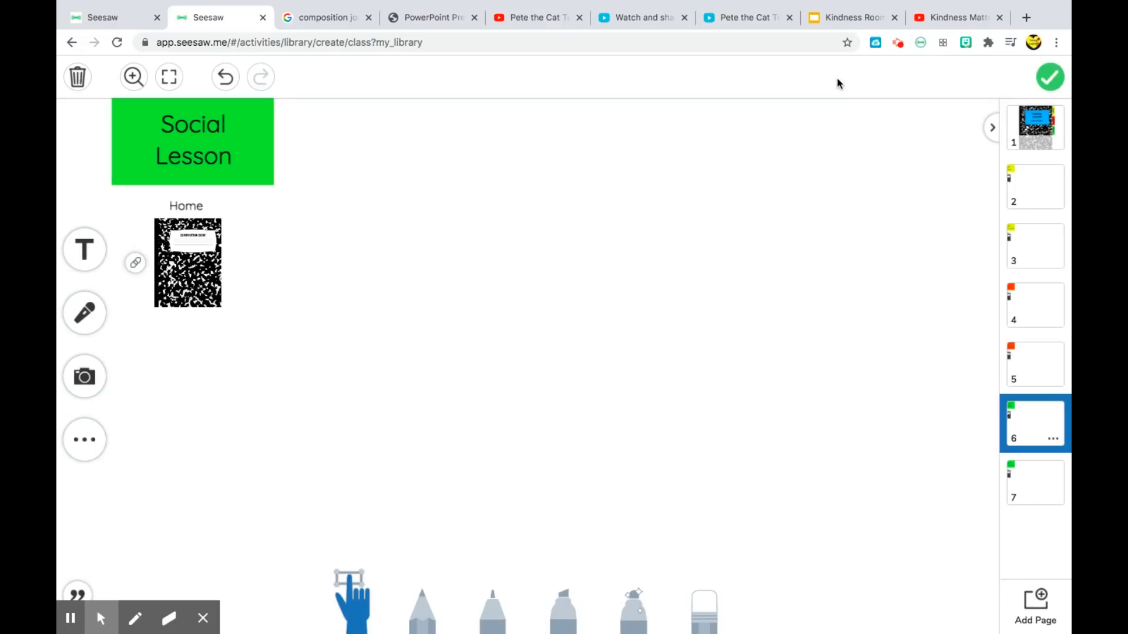
left_click(944, 21)
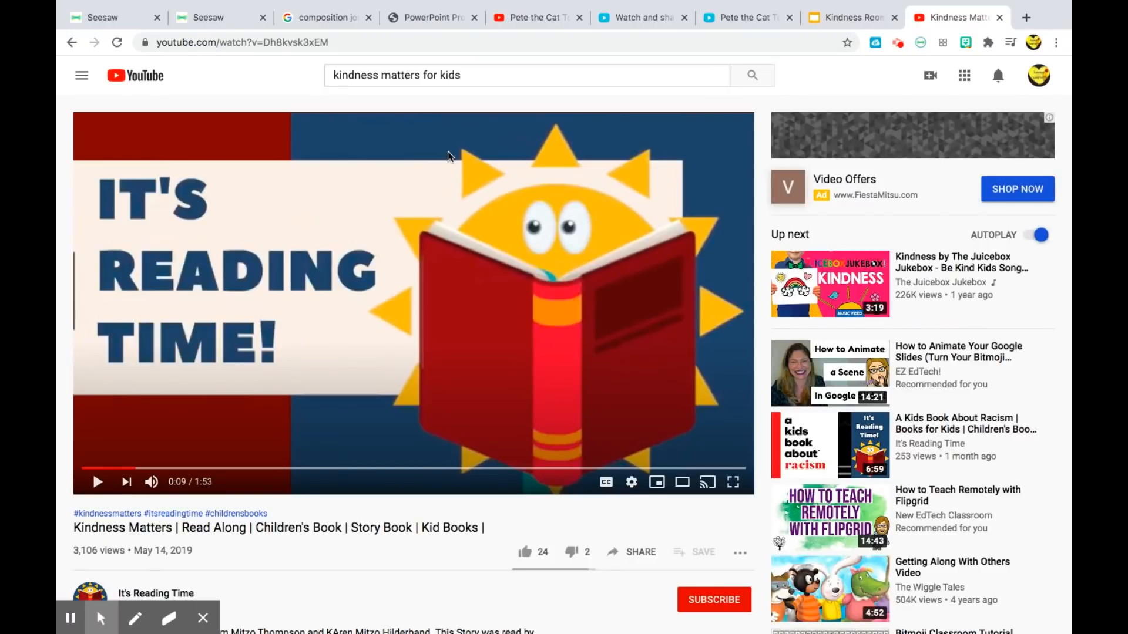
left_click(355, 43)
key("super+c")
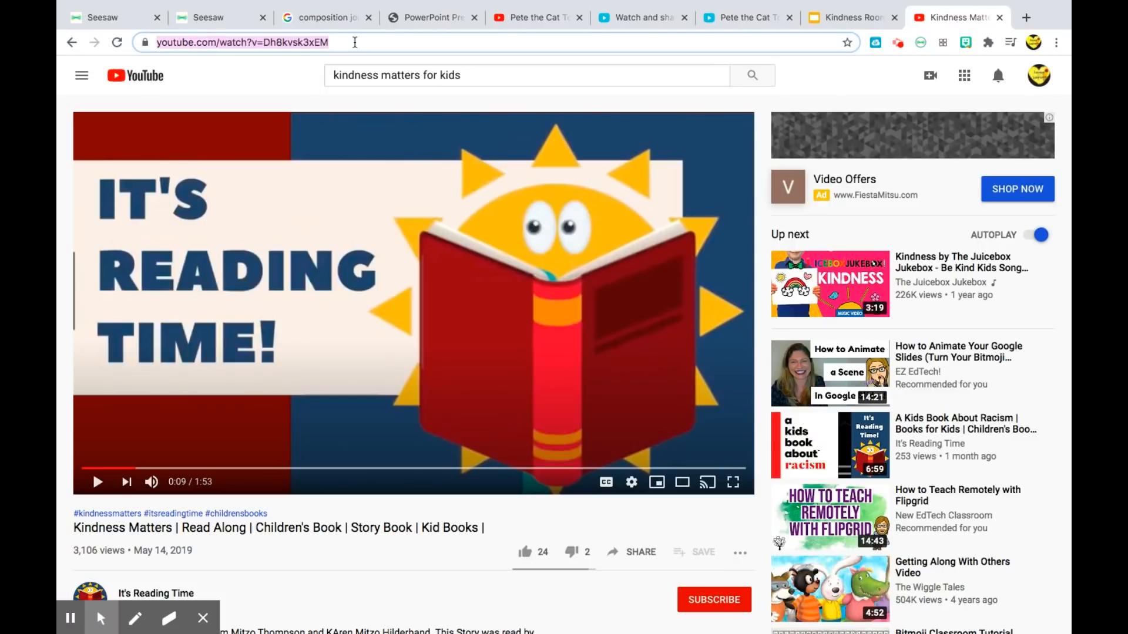
- Switch to Safe YouTube, generate a safe link from the copied Kindness Matters video address, and copy the resulting Safe URL
left_click(642, 18)
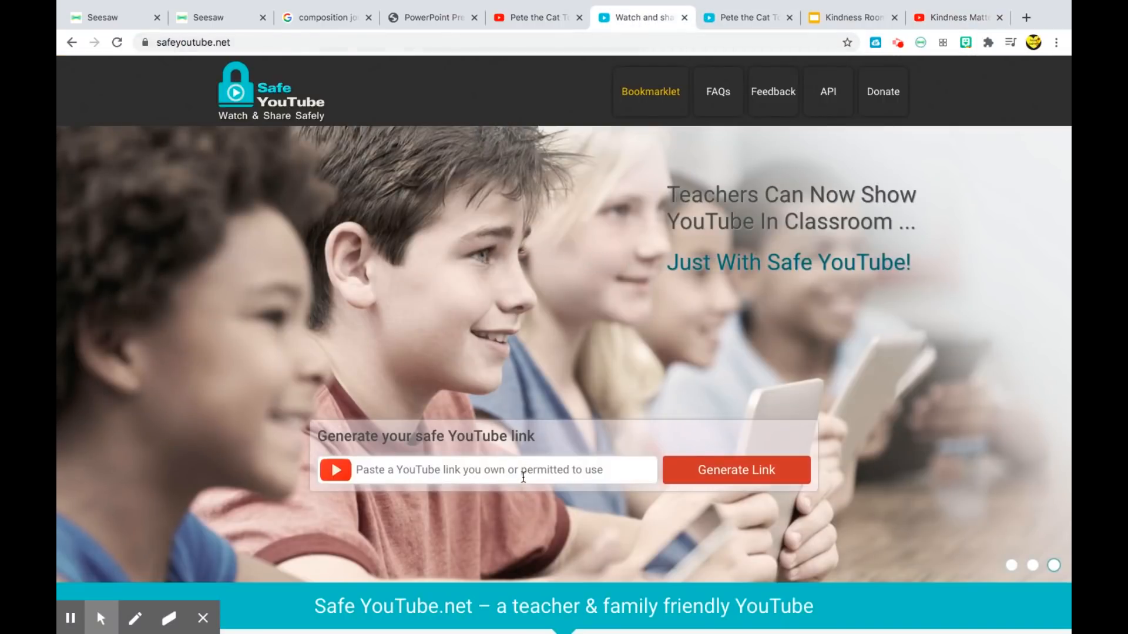
left_click(523, 477)
key("super+v")
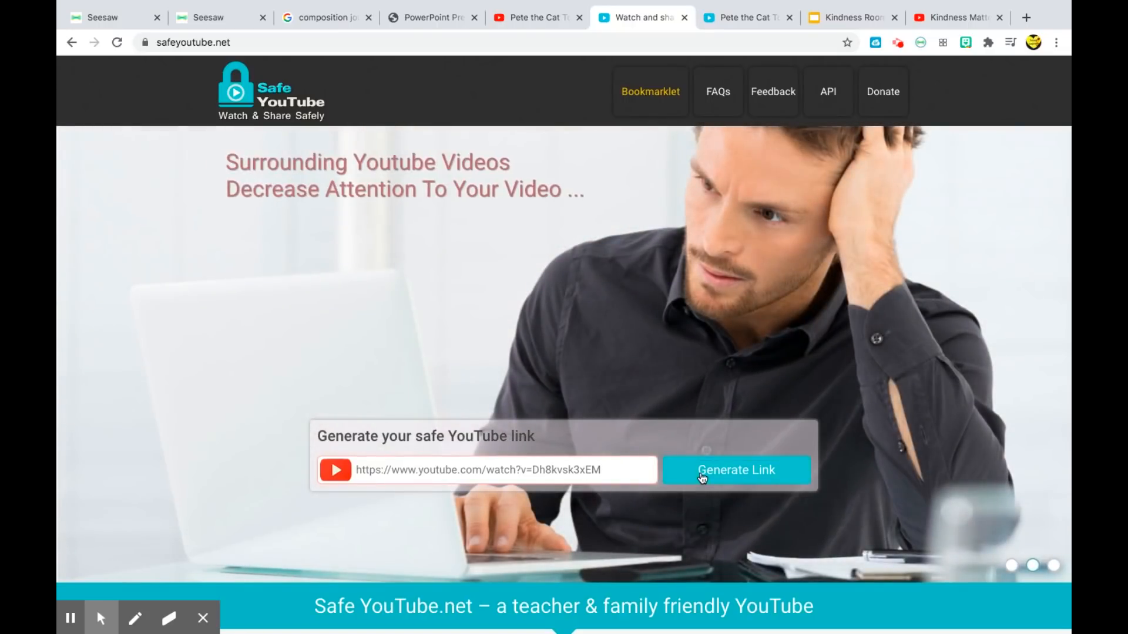
left_click(702, 476)
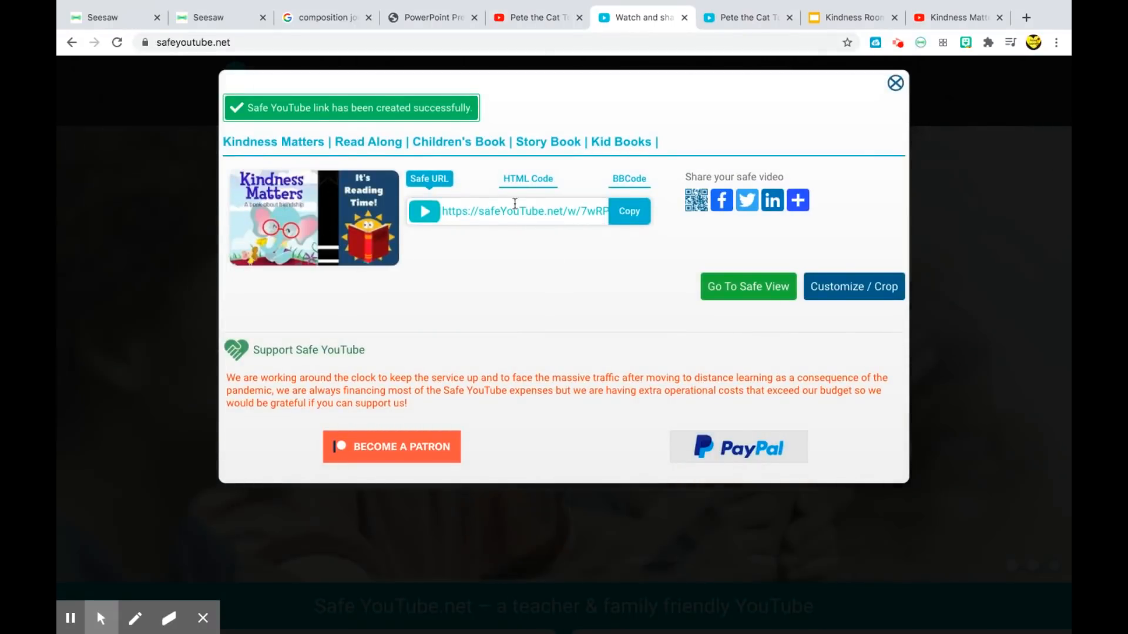
left_click(634, 216)
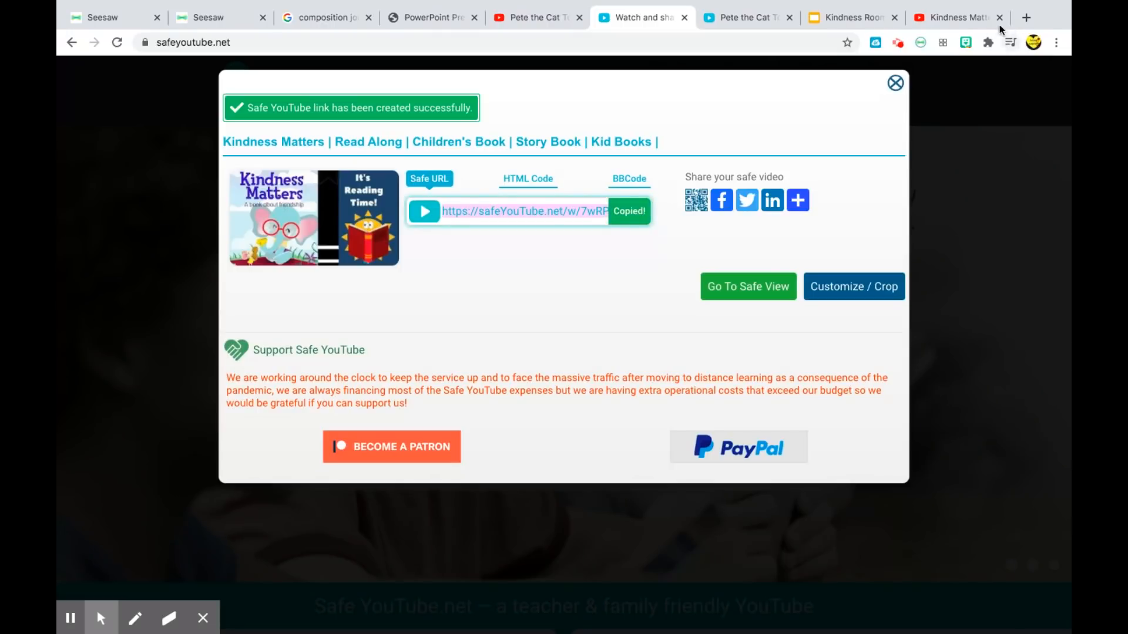
- Switch to the Kindness Matters video on YouTube and capture its video frame into the Social Lesson page with the Seesaw extension
left_click(941, 16)
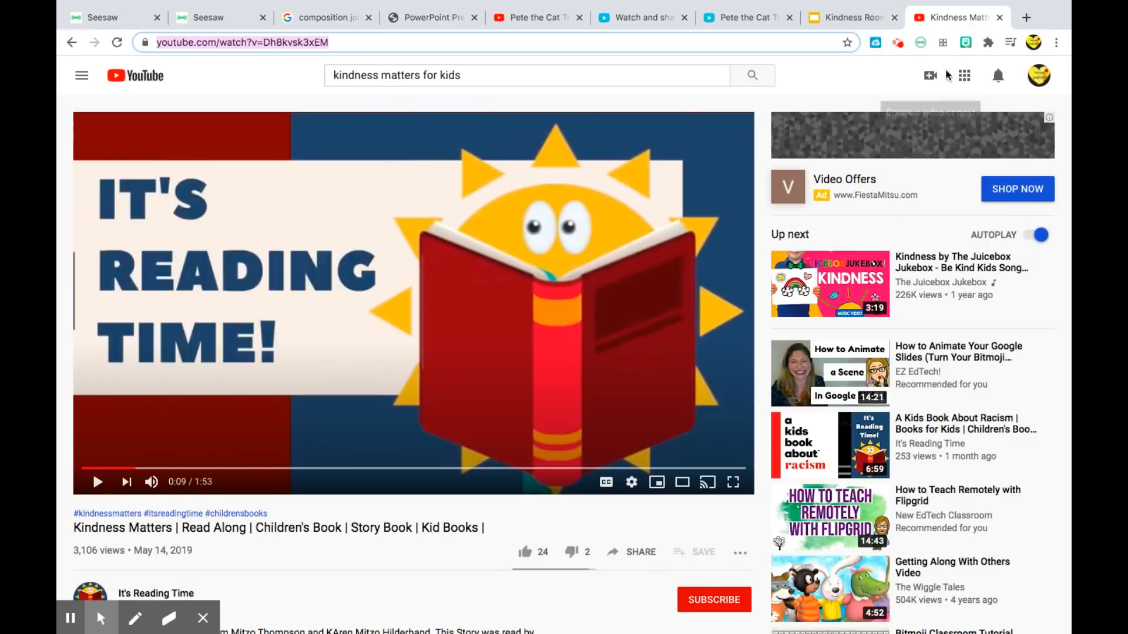
left_click(923, 47)
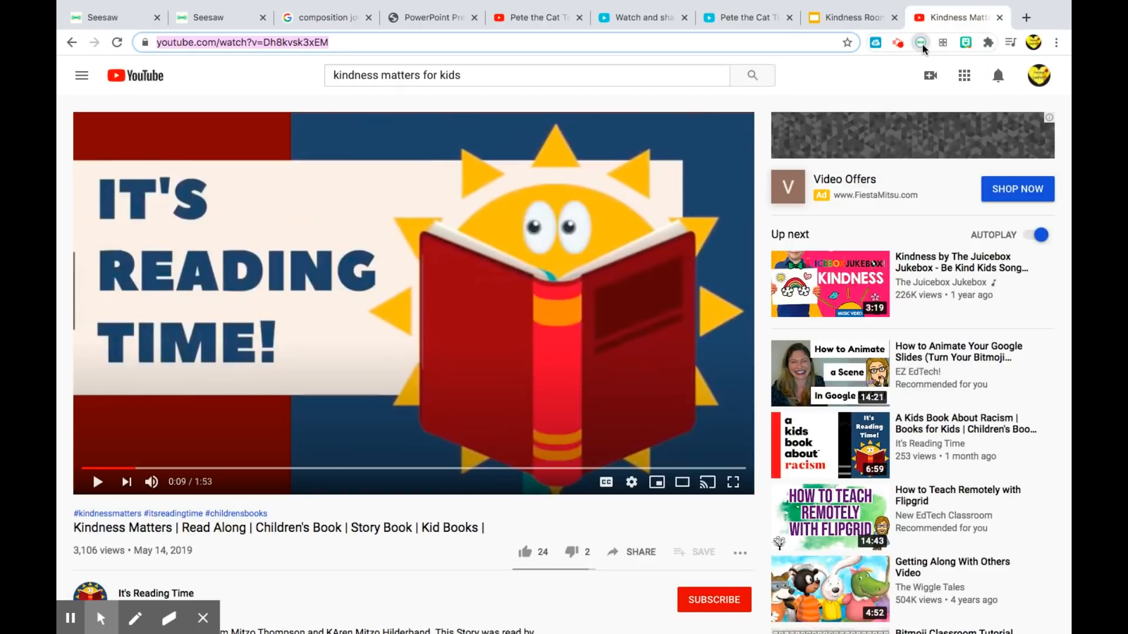
left_click(866, 141)
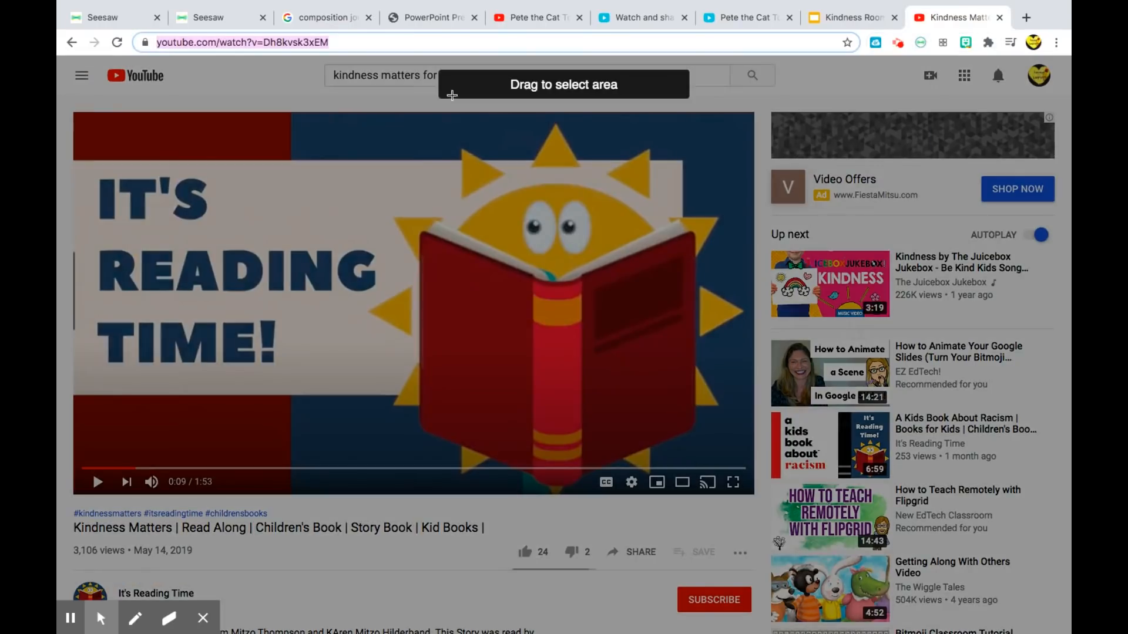
left_click_drag(75, 112, 747, 463)
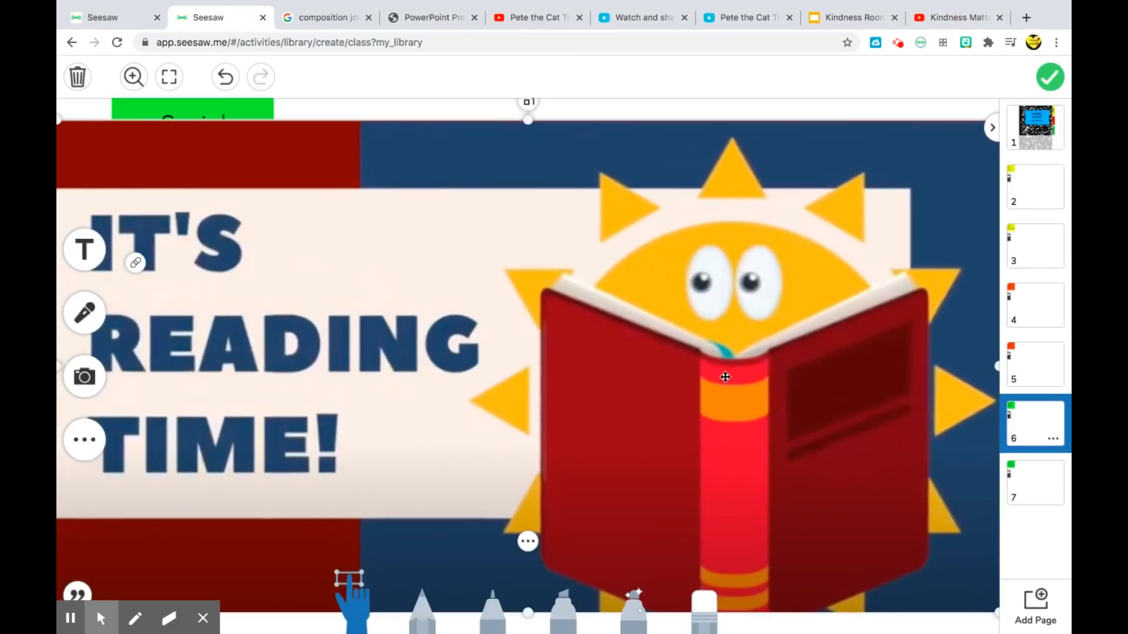
- Shrink the captured "It's Reading Time!" picture and place it beside the Home picture, clear of the Social Lesson label
left_click_drag(727, 378, 693, 351)
left_click_drag(968, 102, 619, 291)
left_click_drag(433, 395, 755, 269)
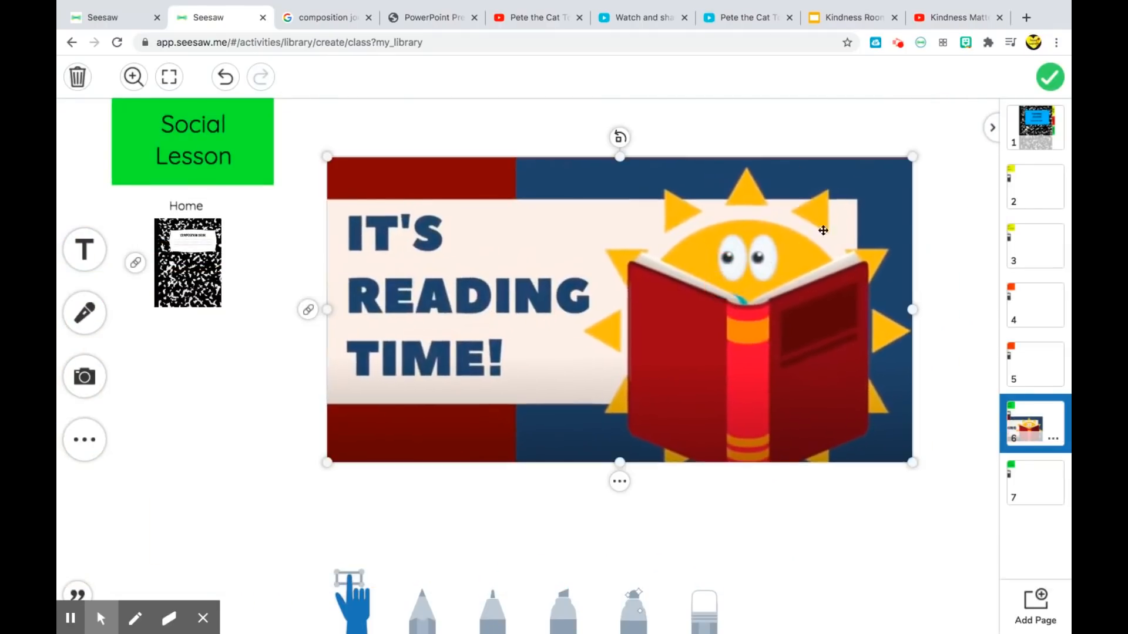
left_click_drag(913, 157, 874, 171)
left_click_drag(713, 308, 723, 313)
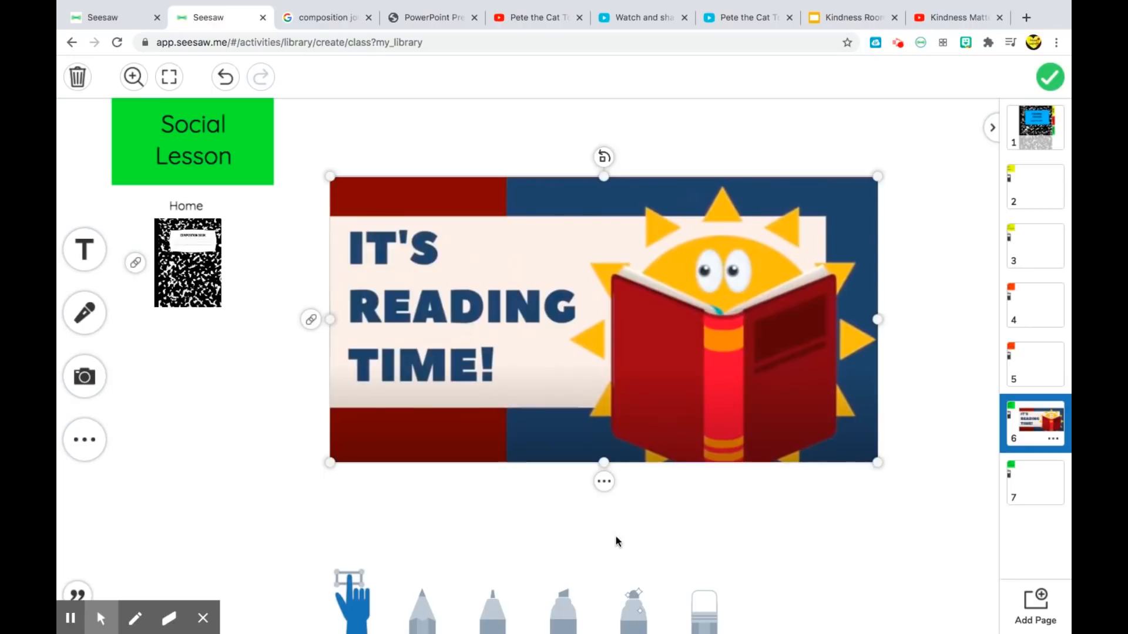
- Replace the captured picture's YouTube link with the copied Safe YouTube address
left_click(606, 482)
left_click(658, 346)
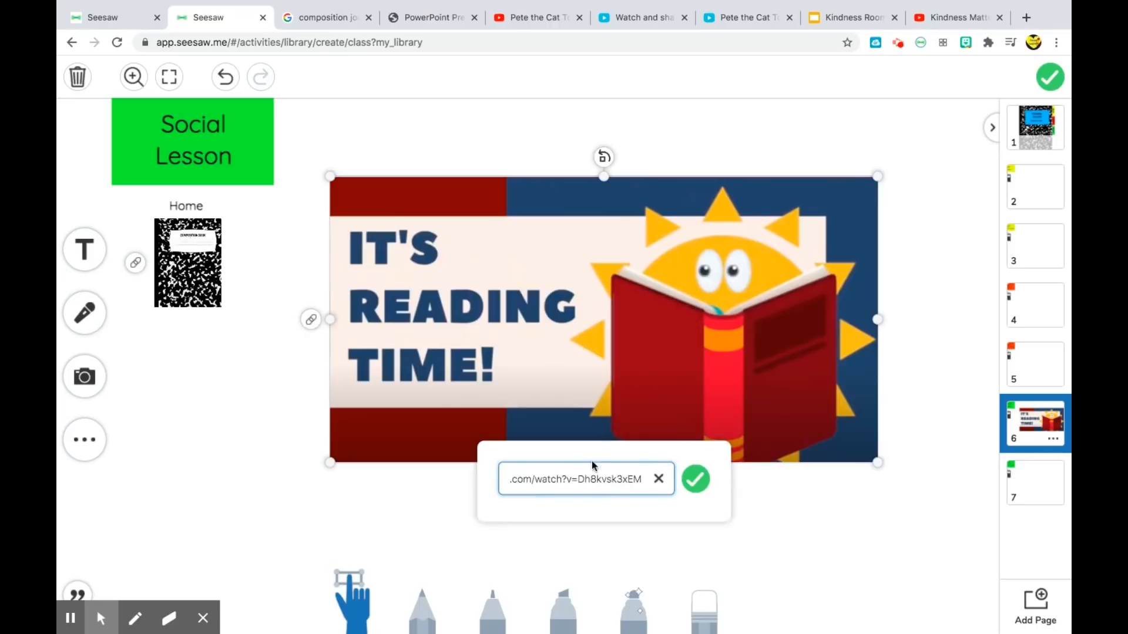
left_click(659, 482)
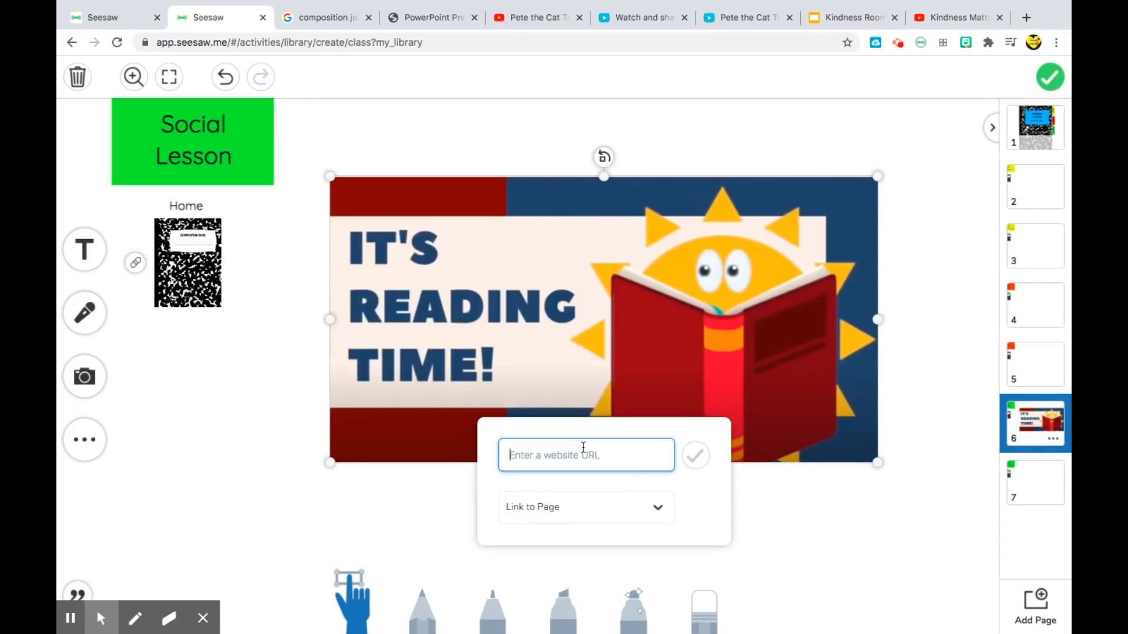
key("ctrl+v")
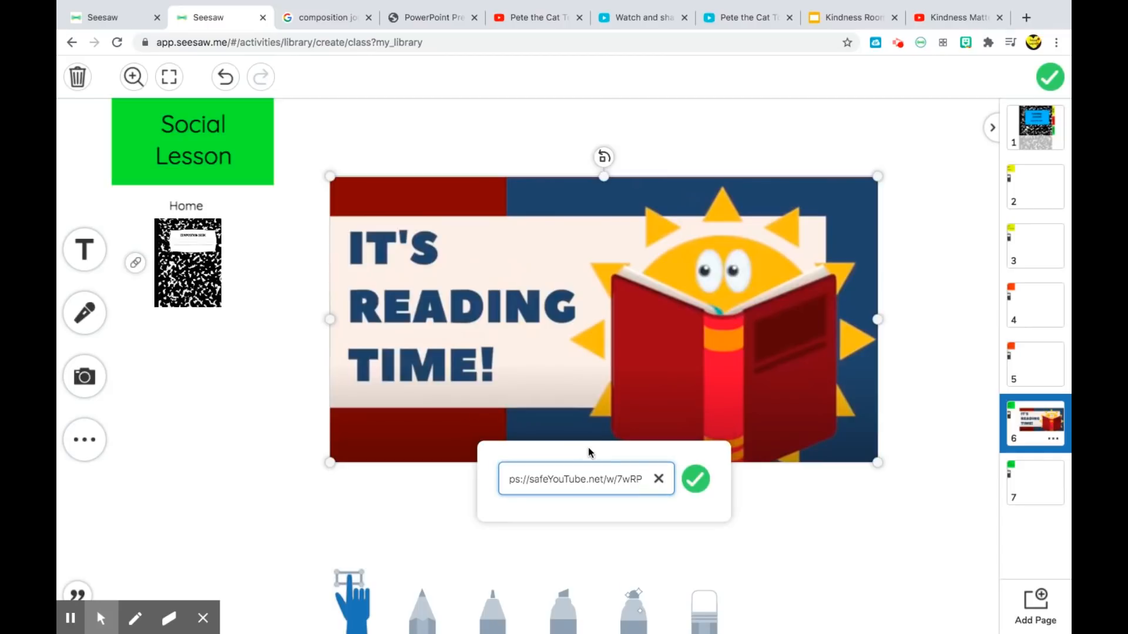
left_click(695, 489)
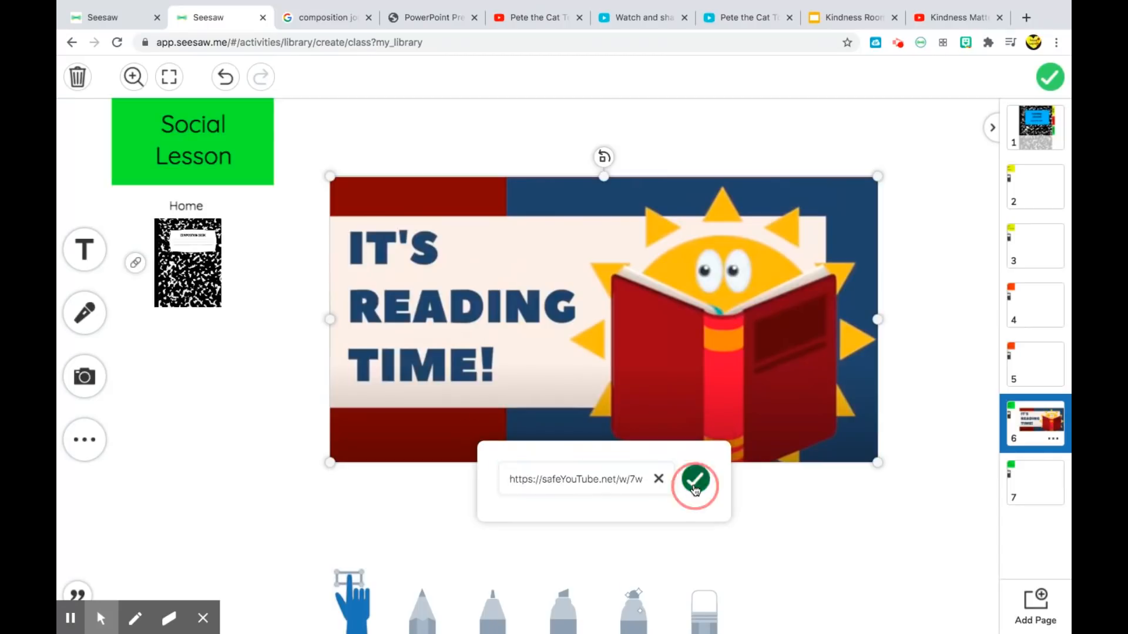
left_click(818, 536)
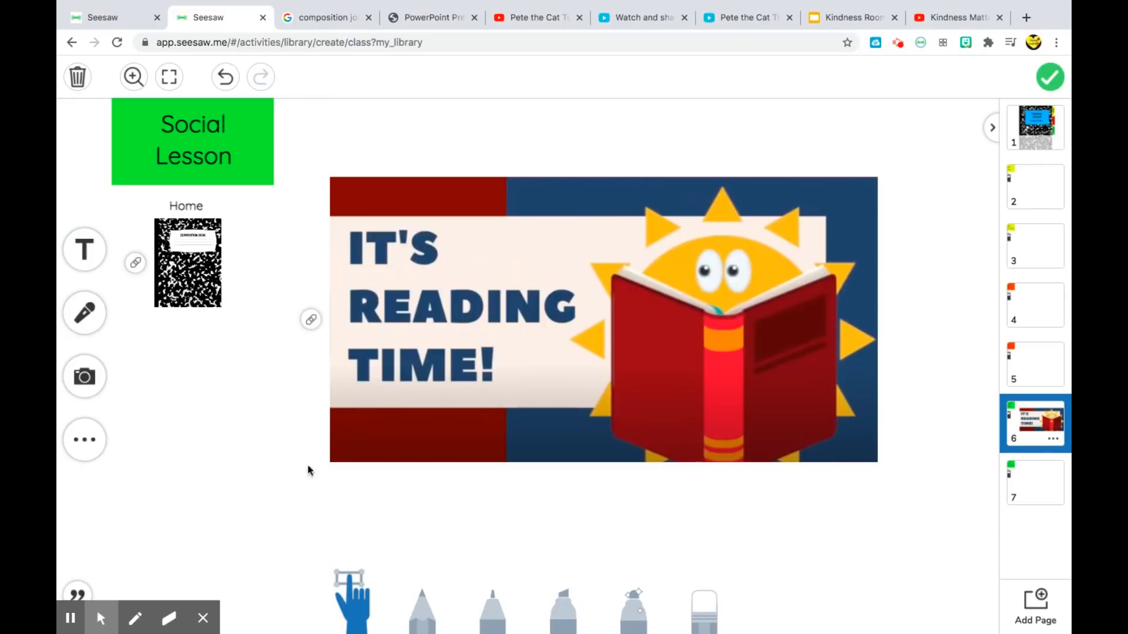
- Add a blue curved arrow shape below the Home picture and rotate it to point at the captured picture's link
left_click(82, 447)
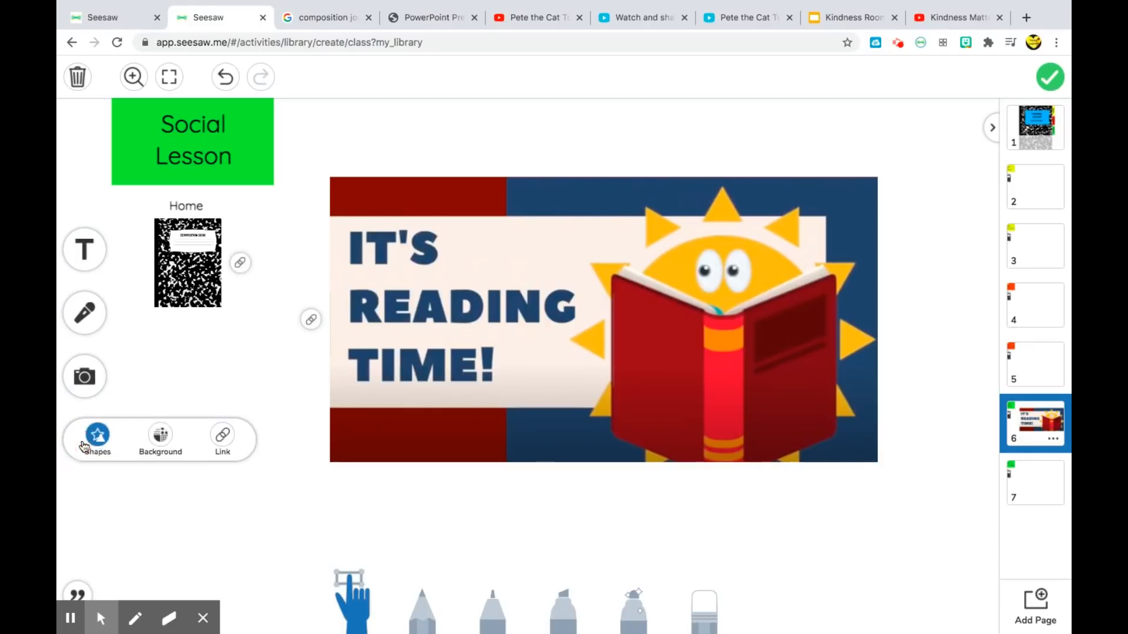
left_click(93, 433)
left_click(274, 415)
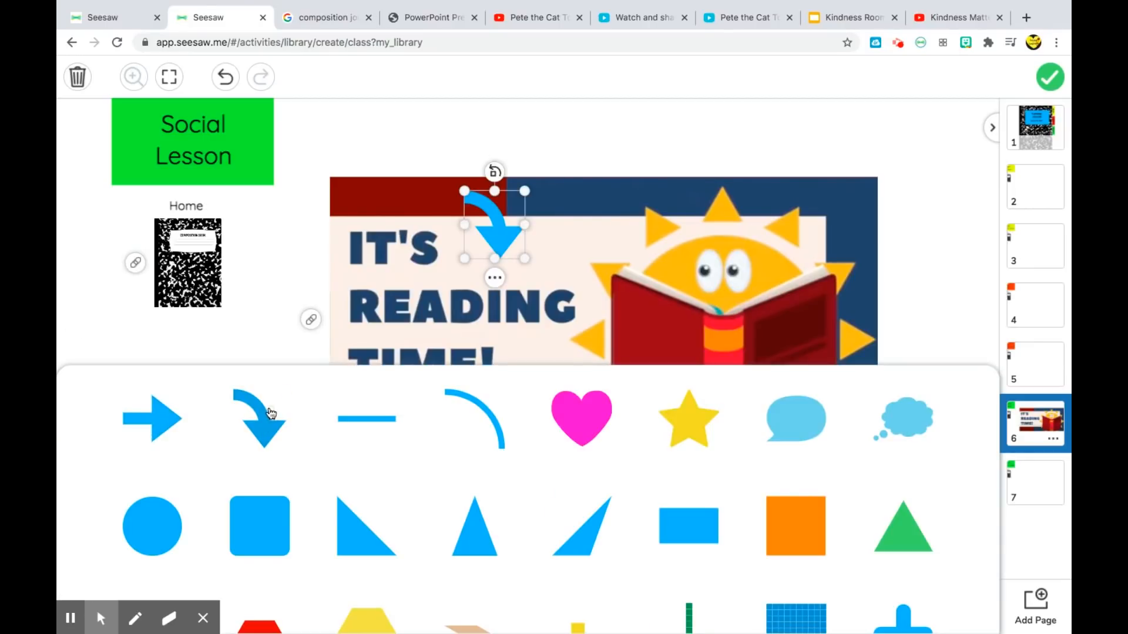
left_click(335, 279)
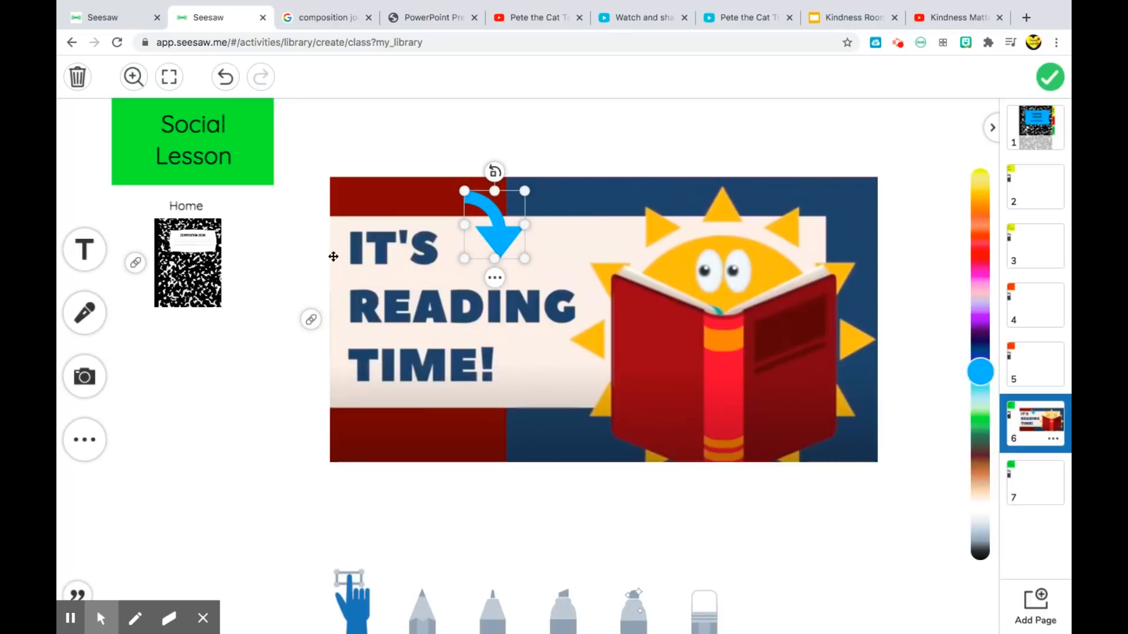
left_click_drag(466, 242, 237, 367)
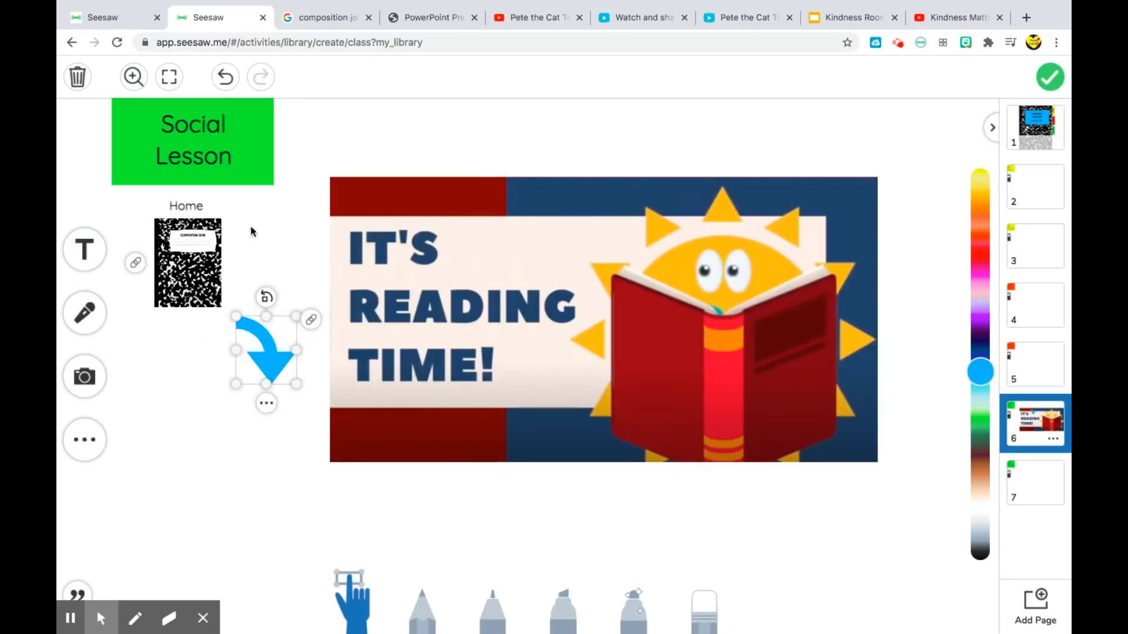
left_click_drag(264, 302, 216, 393)
left_click_drag(266, 349, 269, 347)
left_click(268, 476)
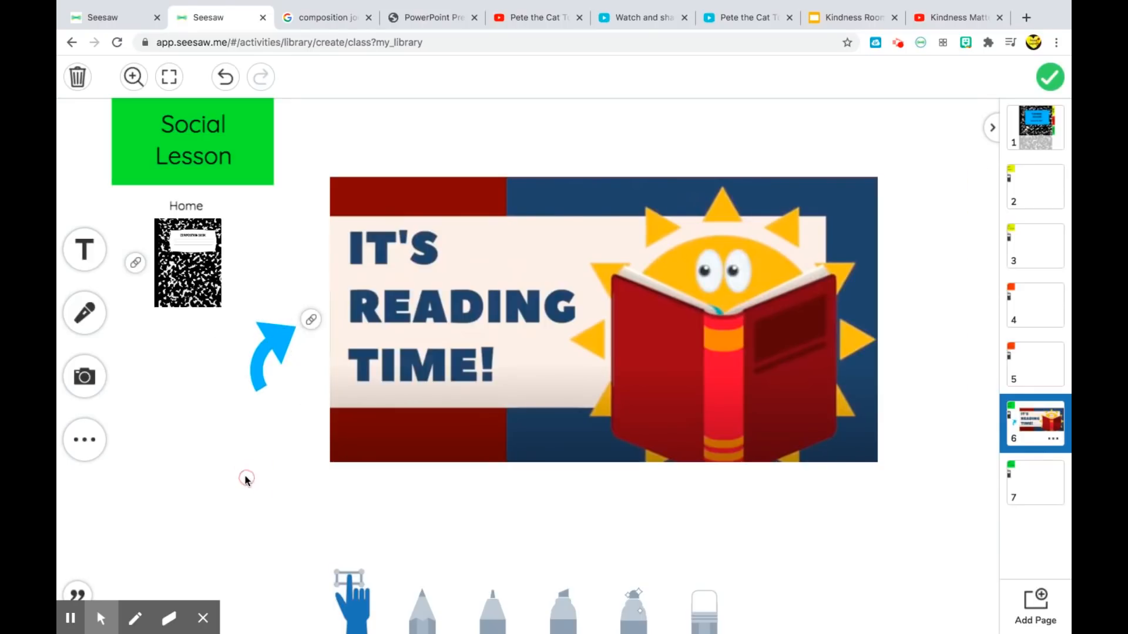
- Add a small two-line text reading "Click" and "Here" and place it directly below the blue arrow
left_click(85, 250)
type("Click")
key("Return")
type("Here")
left_click_drag(558, 285, 292, 453)
left_click_drag(329, 492, 238, 464)
left_click_drag(177, 420, 250, 415)
left_click(699, 134)
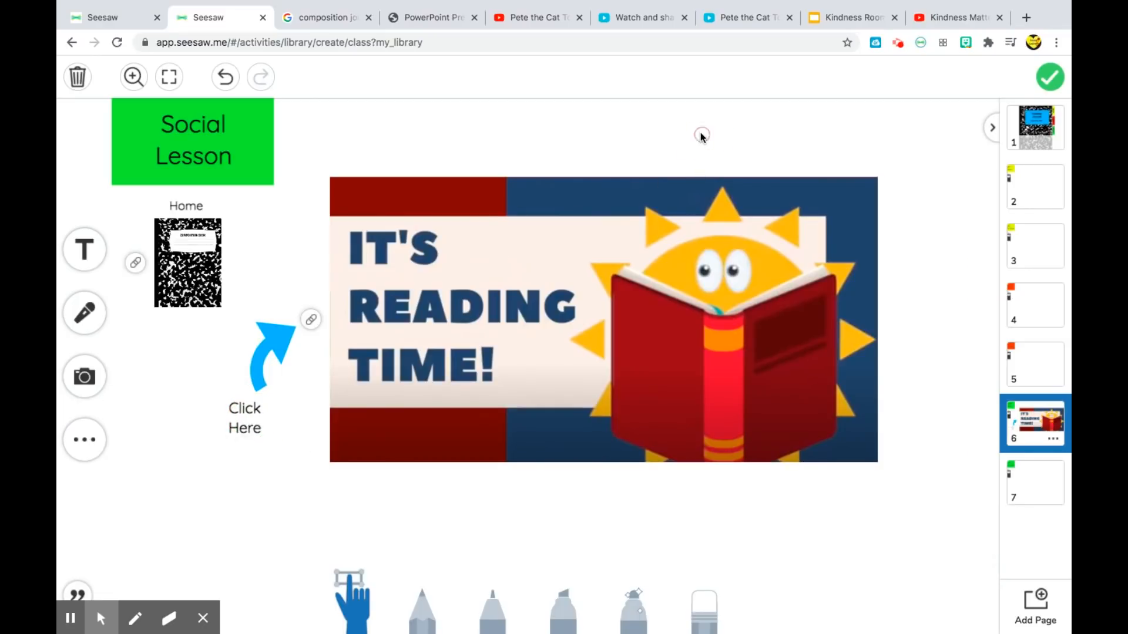
- Add a text instruction to the Social Lesson page that begins "Please click the link to watch"
left_click(81, 263)
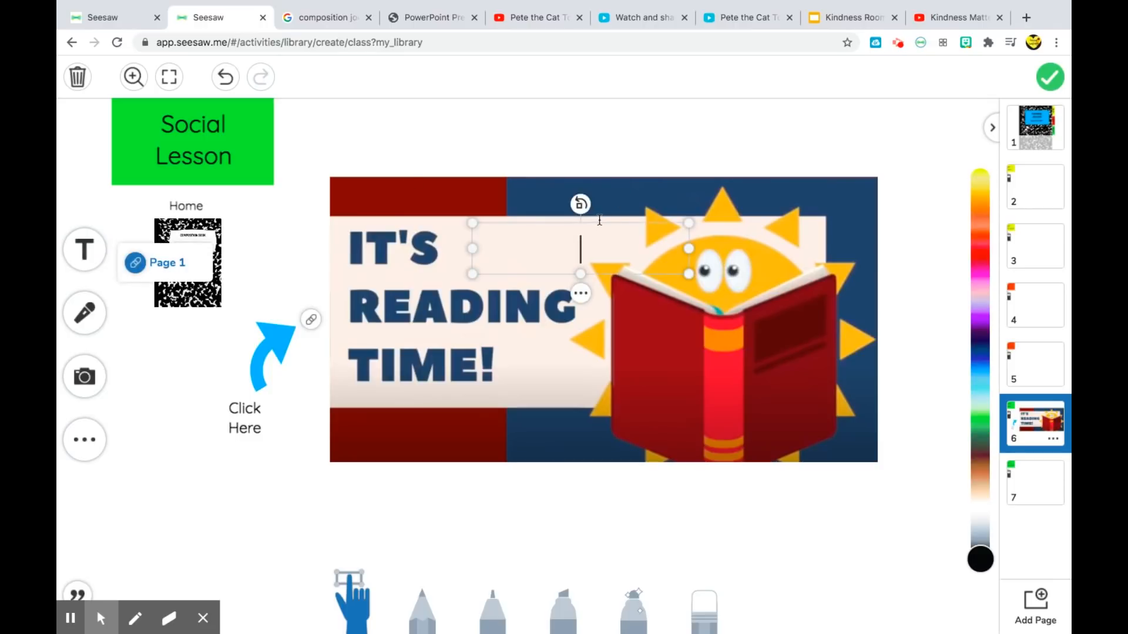
type("Please ")
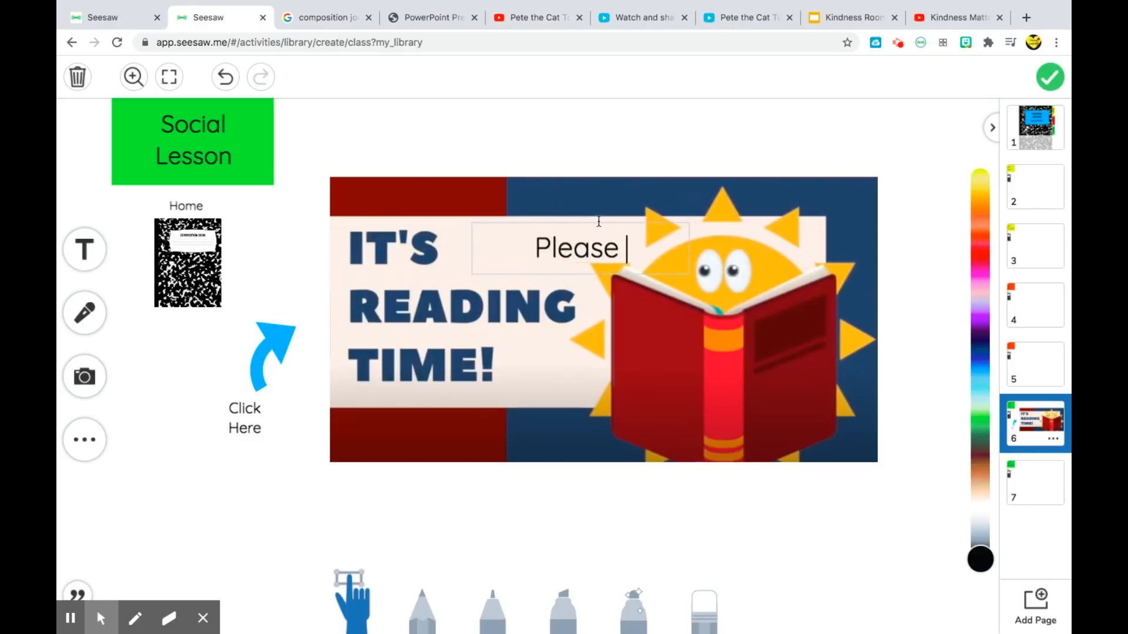
type("click")
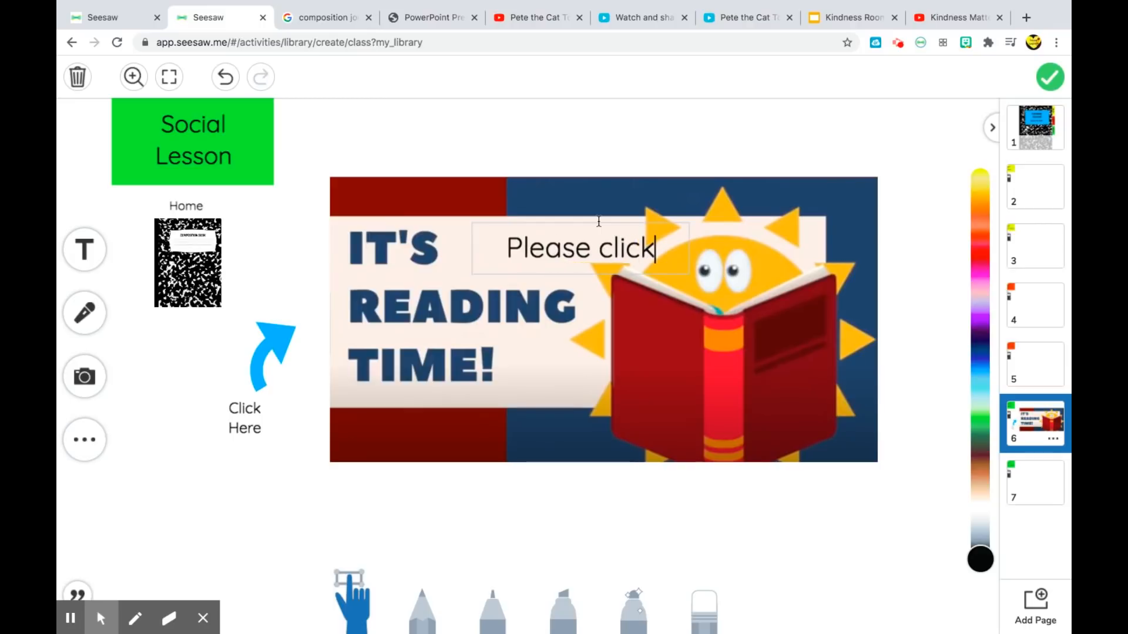
type(" the link to watch t")
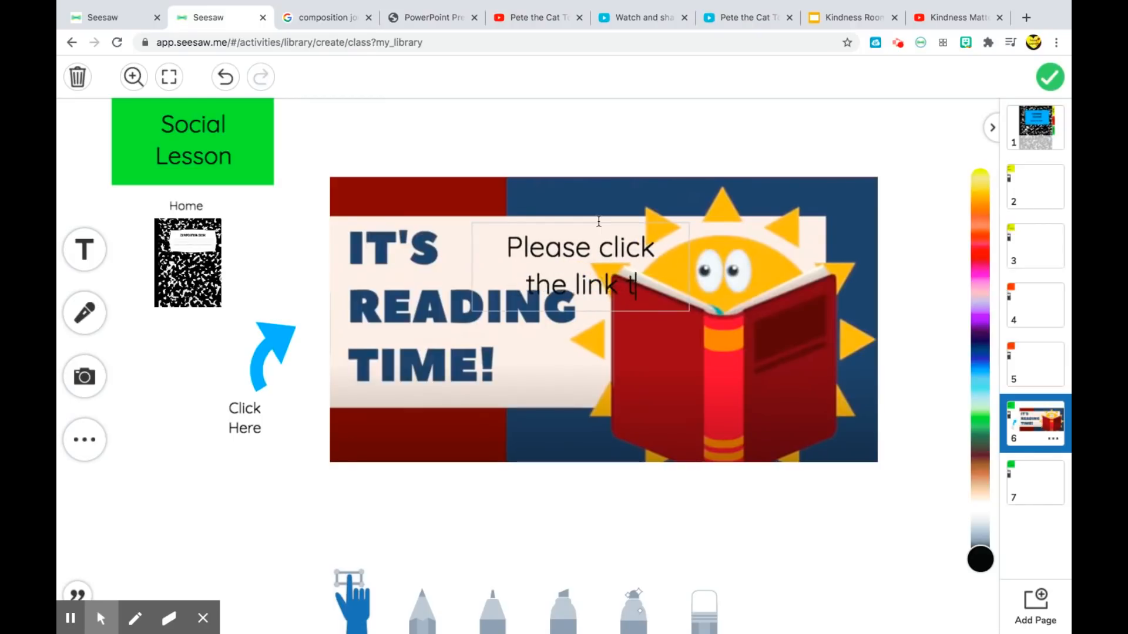
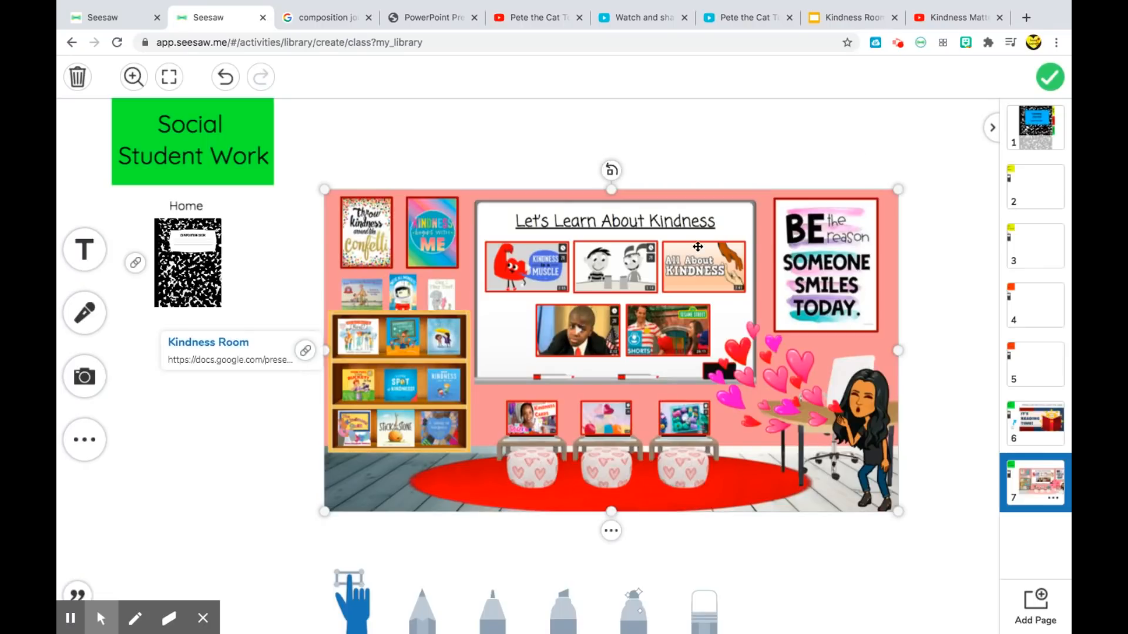
- Test the Kindness Room link on the Social Student Work page and close the presentation it opens
left_click(305, 350)
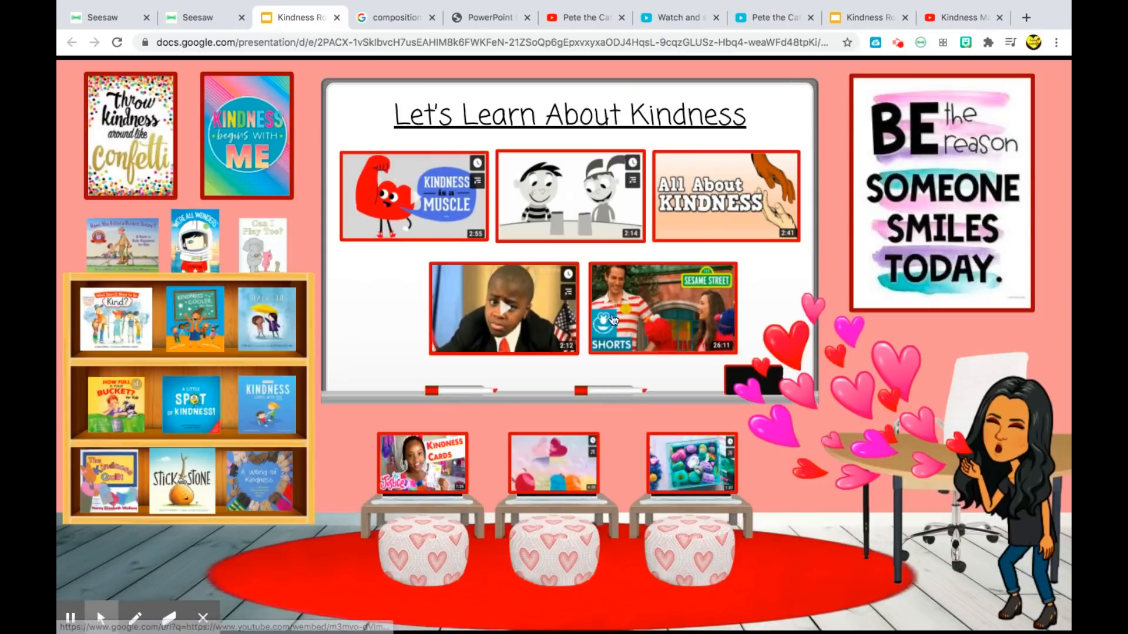
left_click(337, 17)
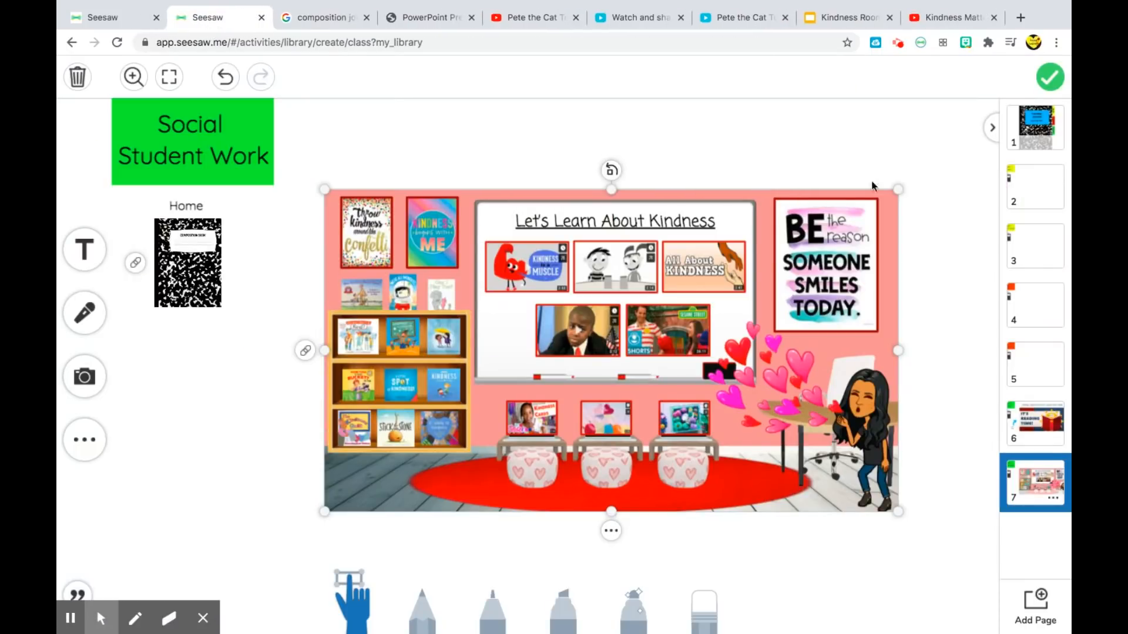
- On the E.L.A Lesson page, upload "Fundations Letter Drill.mp4" from the nested Lesson Videos folder on the Desktop and move the video higher on the page
left_click(1031, 376)
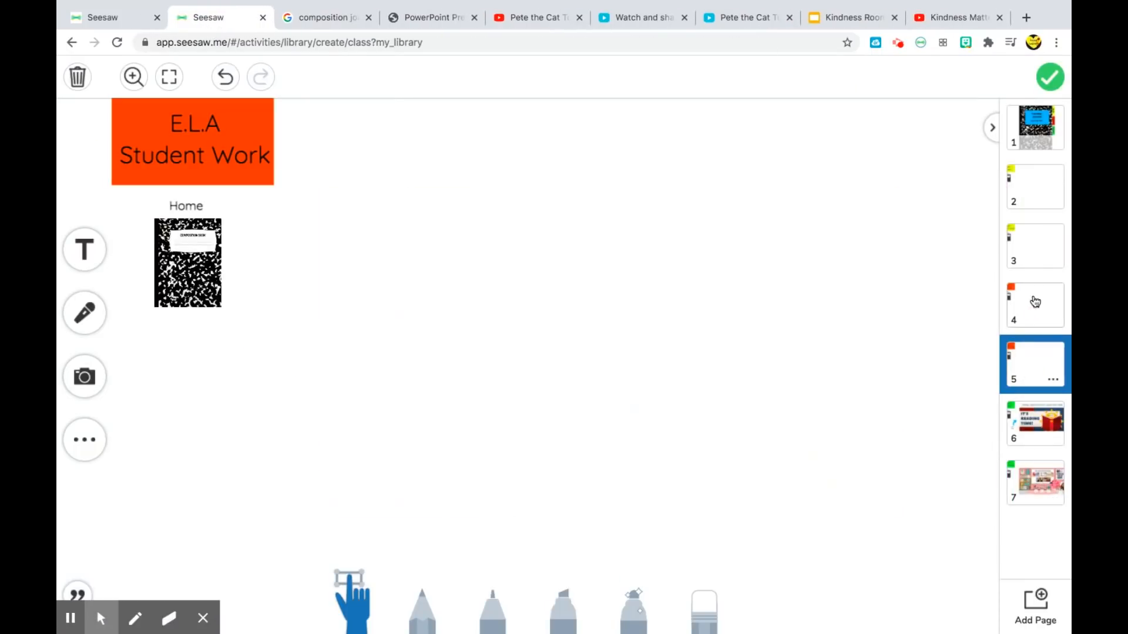
left_click(1032, 299)
left_click(1040, 244)
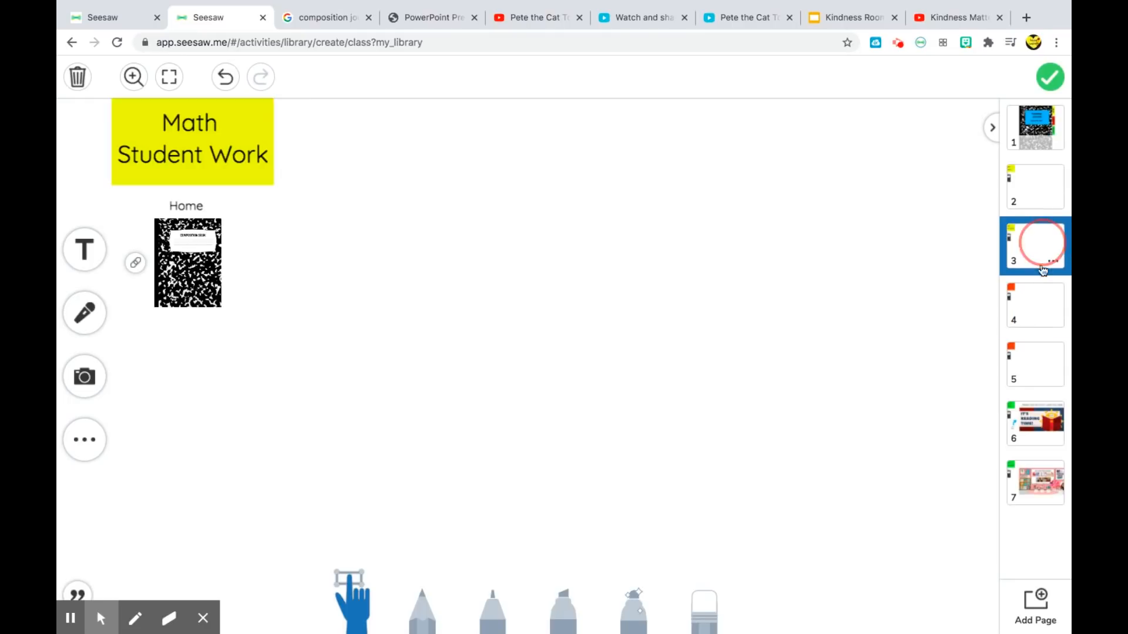
left_click(1040, 306)
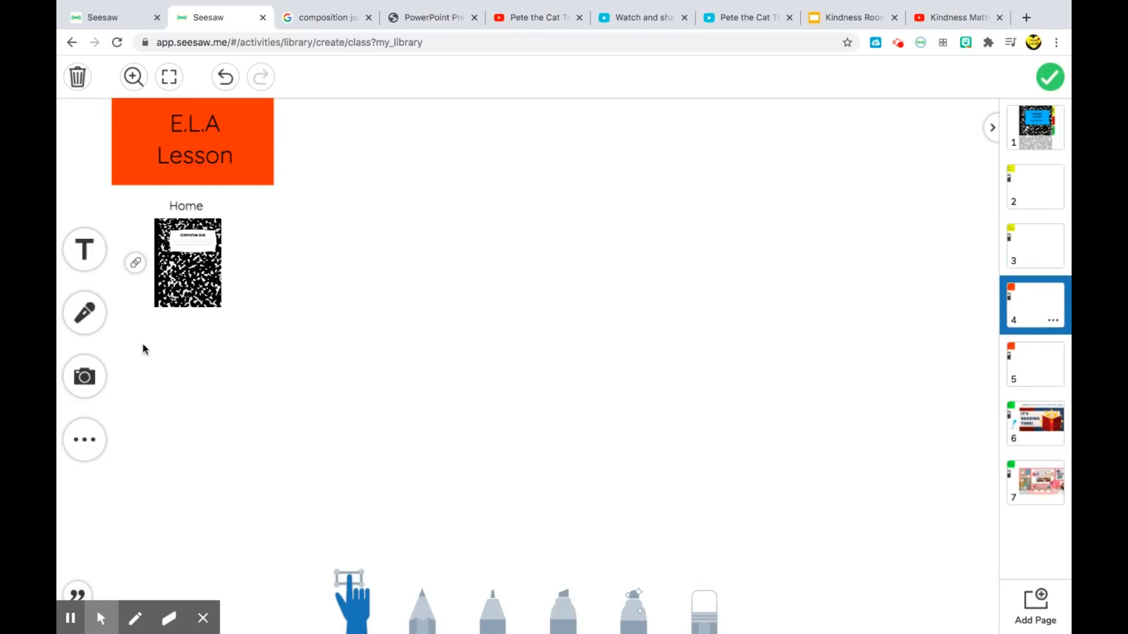
left_click(88, 385)
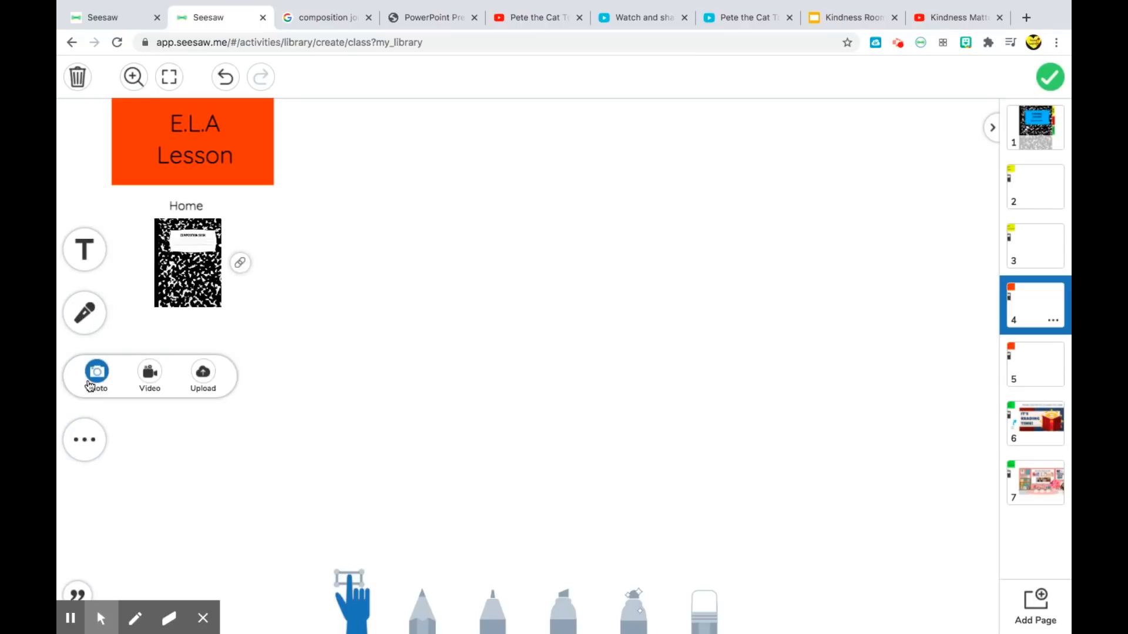
left_click(199, 377)
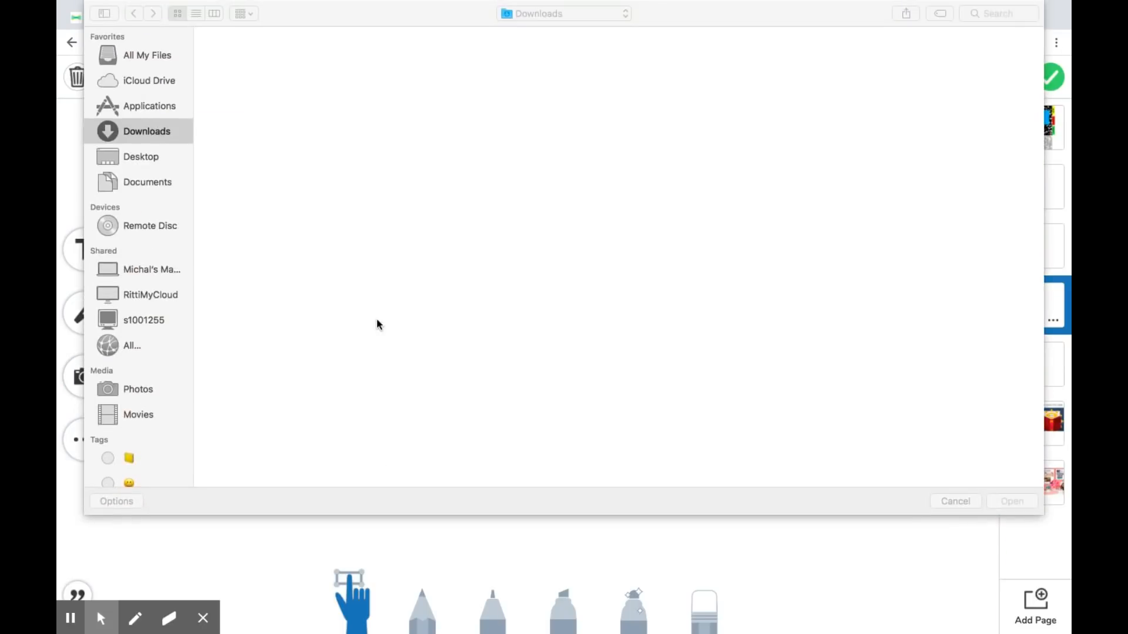
left_click(147, 154)
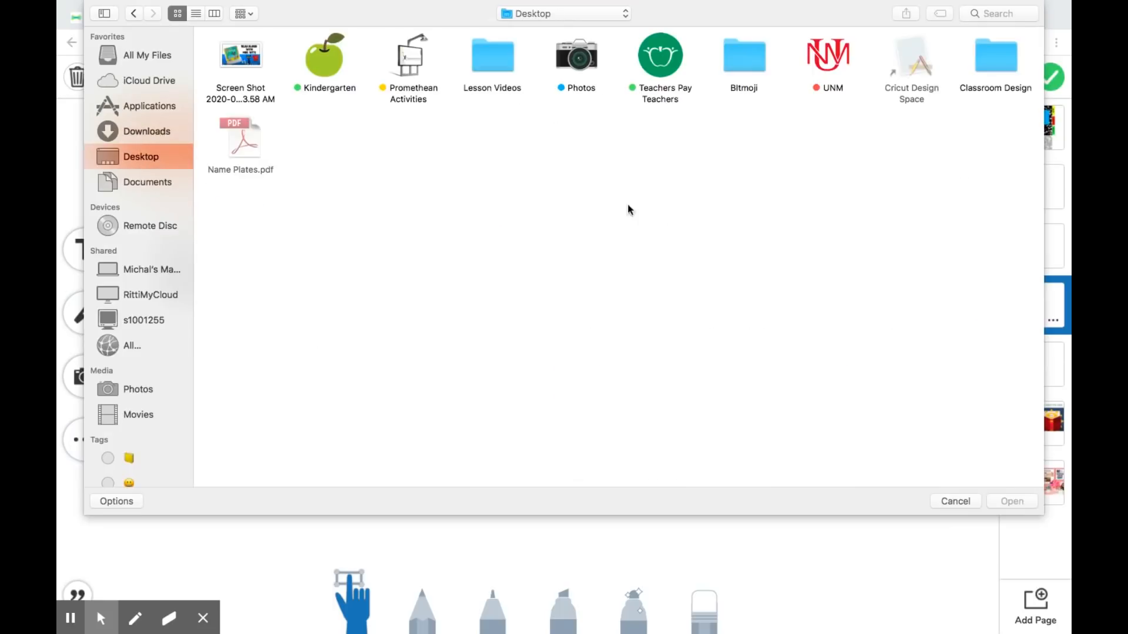
double_click(493, 54)
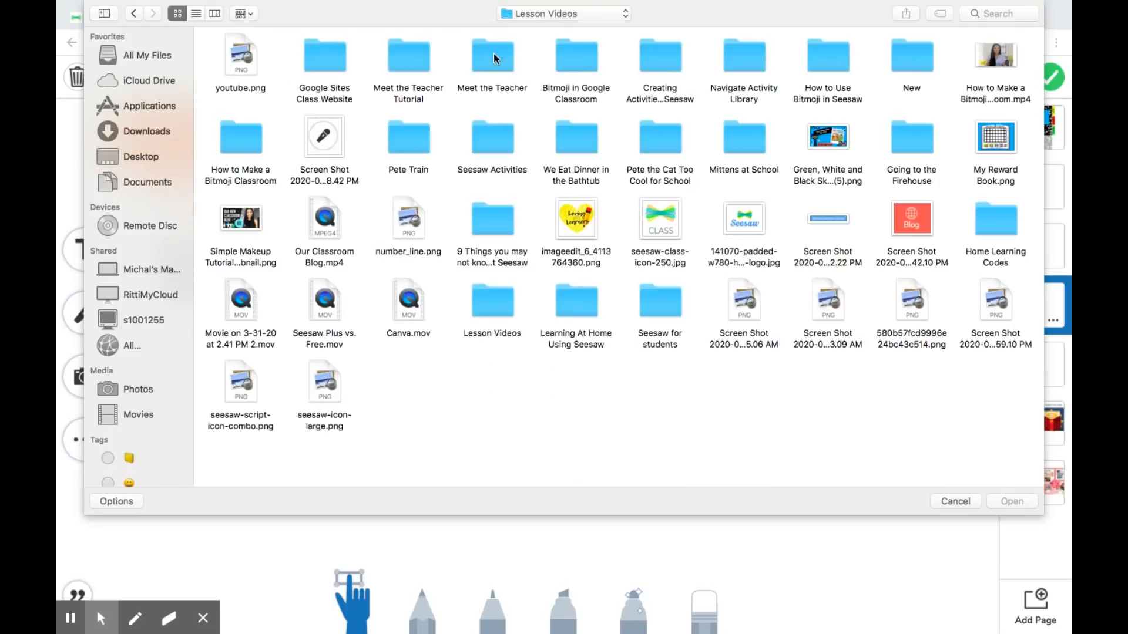
double_click(494, 299)
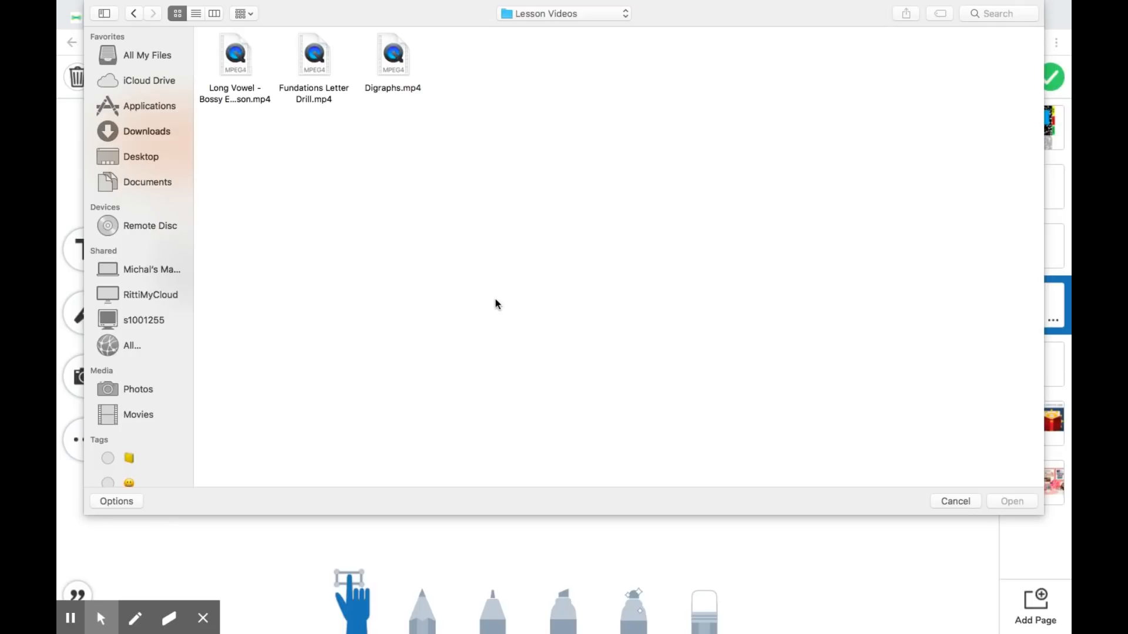
left_click(329, 49)
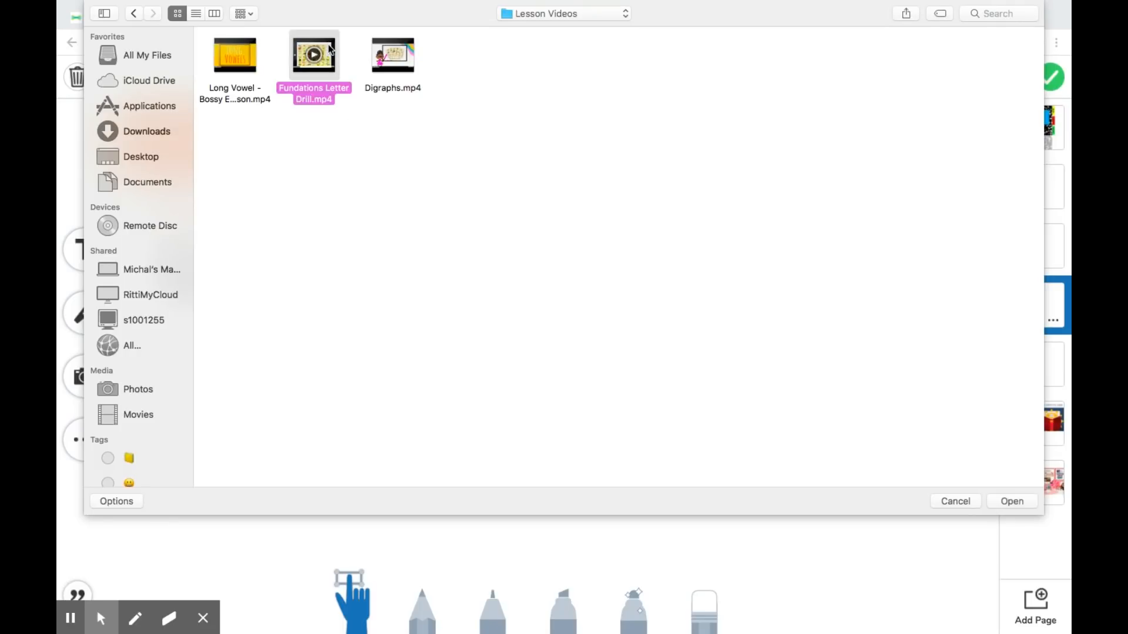
left_click(1012, 501)
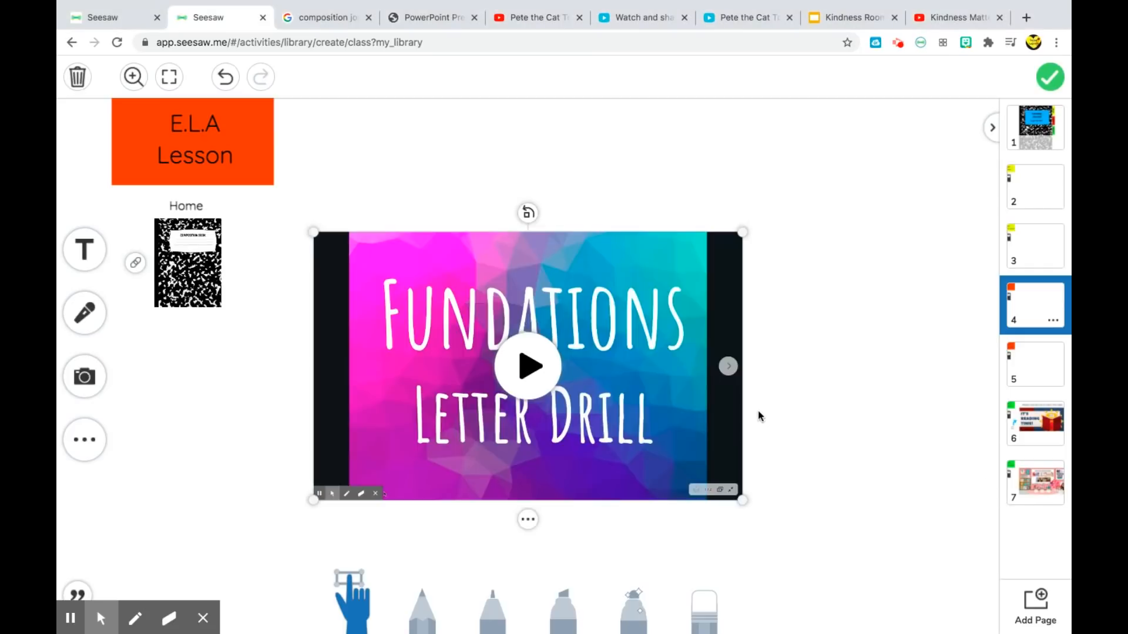
left_click_drag(656, 376, 711, 312)
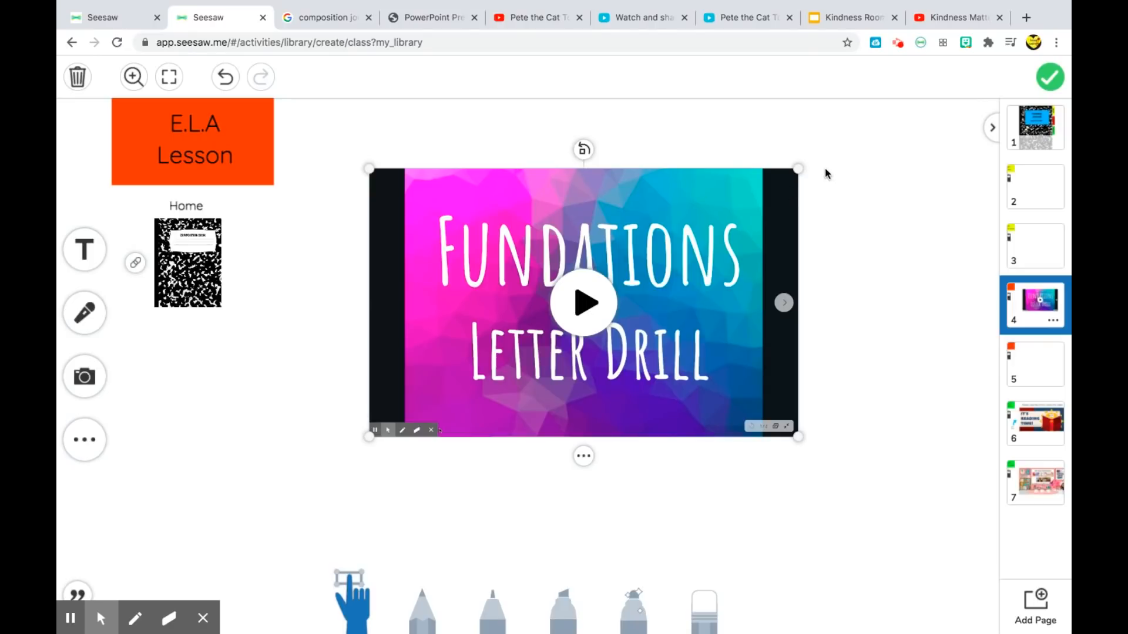
- Enlarge the Fundations Letter Drill video on the E.L.A Lesson page and reposition it in the middle of the page
left_click_drag(798, 437, 825, 453)
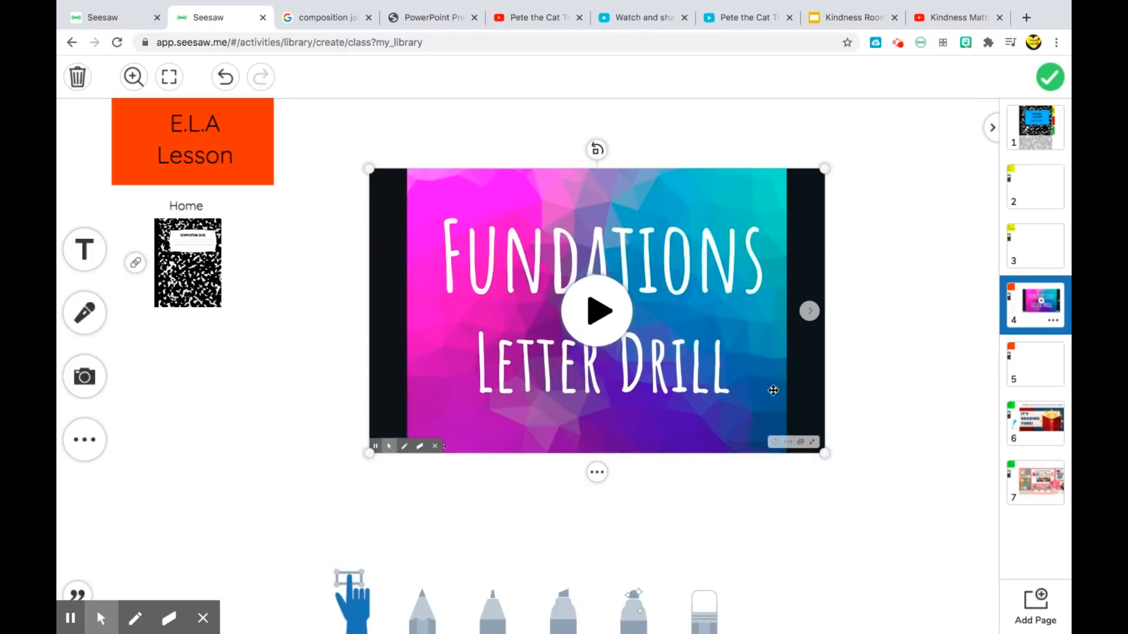
left_click_drag(773, 390, 761, 401)
left_click(934, 317)
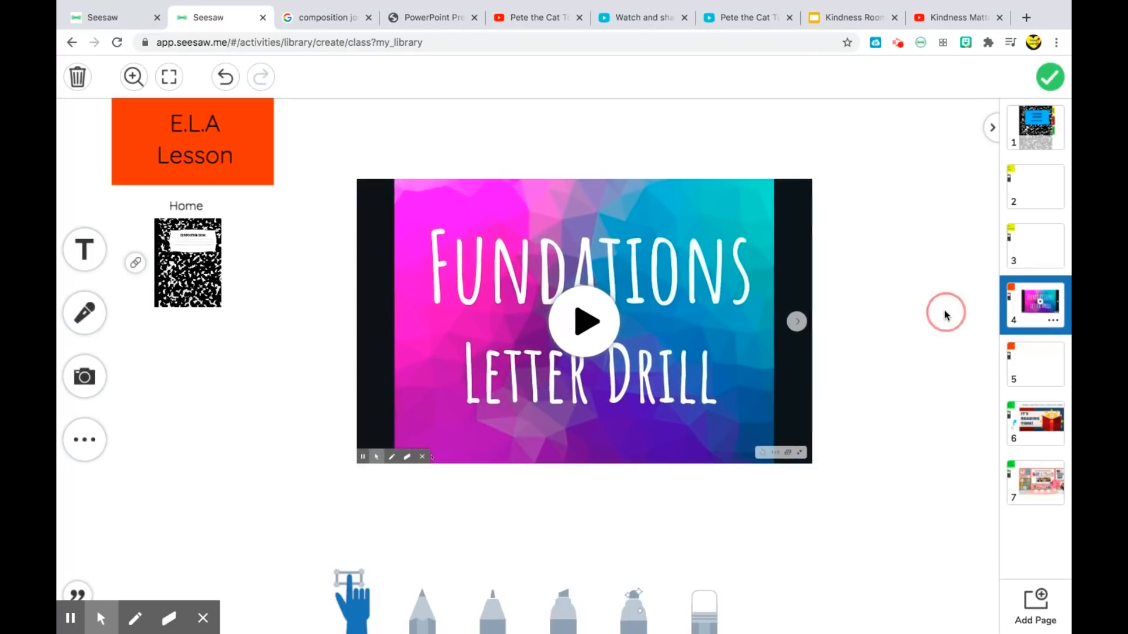
- Open the E.L.A Student Work page, then switch to matchingletters.pdf at the uppercase letter tracing worksheet
left_click(1041, 370)
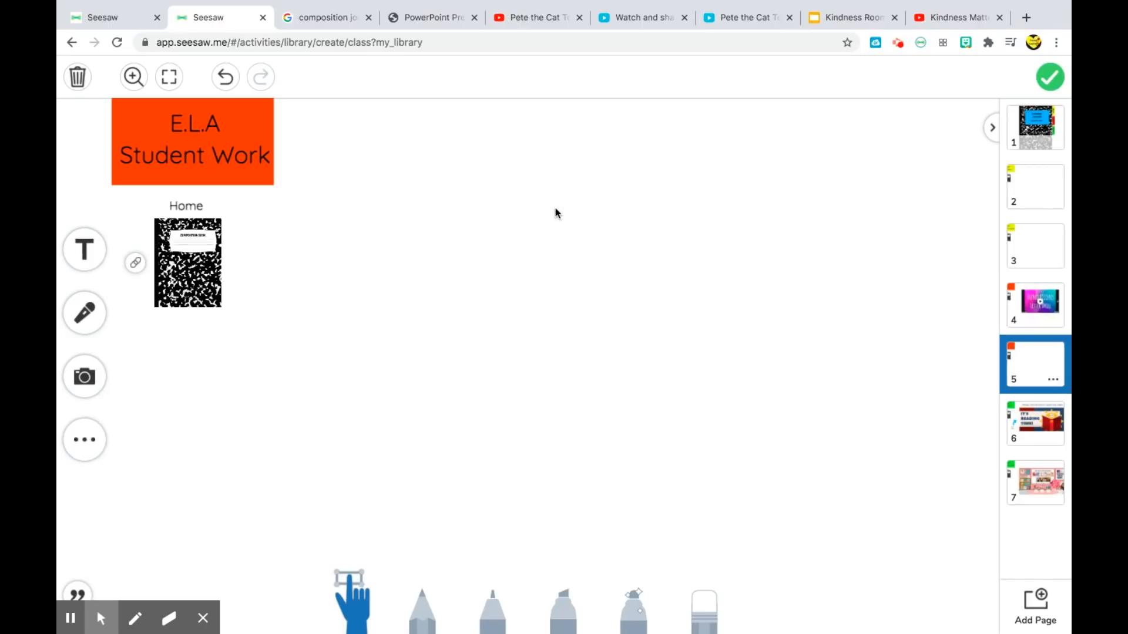
left_click(439, 18)
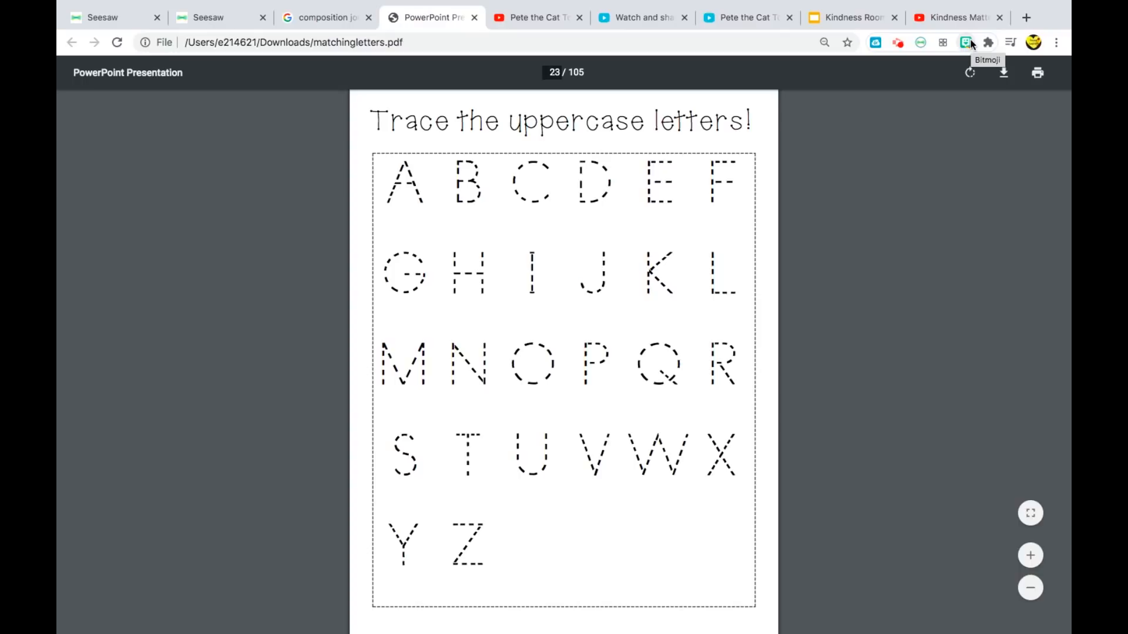
- Try to capture a selected area of the tracing worksheet with the Seesaw browser extension
left_click(921, 42)
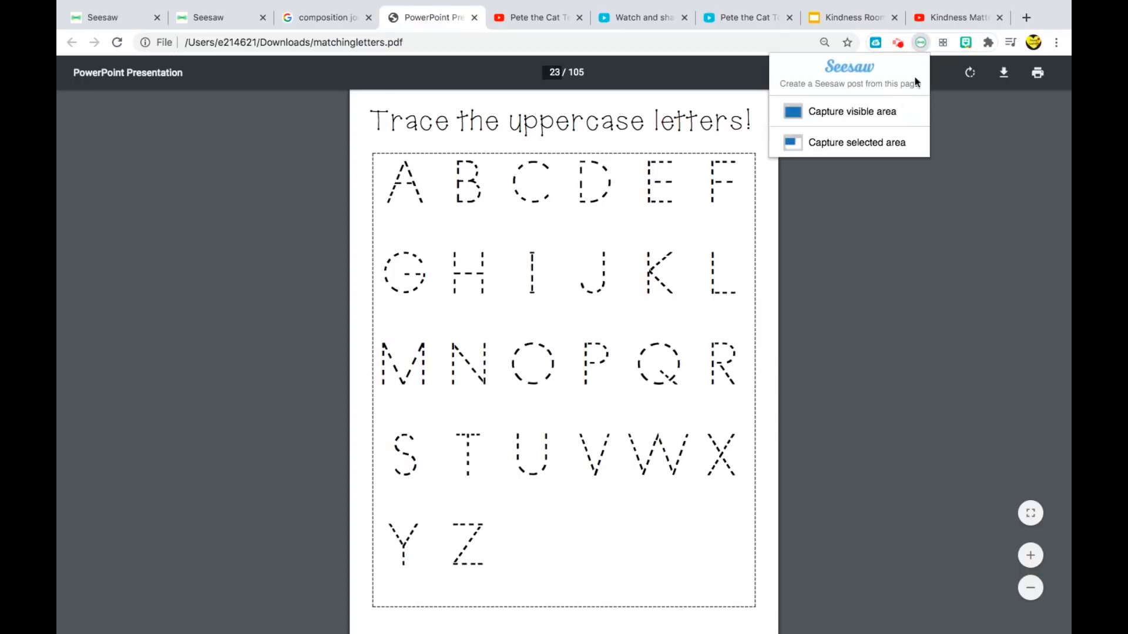
left_click(879, 147)
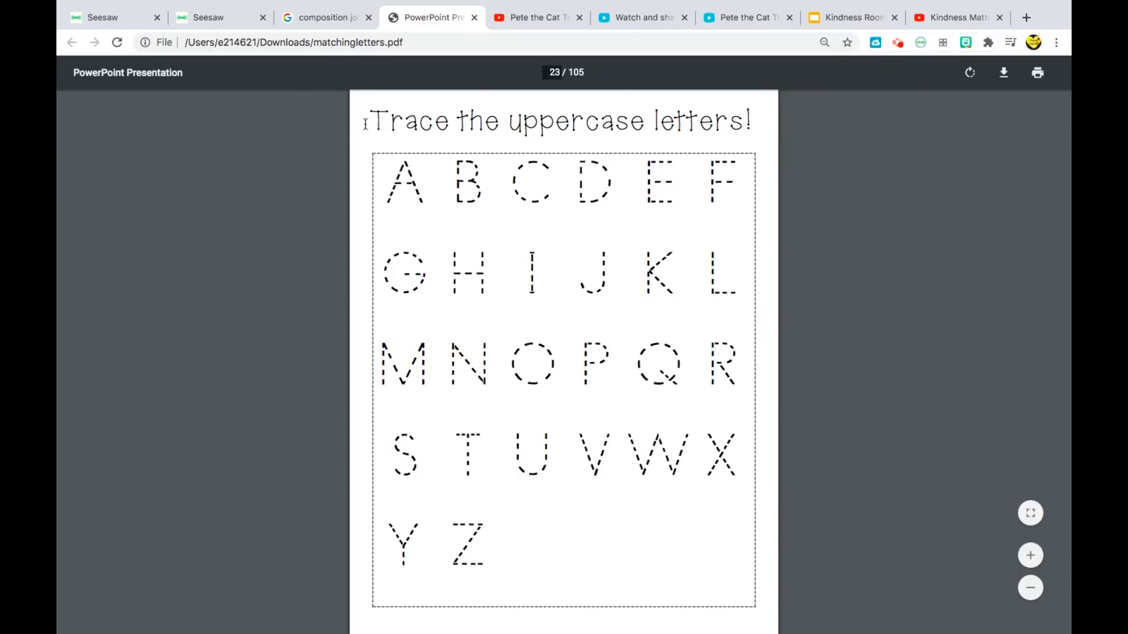
left_click(920, 42)
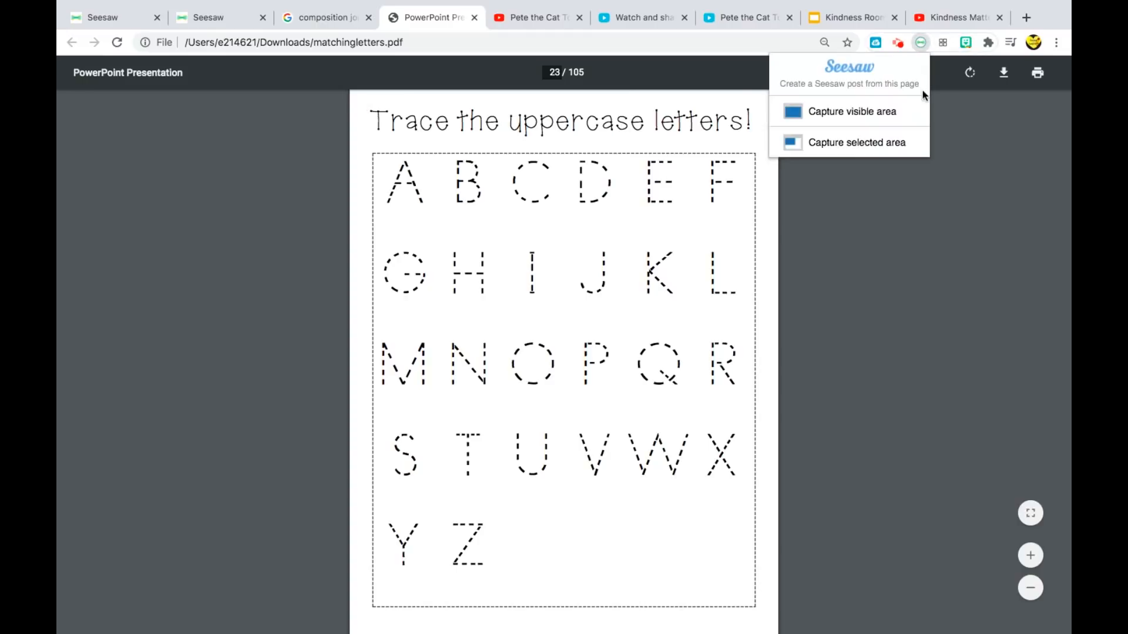
left_click(895, 143)
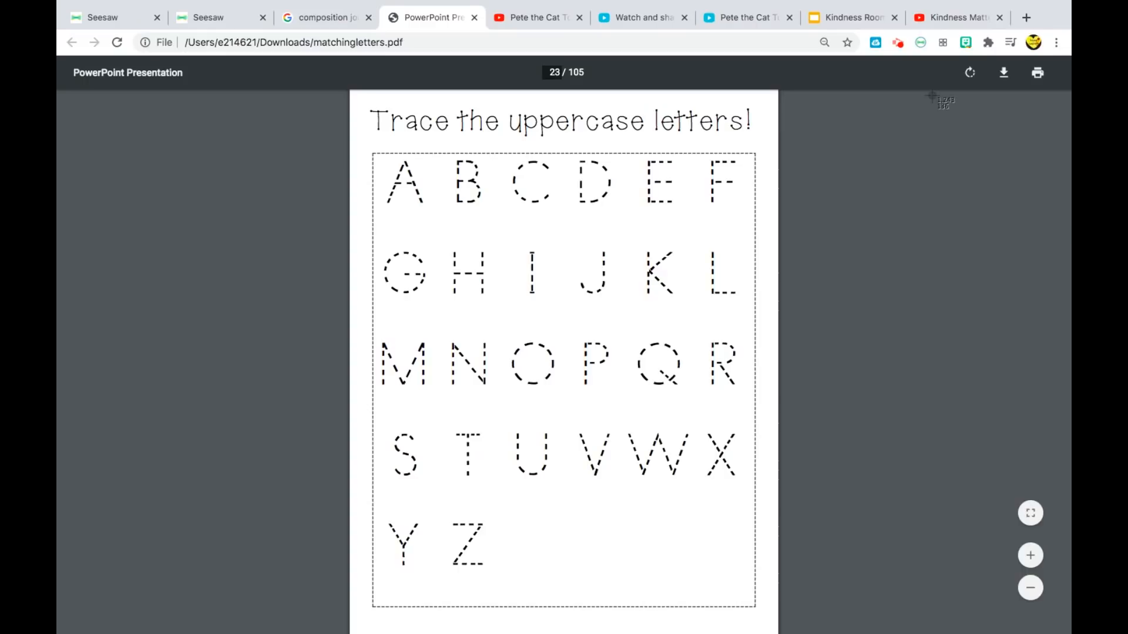
- Take a screenshot of the "Trace the uppercase letters!" worksheet area and return to the Seesaw activity
mouse_move(361, 104)
left_mouse_down()
mouse_move(700, 478)
mouse_move(766, 624)
left_mouse_up()
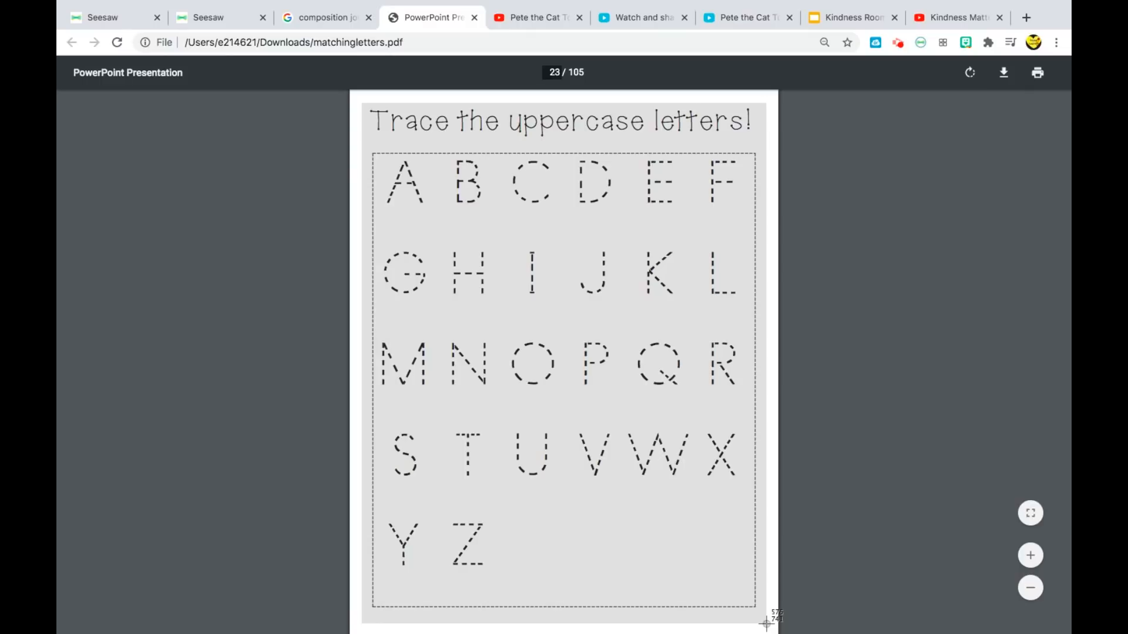
left_click_drag(766, 624, 767, 626)
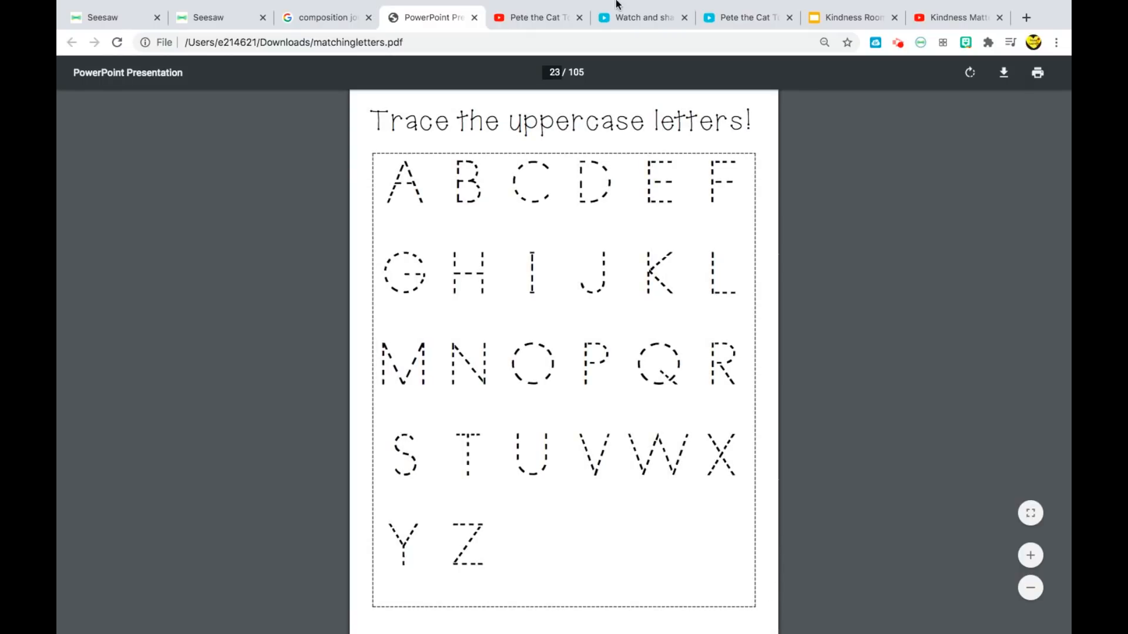
left_click(232, 23)
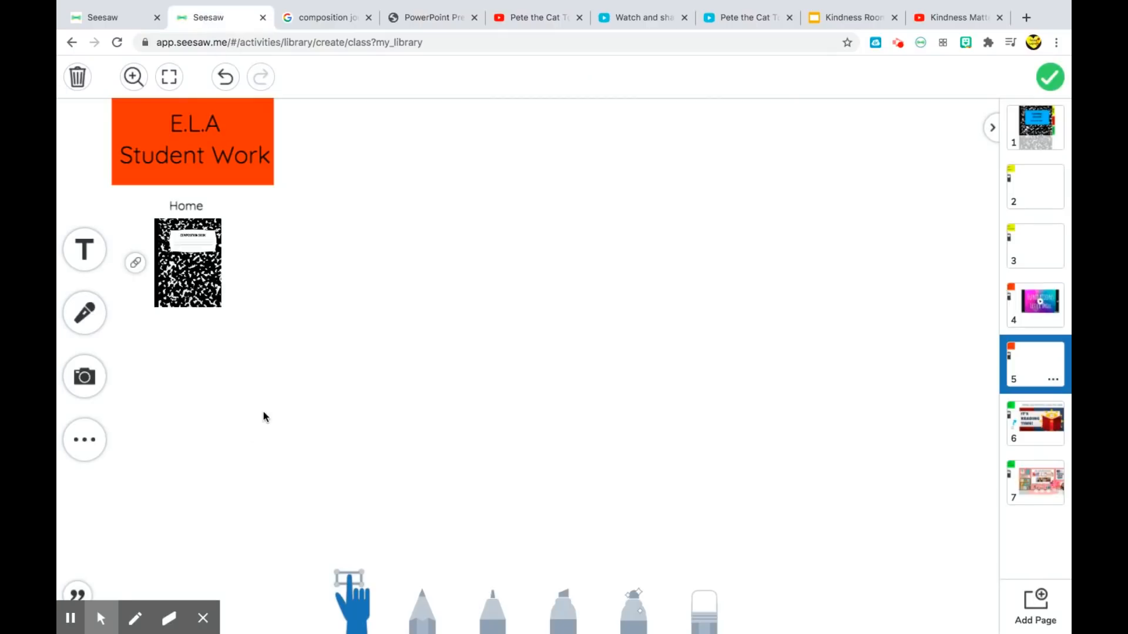
- Upload the tracing worksheet screenshot from the Desktop to the E.L.A Student Work page
left_click(270, 467)
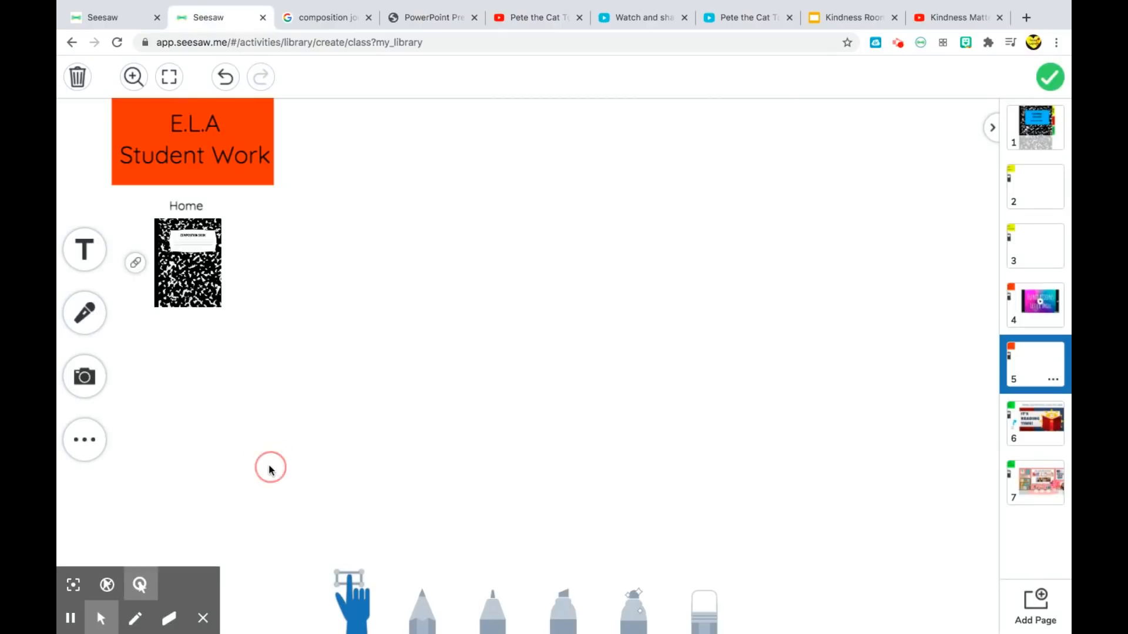
left_click(87, 380)
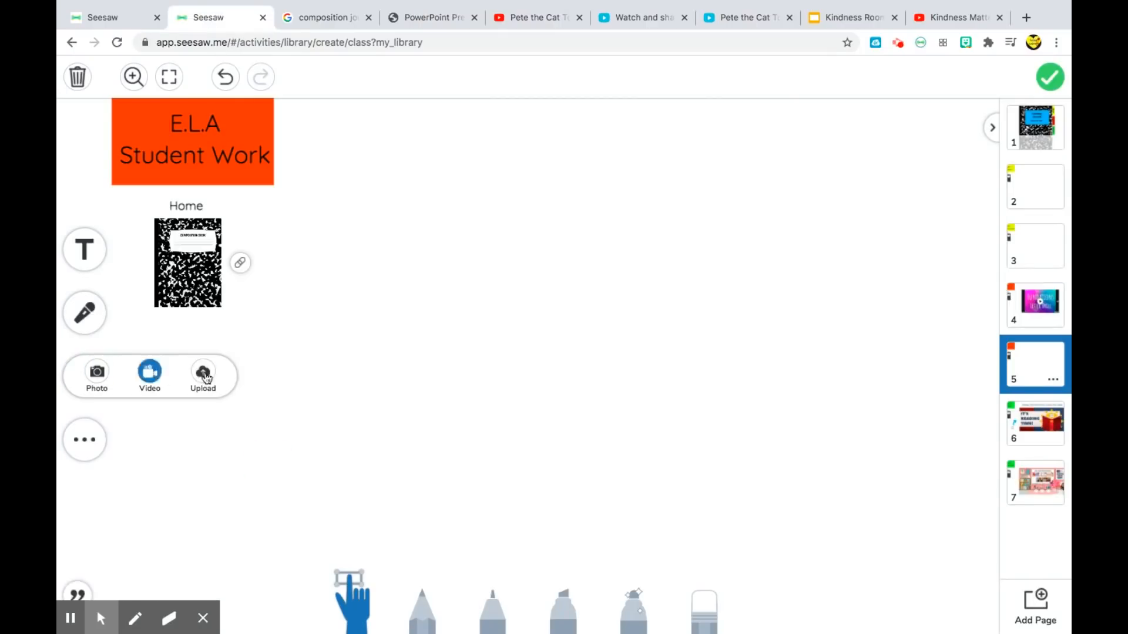
left_click(201, 371)
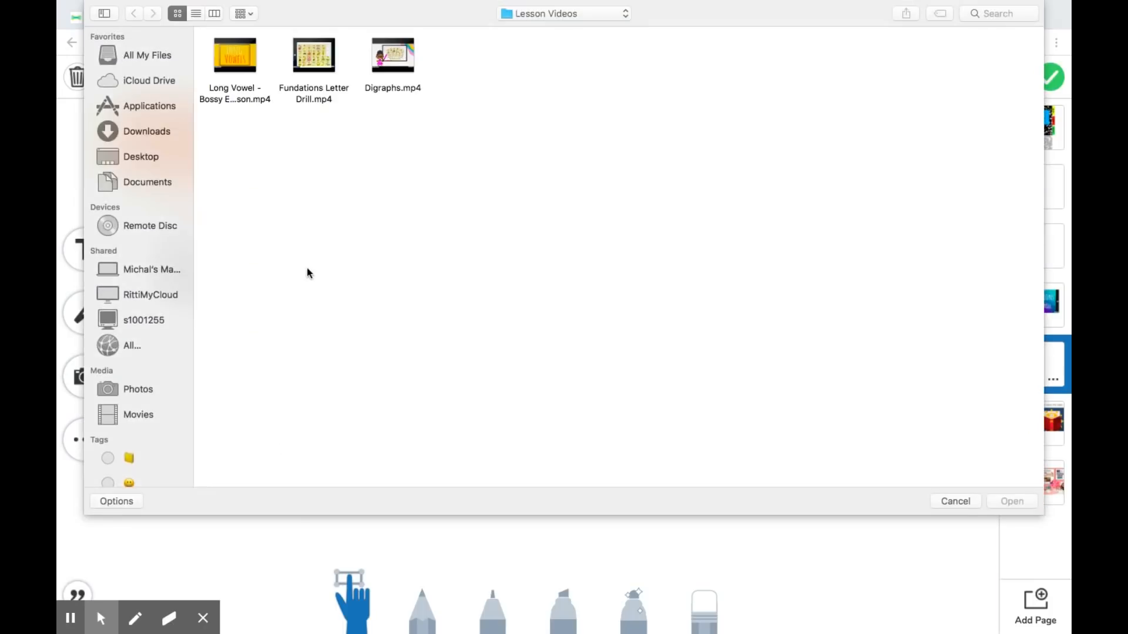
left_click(151, 157)
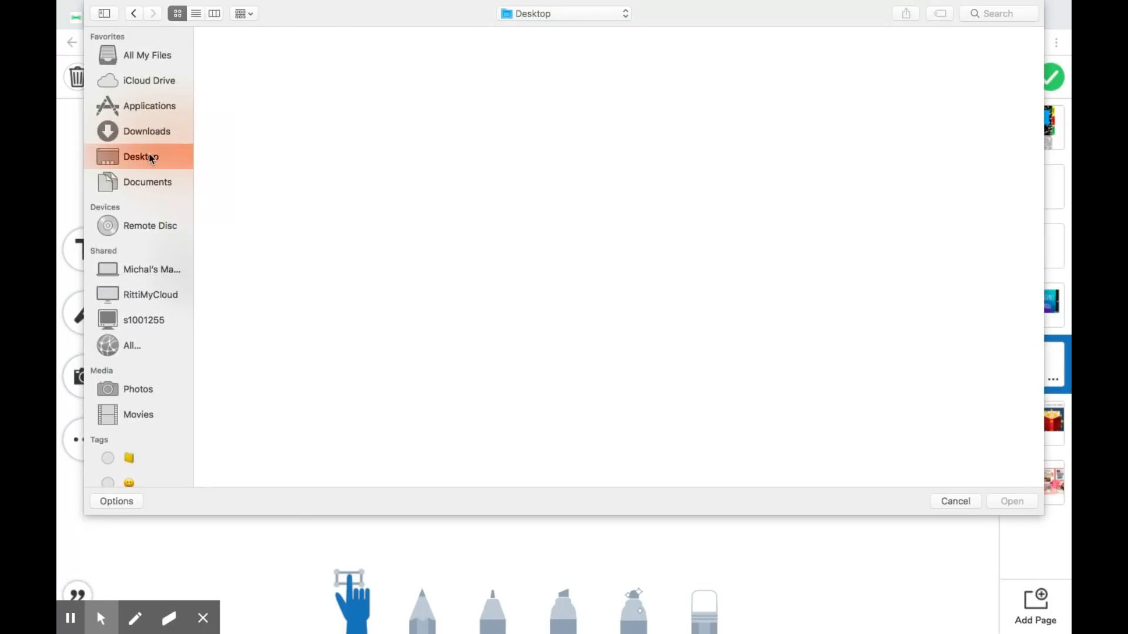
left_click(234, 58)
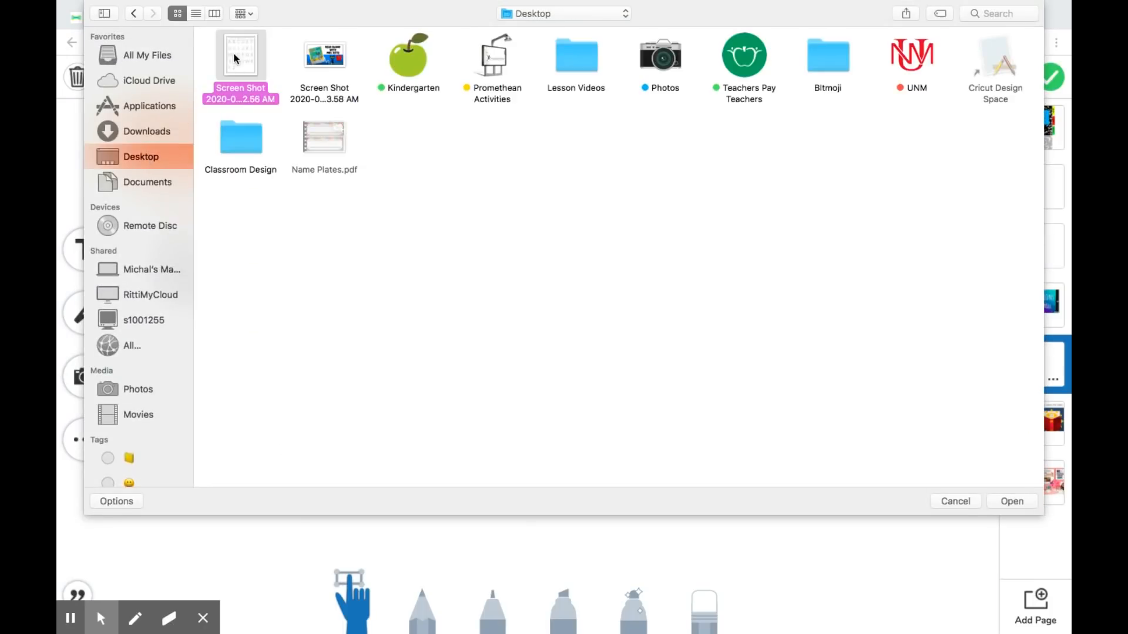
left_click(1016, 505)
- Move and enlarge the tracing worksheet so it fills the height of the page, and lock it in place
mouse_move(575, 377)
left_mouse_down()
mouse_move(632, 268)
mouse_move(609, 322)
left_mouse_up()
left_click_drag(617, 376, 793, 548)
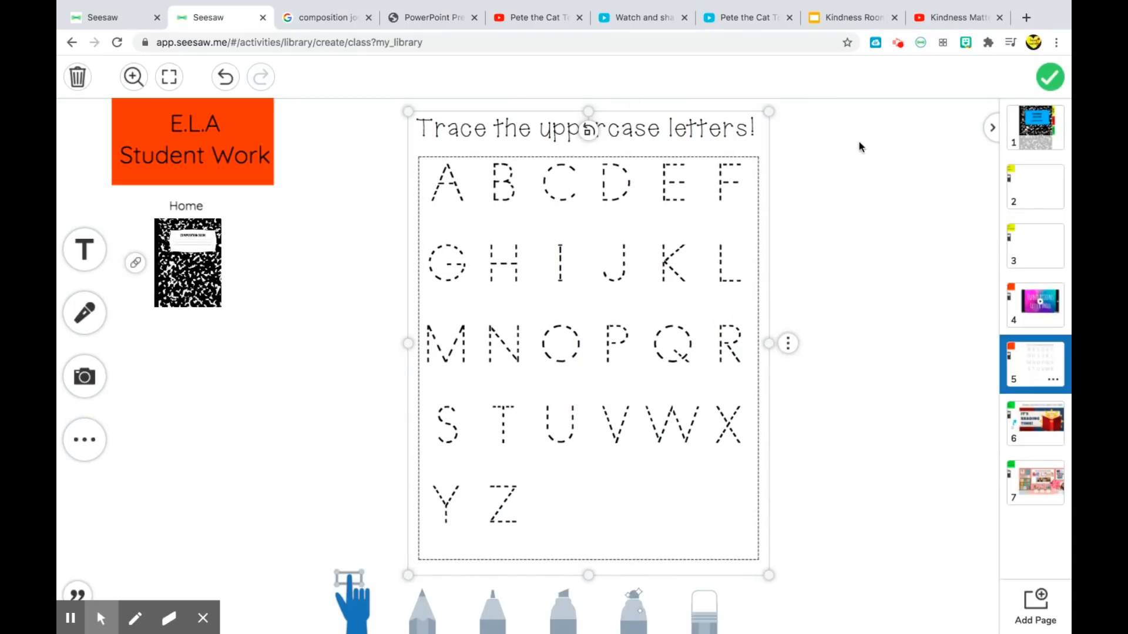
left_click(925, 458)
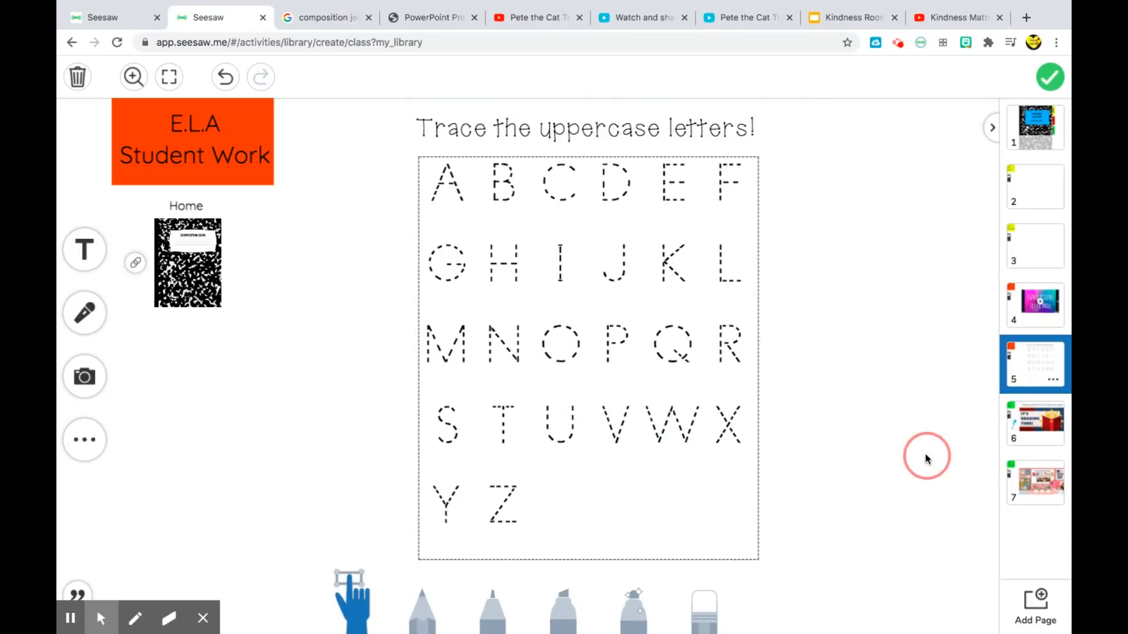
left_click(503, 336)
left_click(788, 344)
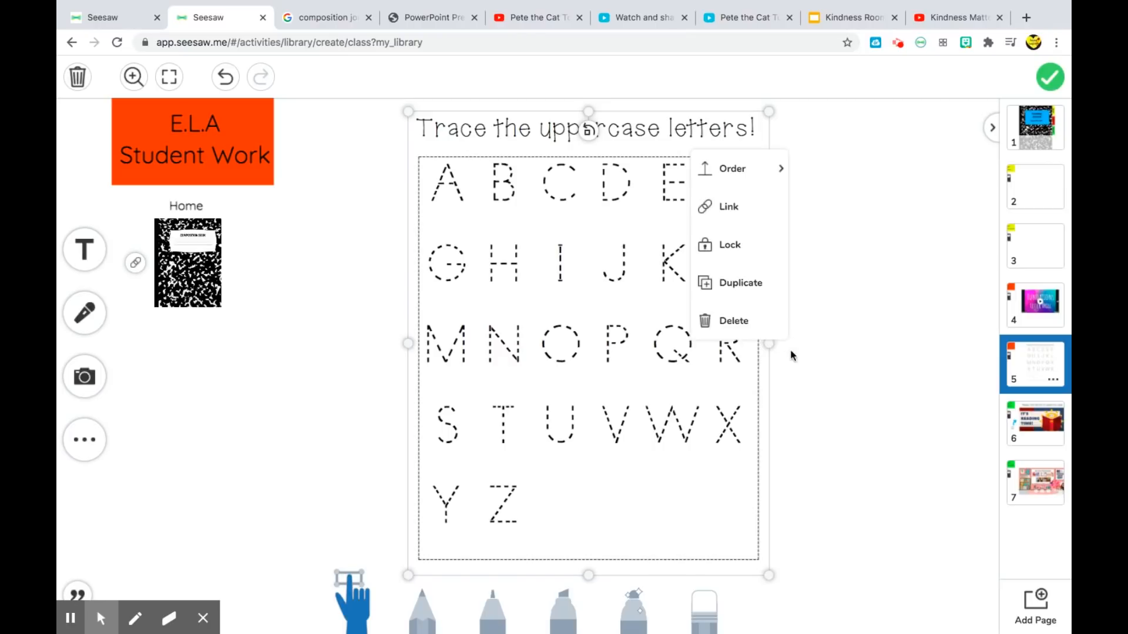
left_click(760, 253)
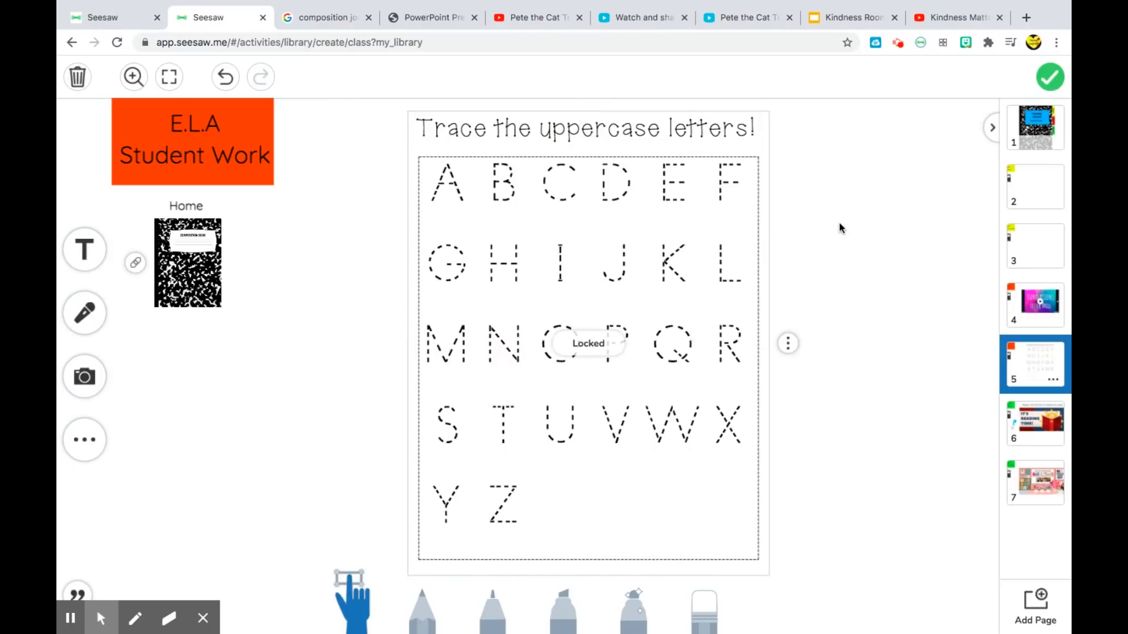
- On the Math Lesson page, record a webcam video of about 7 seconds and move it higher on the page
left_click(1034, 187)
left_click(1052, 252)
left_click(1041, 179)
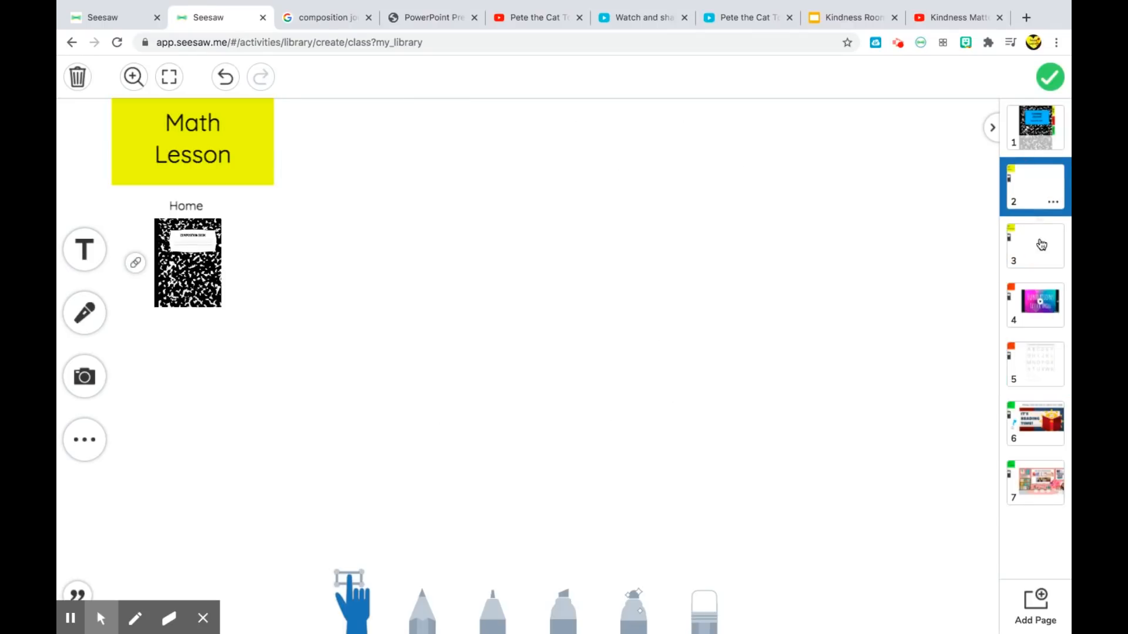
left_click(1042, 252)
left_click(1035, 173)
left_click(84, 379)
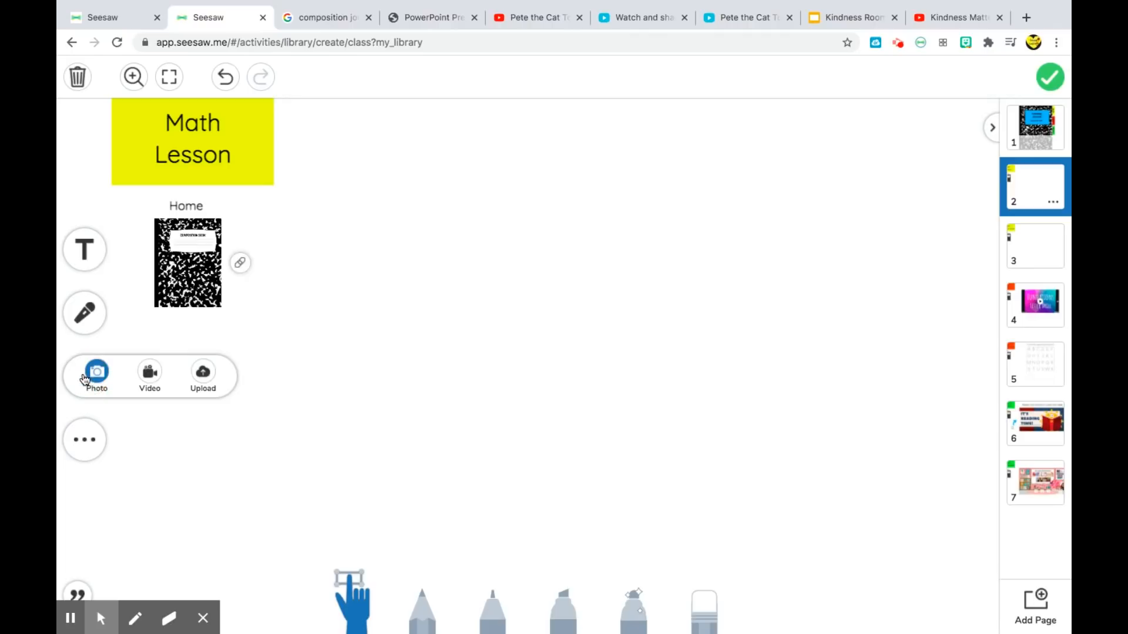
left_click(151, 372)
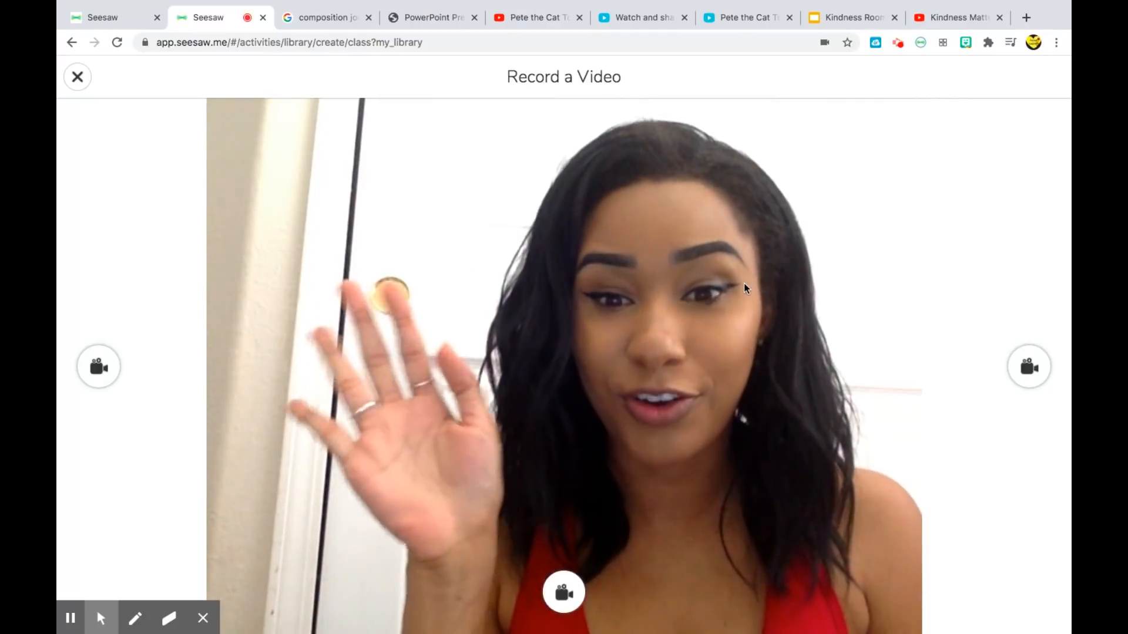
left_click(564, 592)
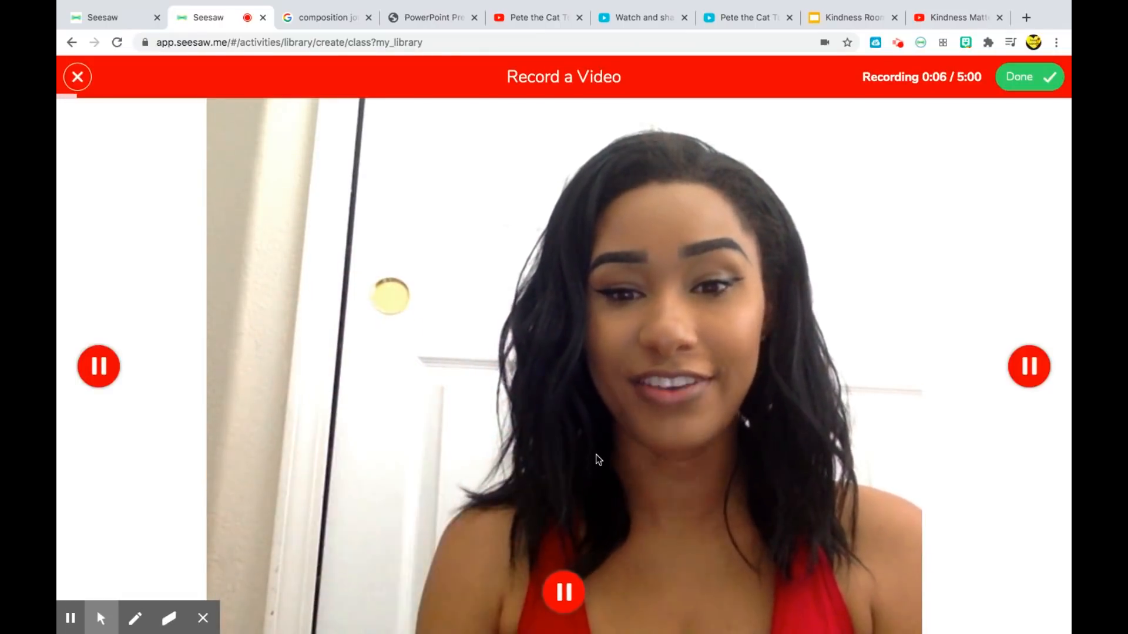
left_click(575, 579)
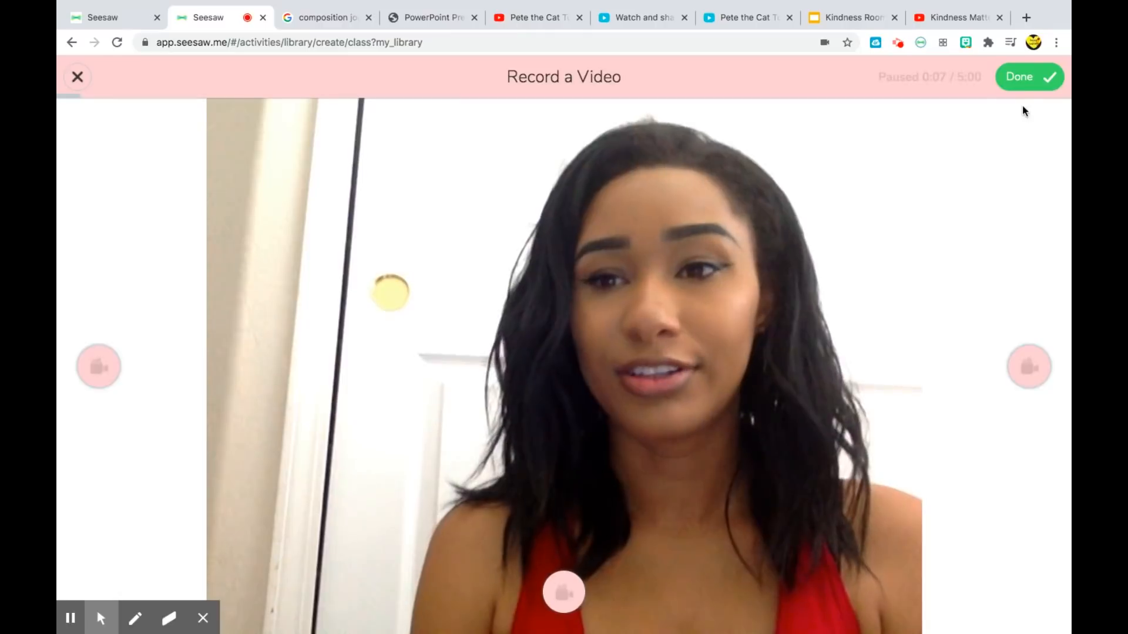
left_click(1026, 76)
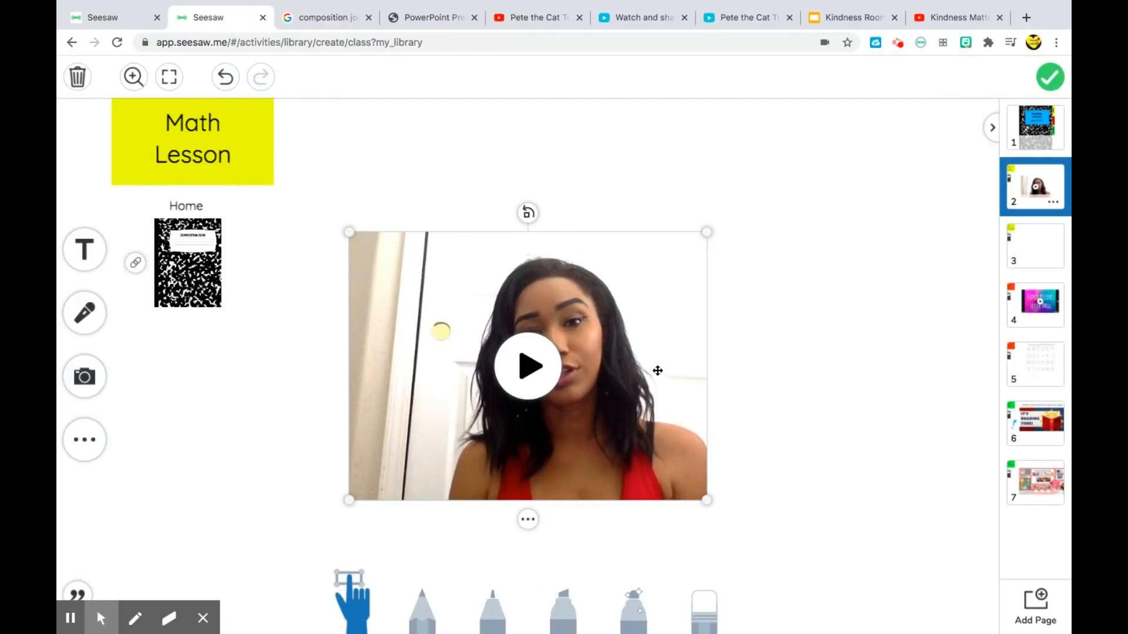
left_click_drag(657, 371, 666, 314)
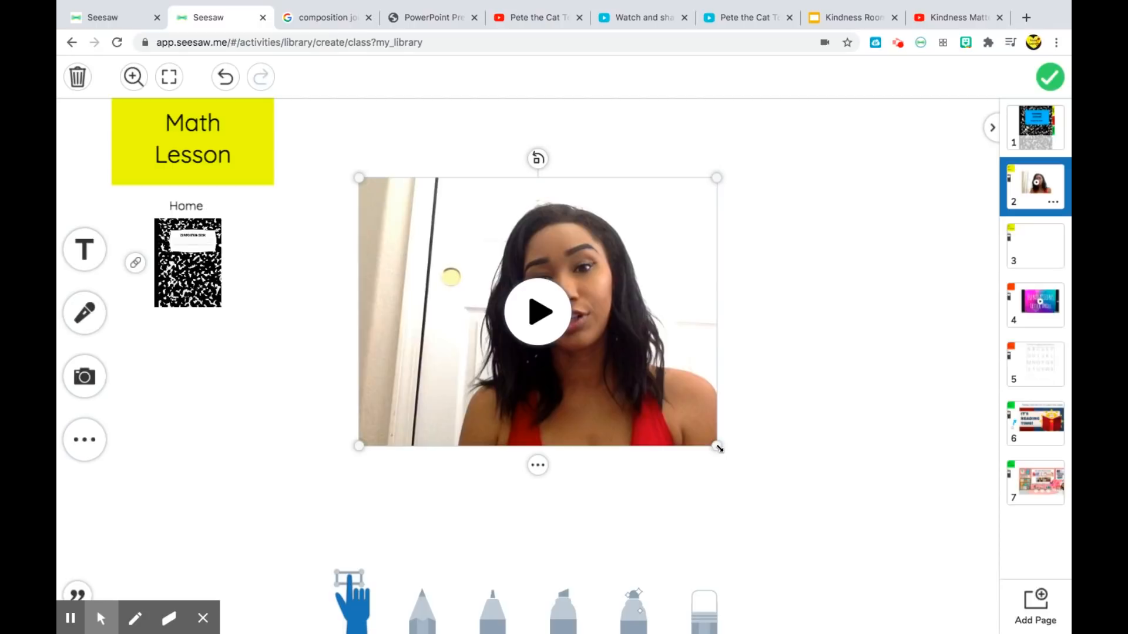
left_click_drag(657, 331, 672, 328)
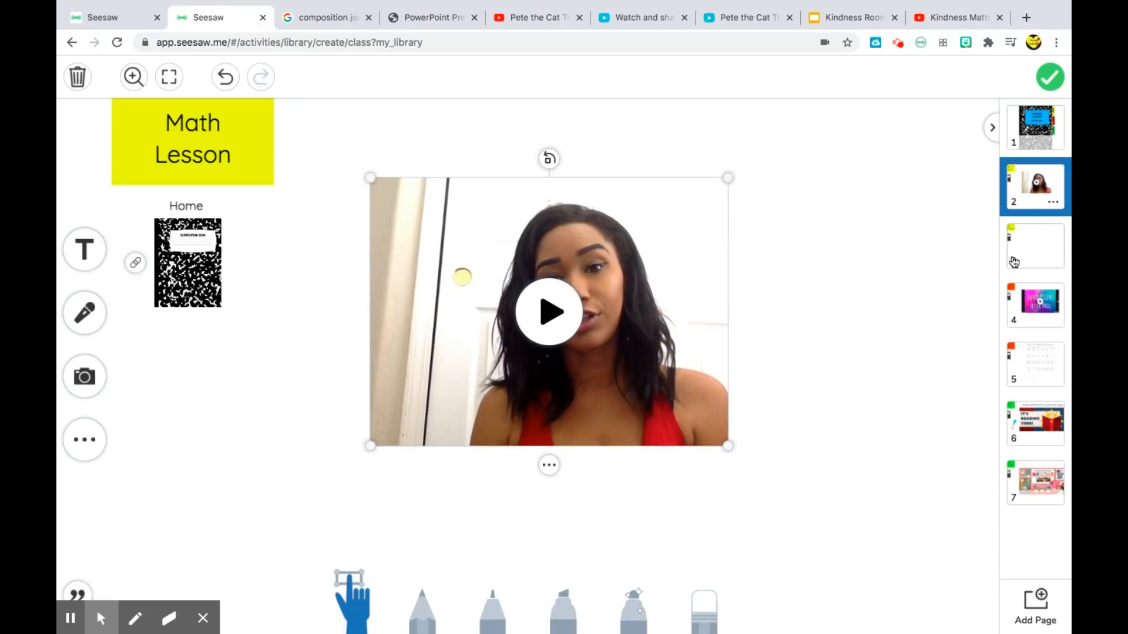
- Add a text label reading "1 2 3 4 5" to the Math Student Work page
left_click(1035, 250)
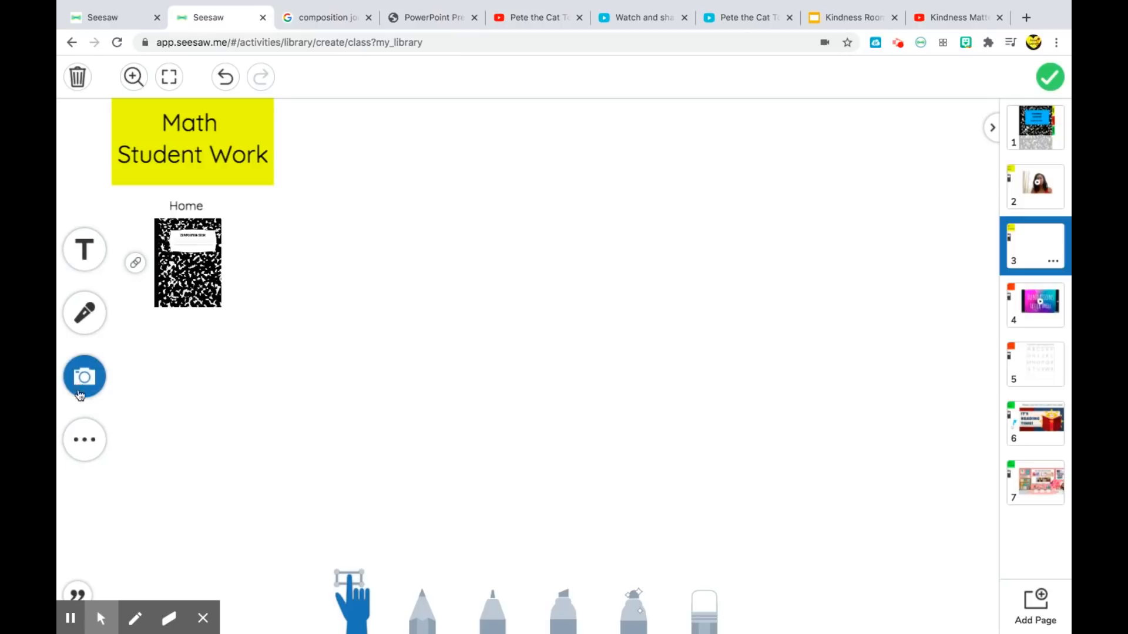
left_click(85, 249)
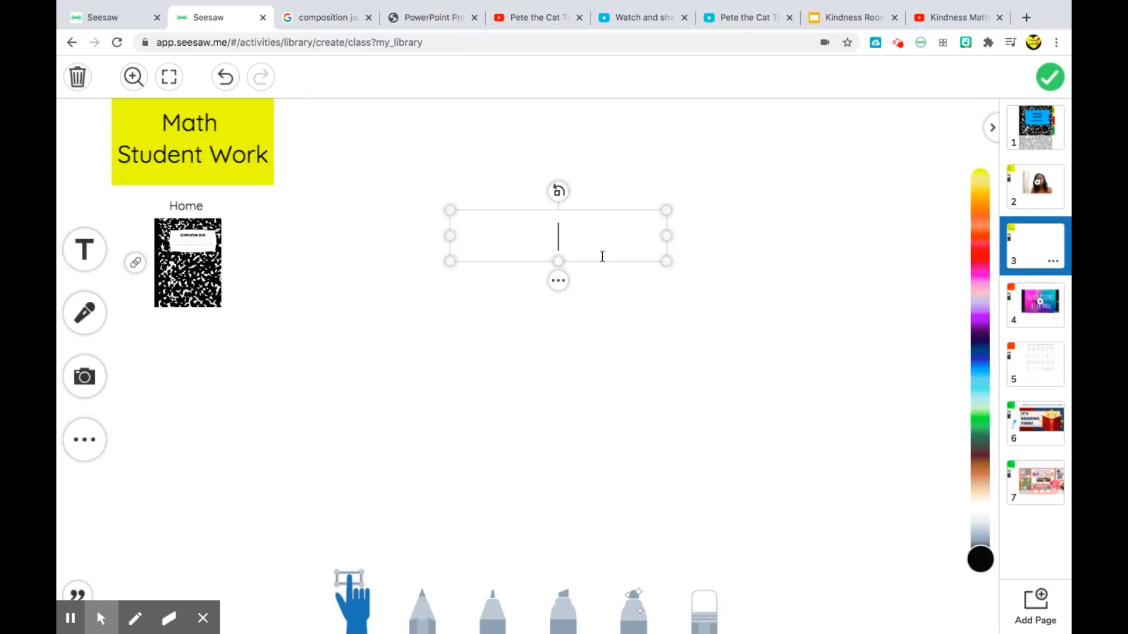
type("1 2")
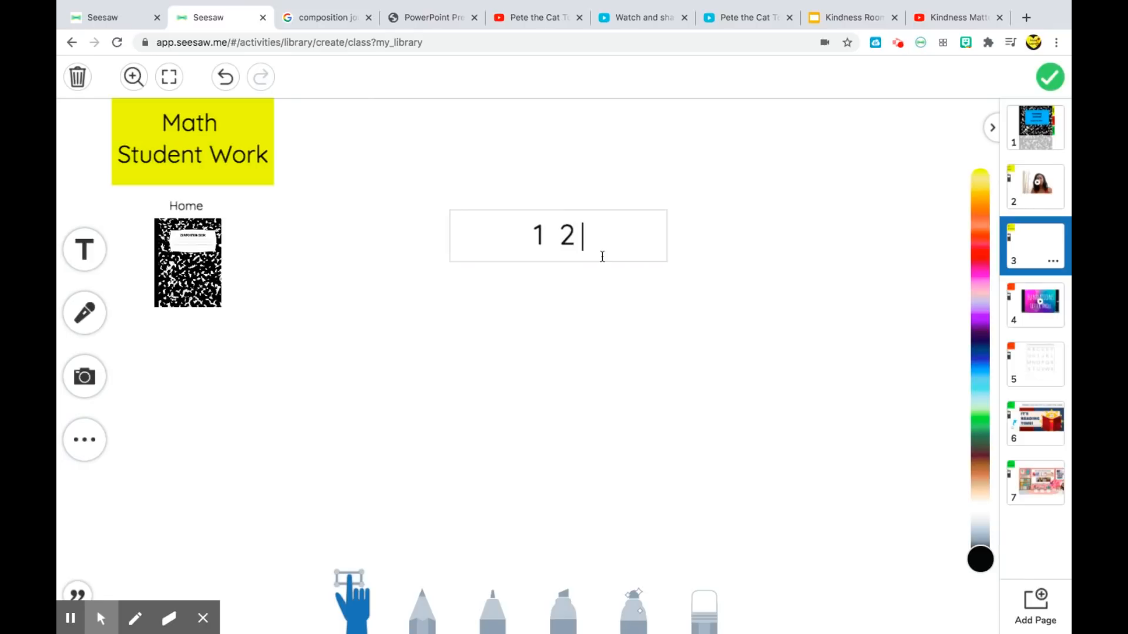
type(".")
key("BackSpace")
type(".")
key("BackSpace")
type("345")
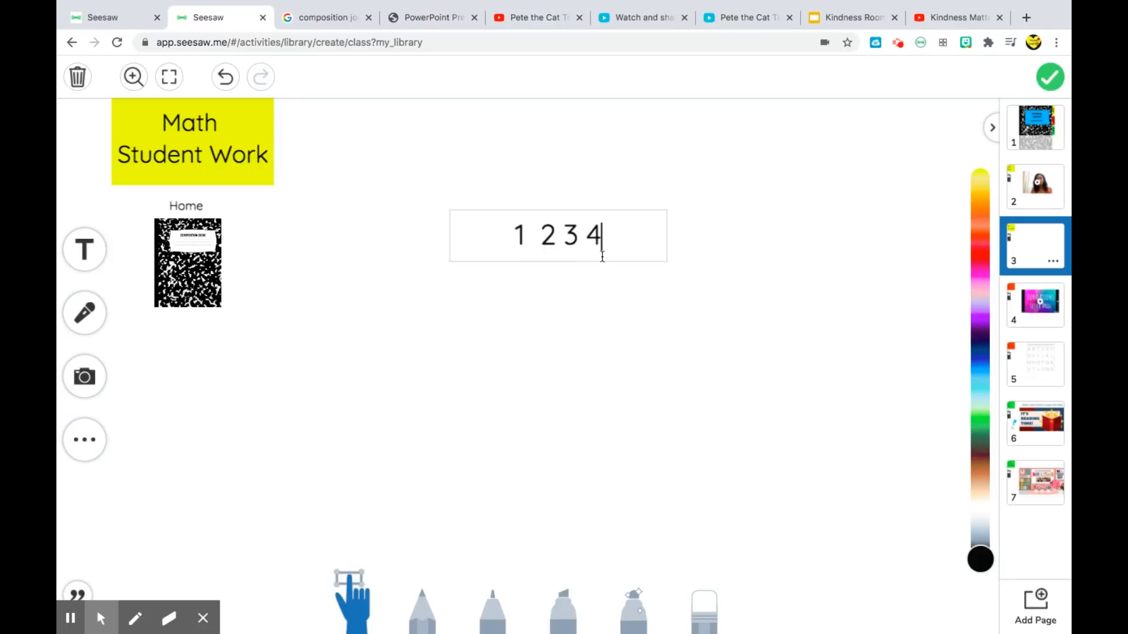
left_click(819, 361)
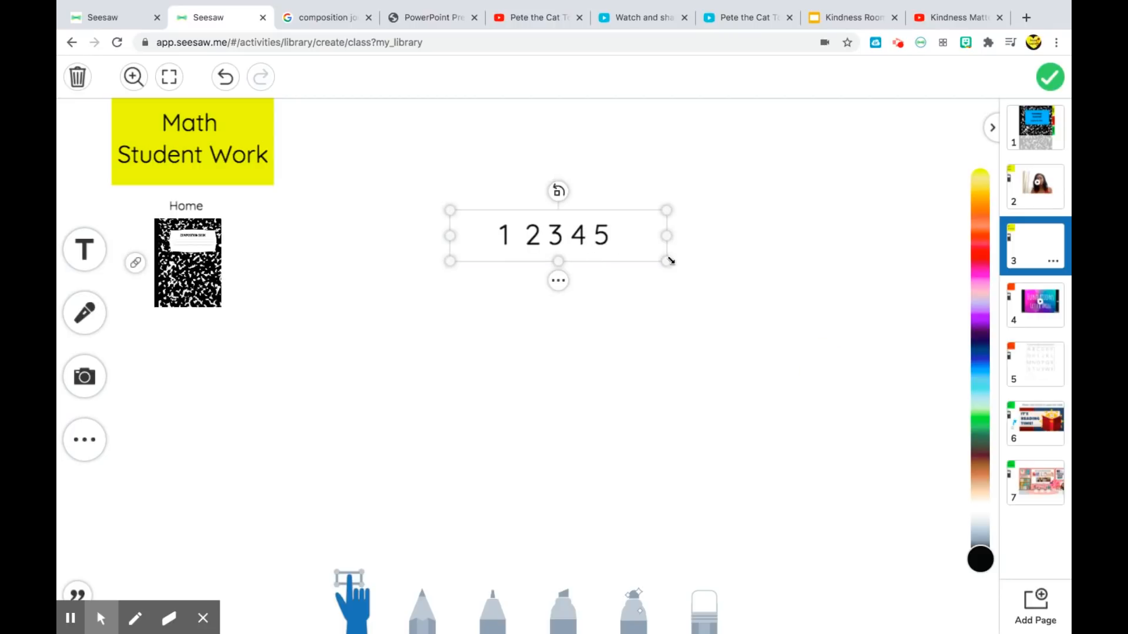
- Enlarge the number text to more than twice its size and move it to the middle of the page
left_click_drag(668, 259, 866, 453)
left_click_drag(760, 305, 620, 344)
left_click(655, 455)
- Add a text label reading "Click the mic and practice counting." to the Math Student Work page
left_click(95, 250)
left_click(497, 239)
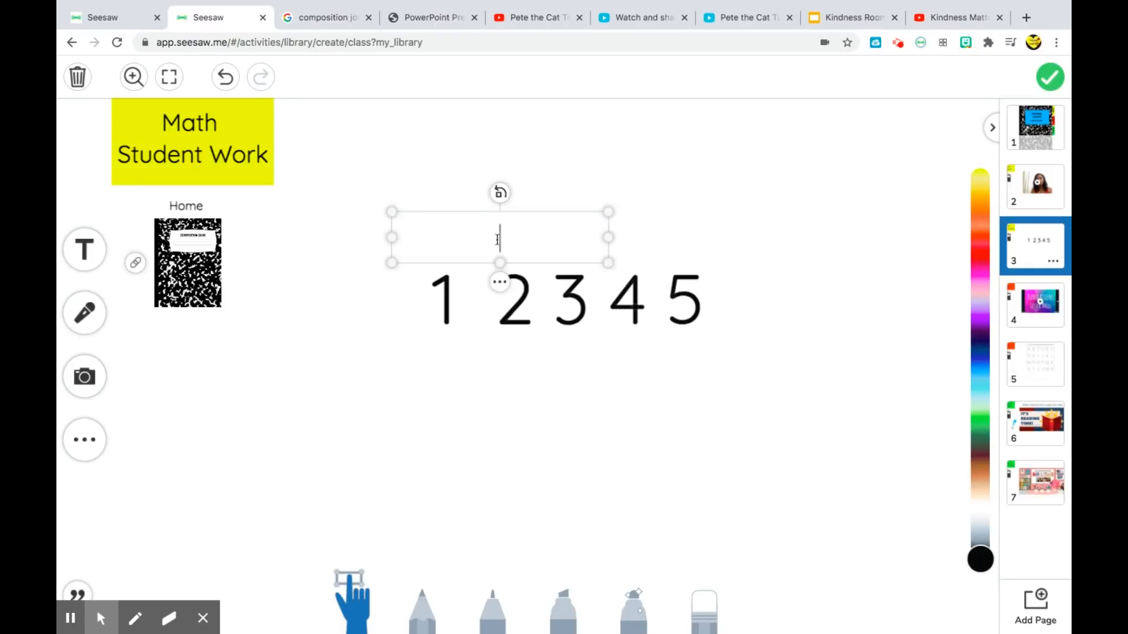
type("Click the")
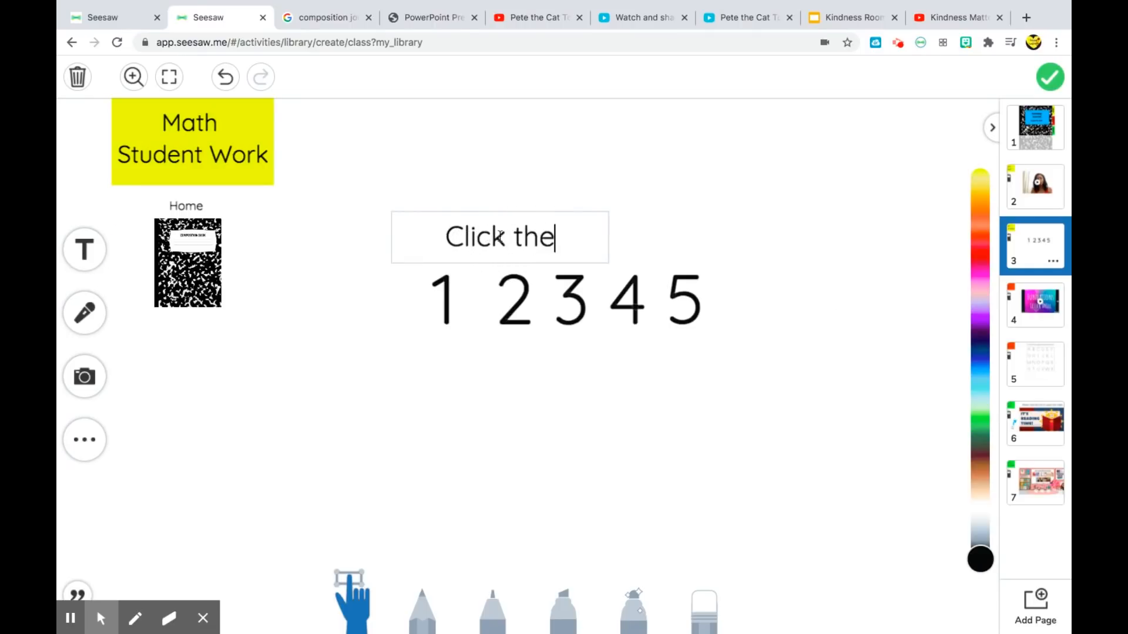
type(" mic and")
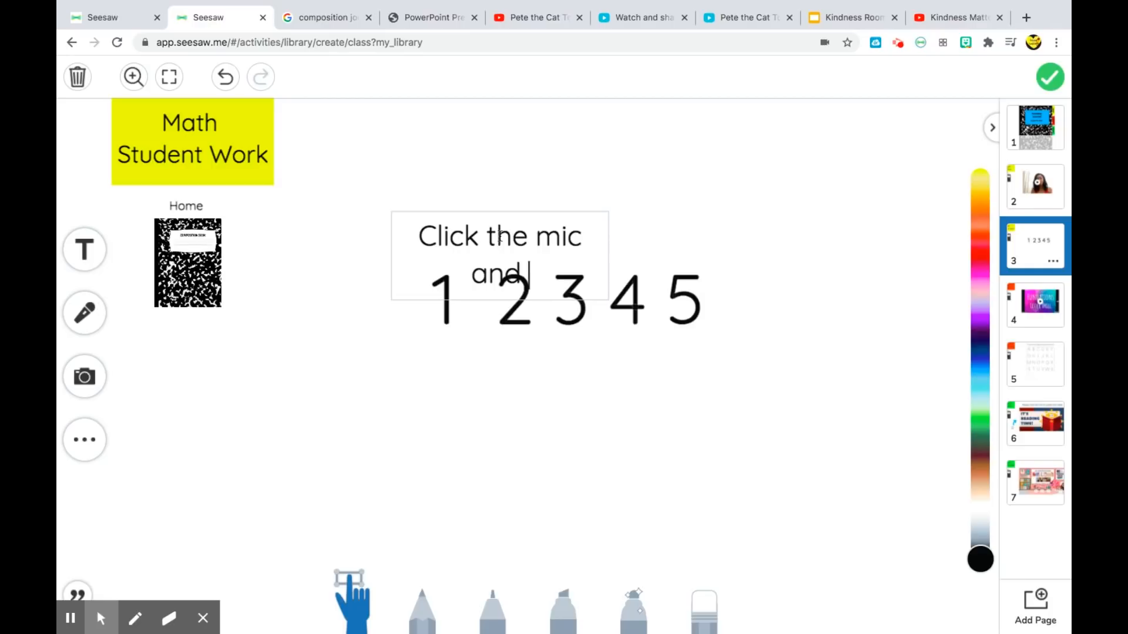
type(" practice counting")
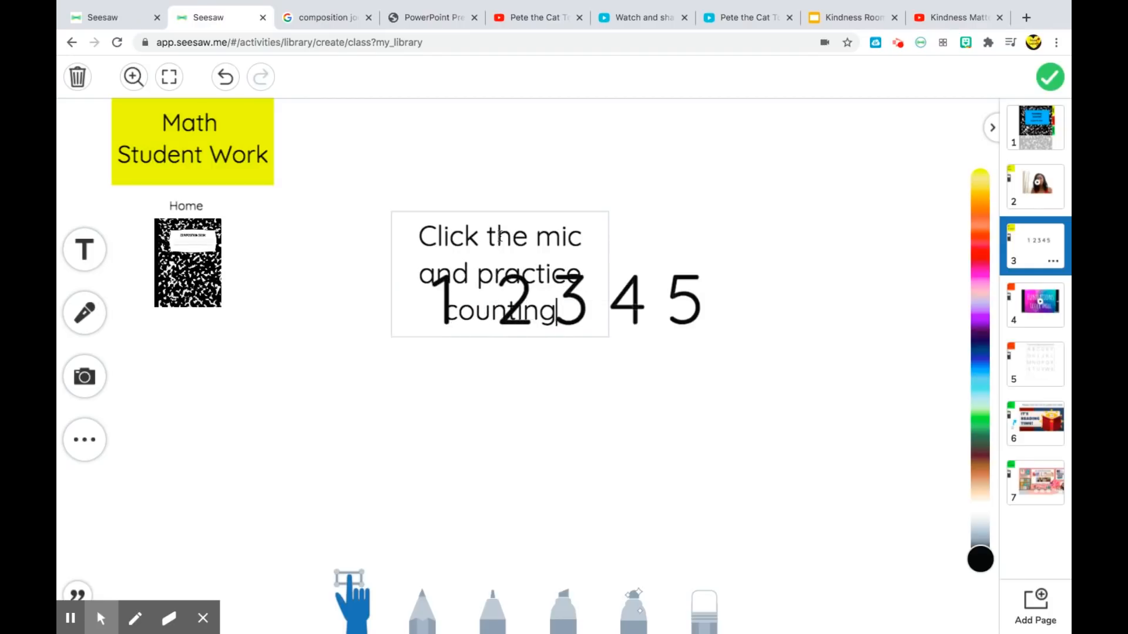
left_click(564, 378)
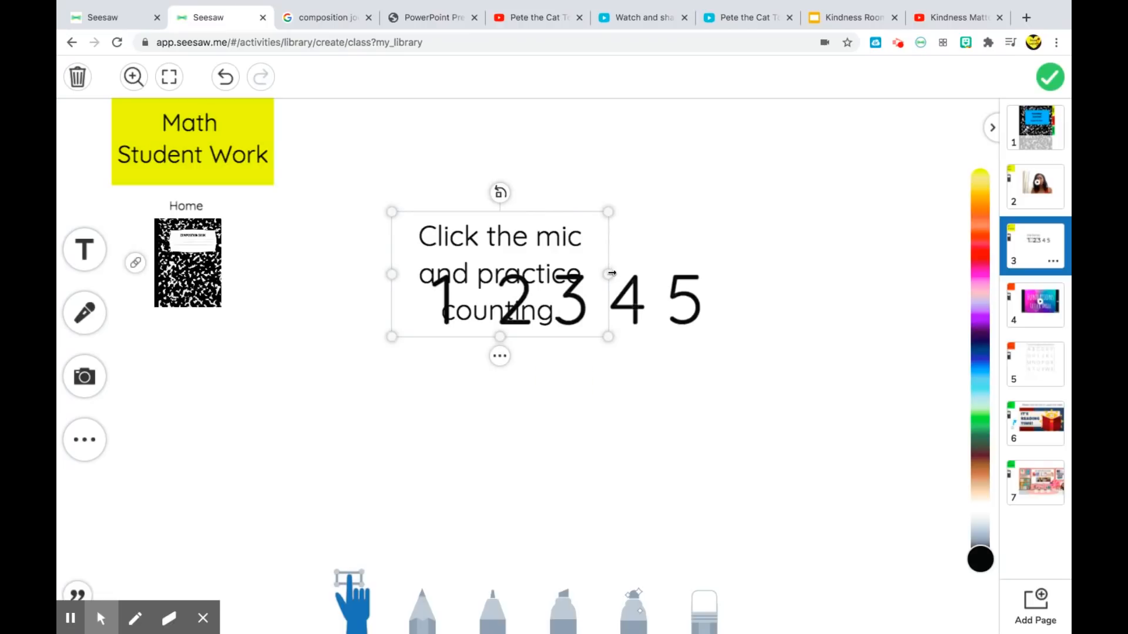
- Widen the instruction label to fit on one line, move it above the numbers, and style it as white text on a black background
left_click_drag(611, 274, 886, 274)
left_click_drag(806, 235, 753, 177)
left_click(586, 224)
left_click(624, 232)
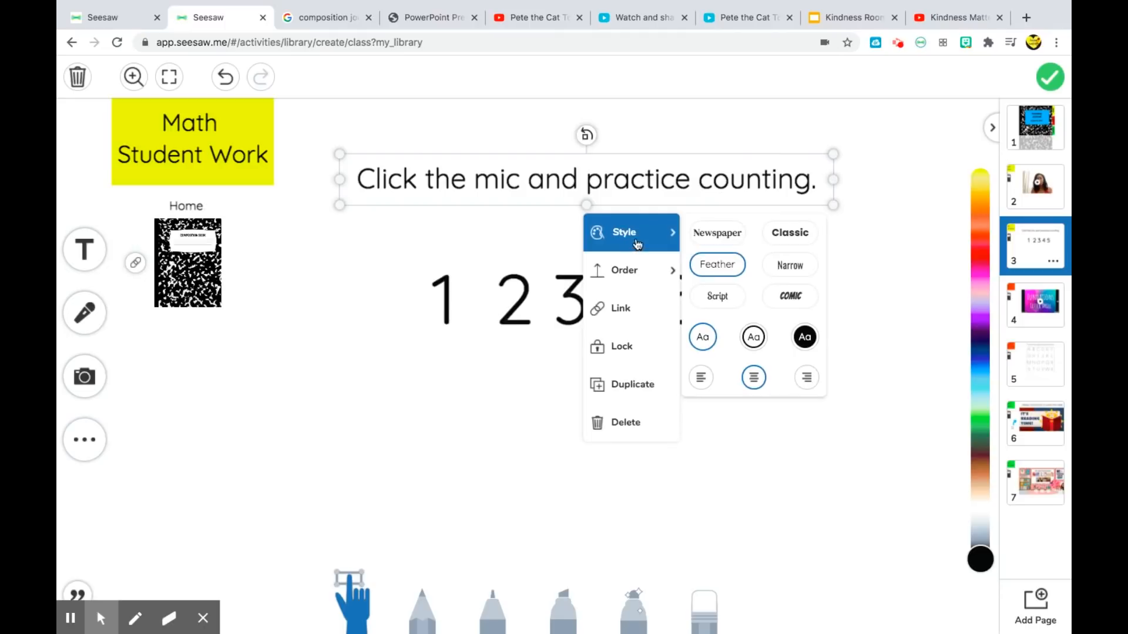
left_click(805, 337)
left_click(878, 594)
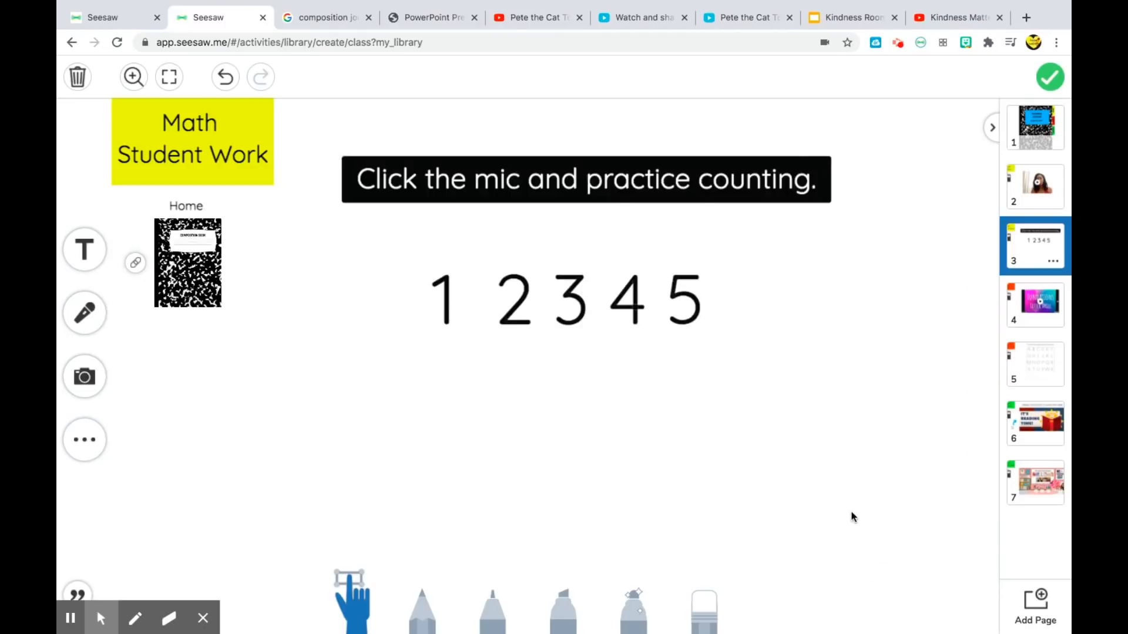
- Look through the journal pages from the cover to page 7 and return to the cover
left_click(1045, 121)
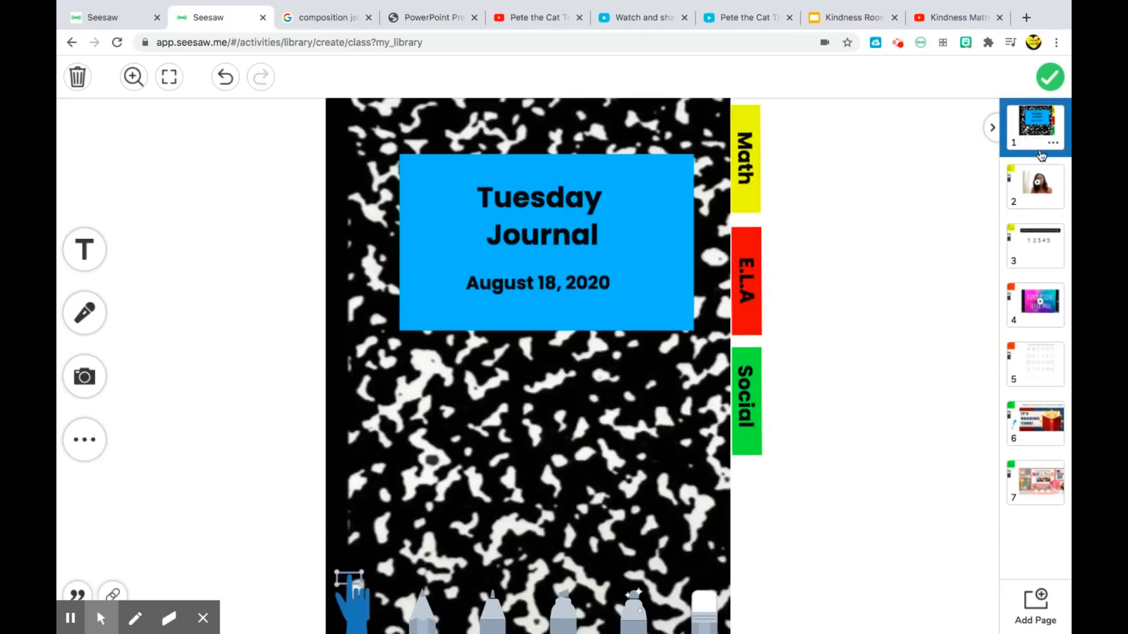
left_click(1040, 184)
left_click(1039, 260)
left_click(1034, 367)
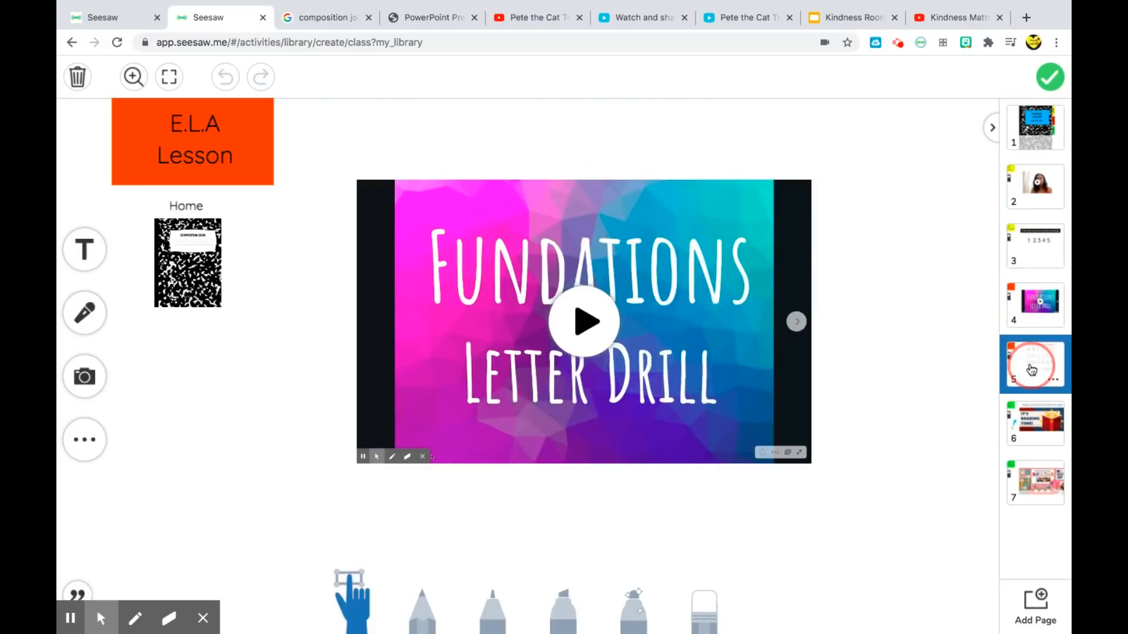
left_click(1034, 423)
left_click(1034, 482)
left_click(1033, 122)
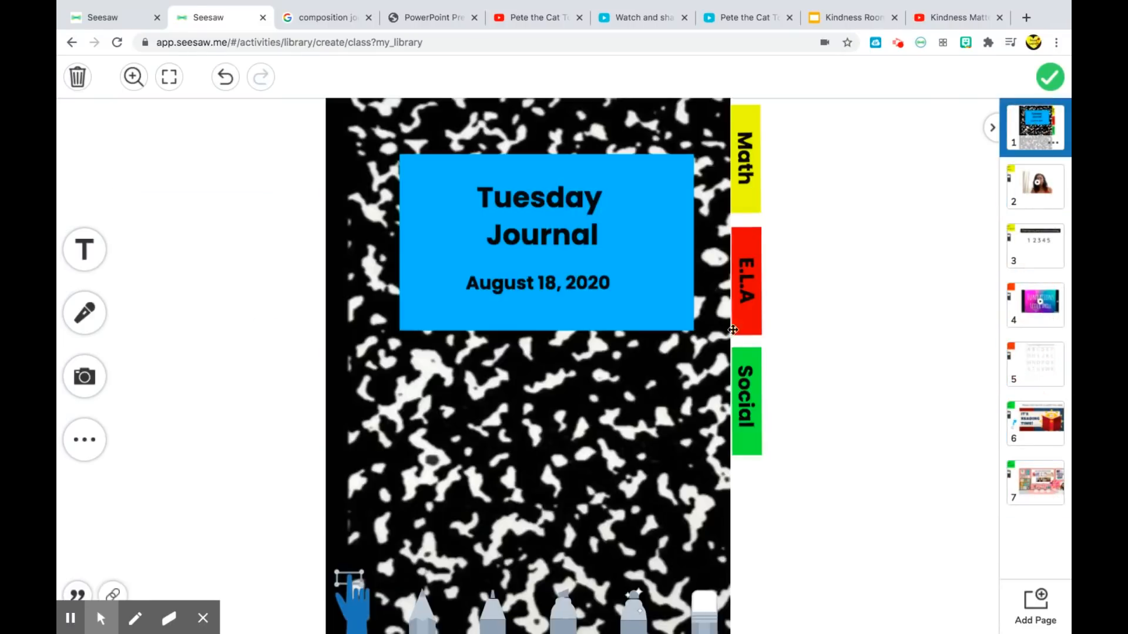
- Check the Math, E.L.A and Social tabs on the cover and compare them with the linked tabs of the Monday journal
left_click(744, 146)
left_click(737, 268)
left_click(744, 392)
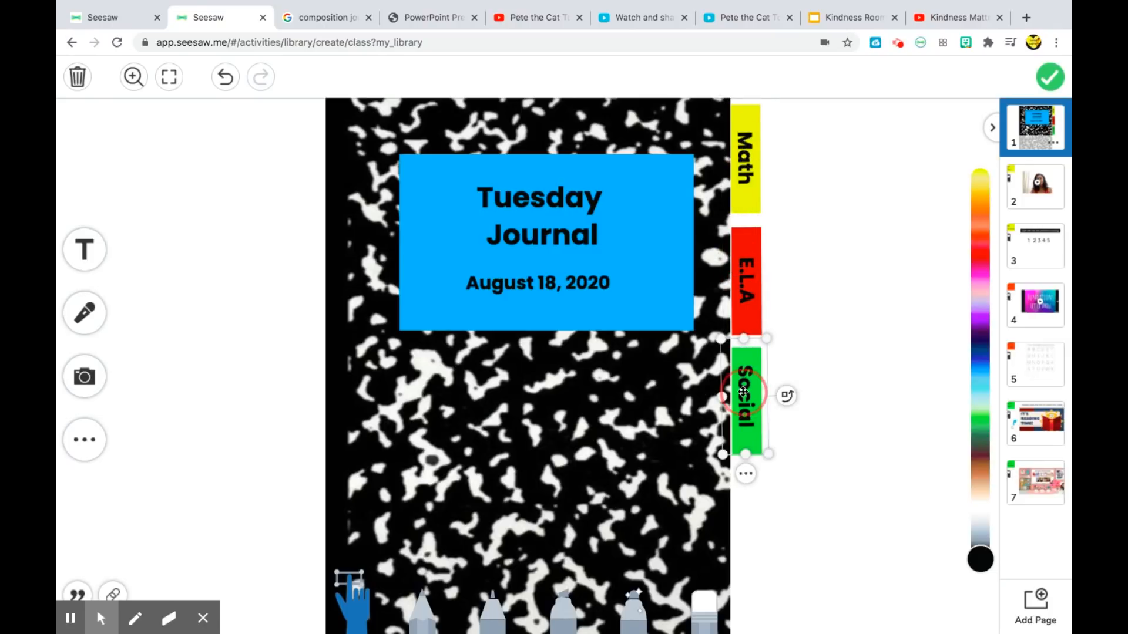
left_click(86, 22)
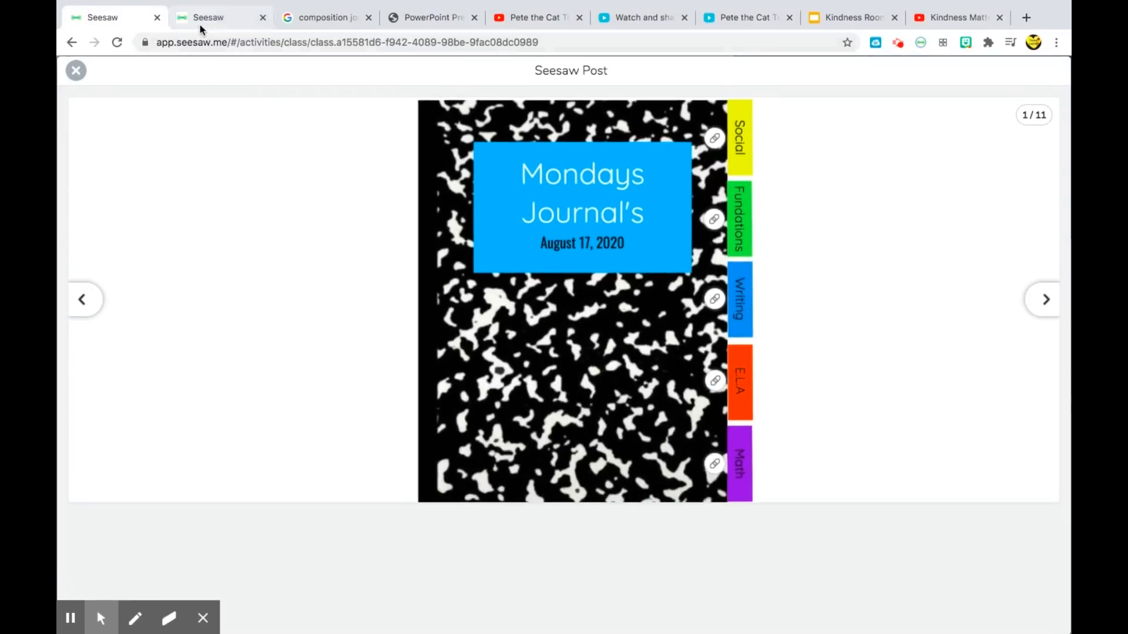
left_click(199, 24)
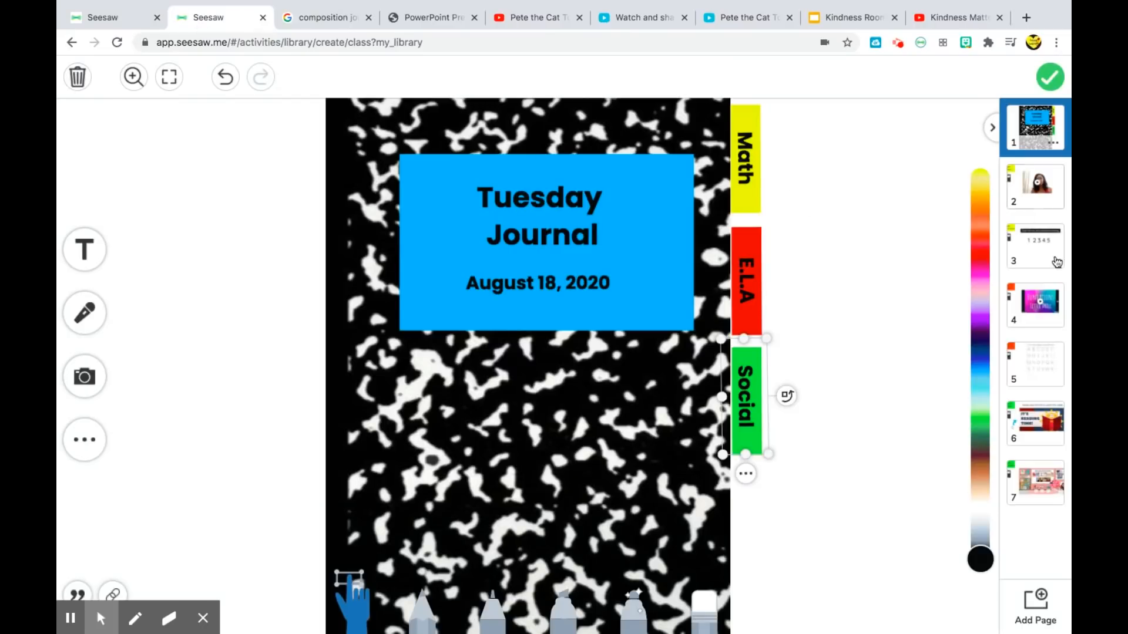
- Link the yellow Math tab on the cover to Page 2
left_click(747, 156)
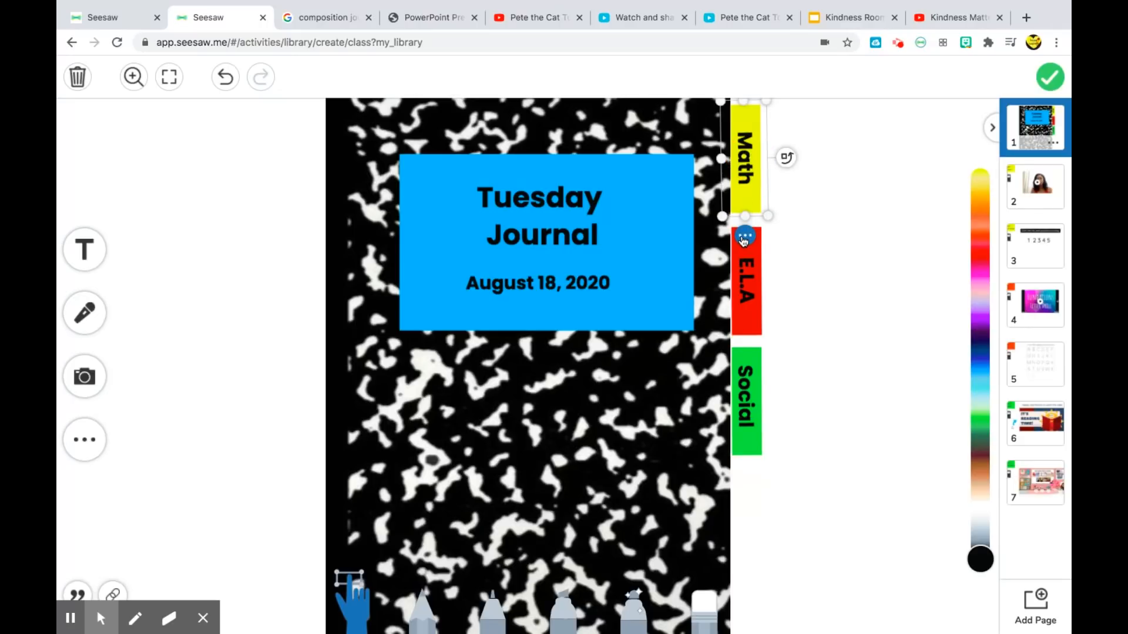
left_click(68, 619)
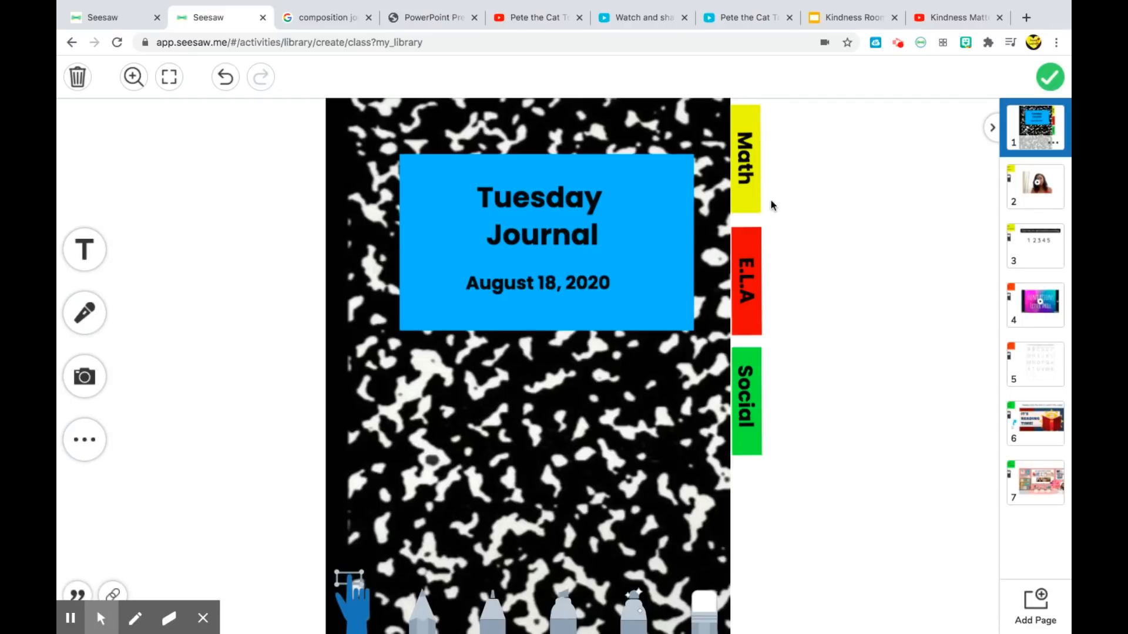
left_click(746, 163)
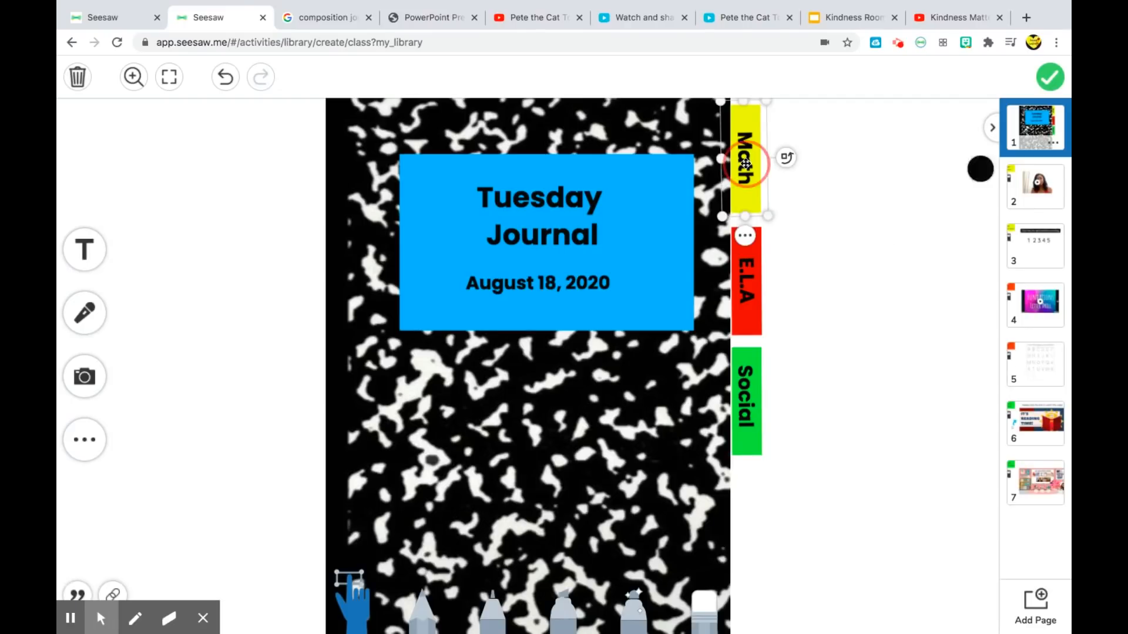
left_click(747, 238)
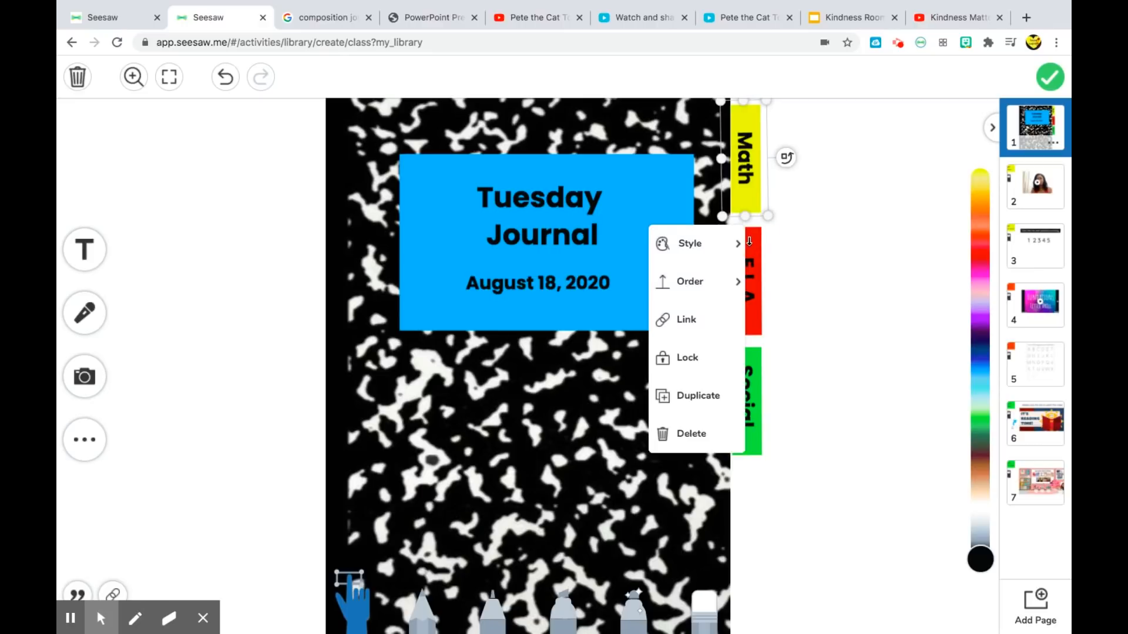
left_click(702, 319)
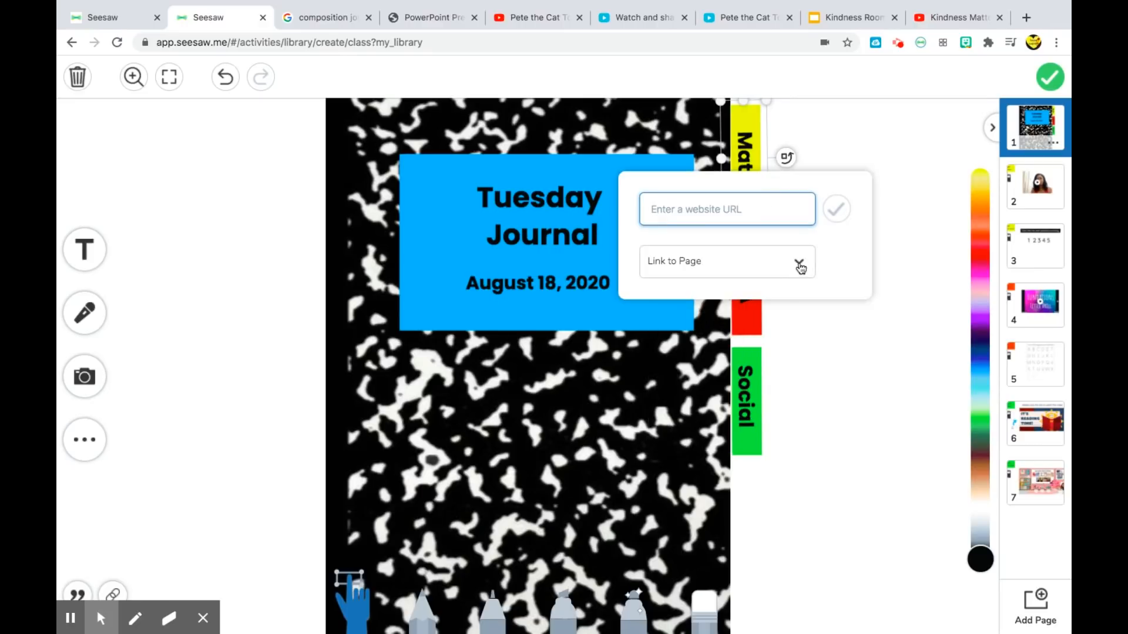
left_click(802, 263)
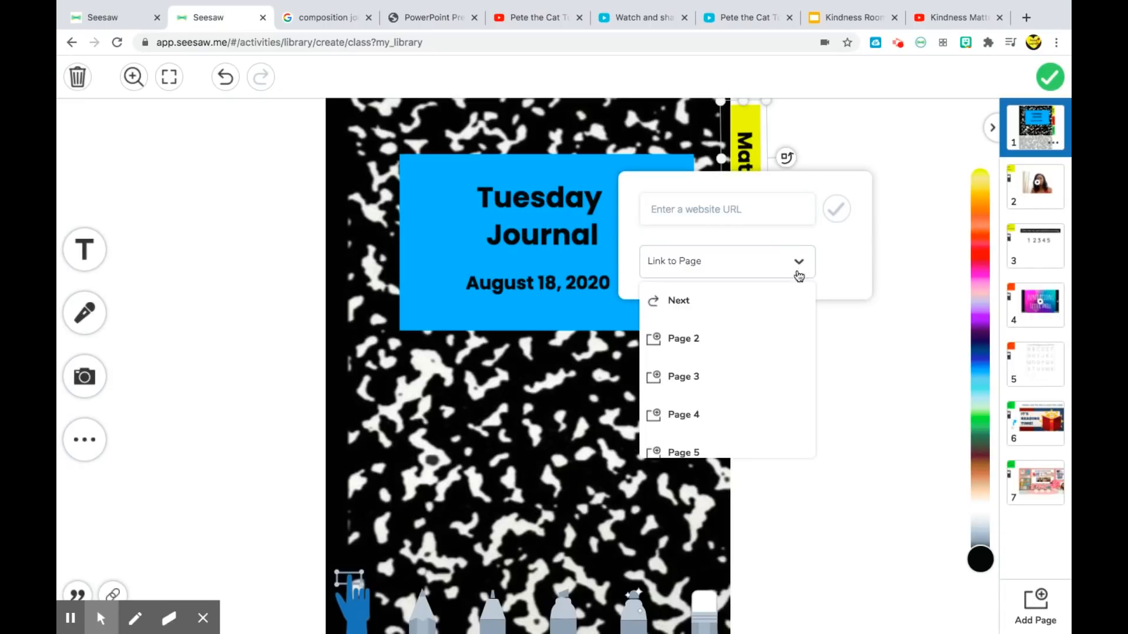
left_click(764, 333)
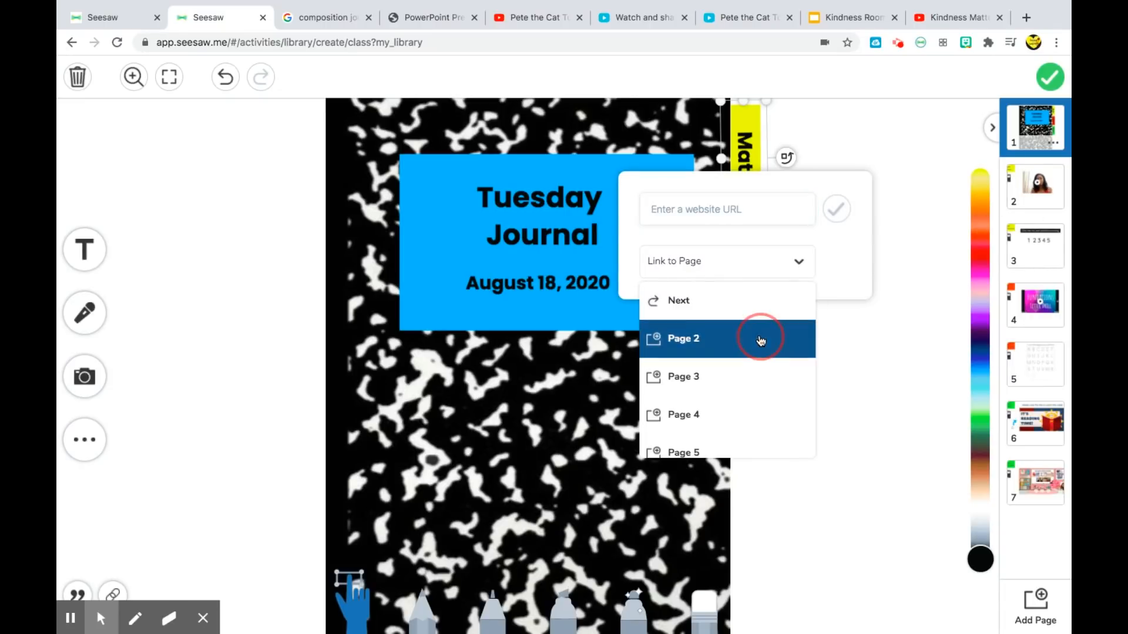
left_click(875, 322)
- Link the red E.L.A tab on the cover to Page 4
left_click(748, 300)
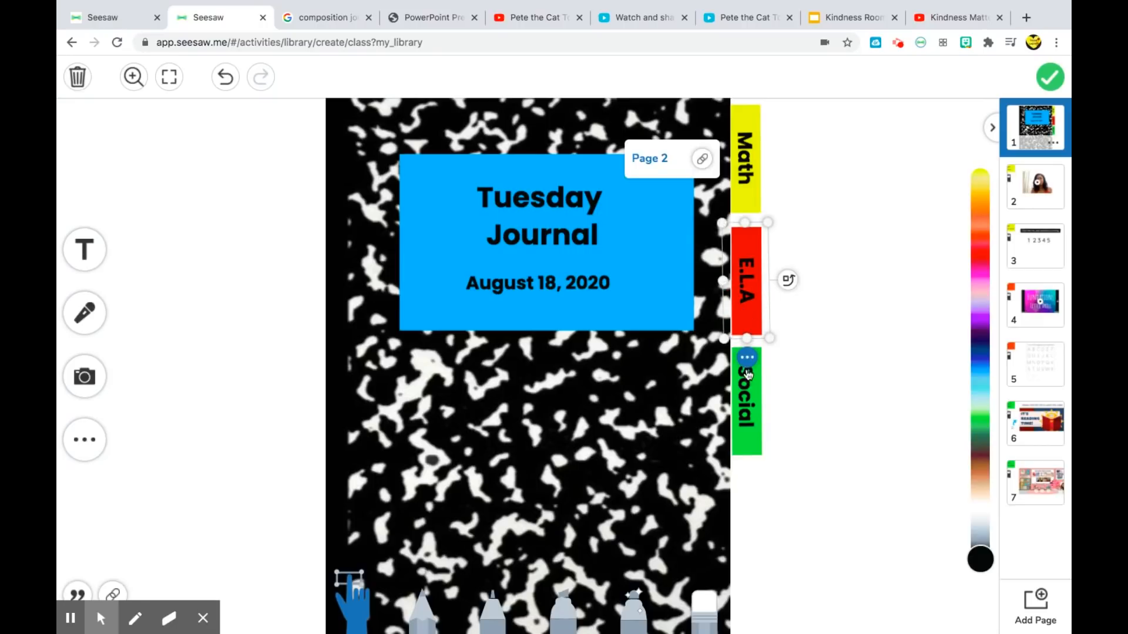
left_click(748, 365)
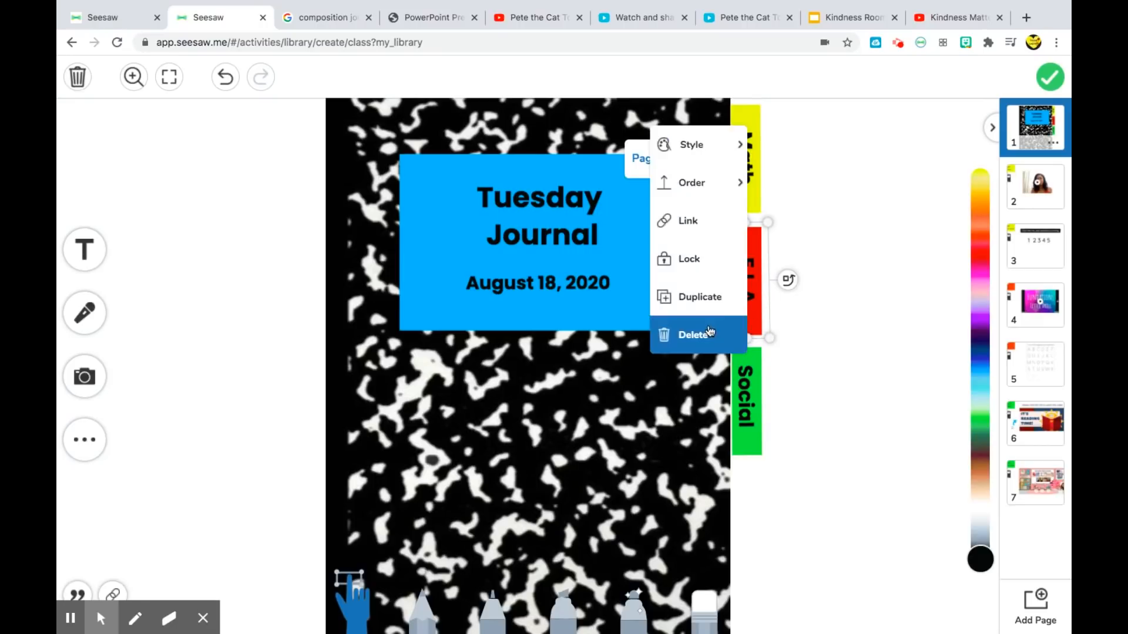
left_click(699, 232)
left_click(803, 388)
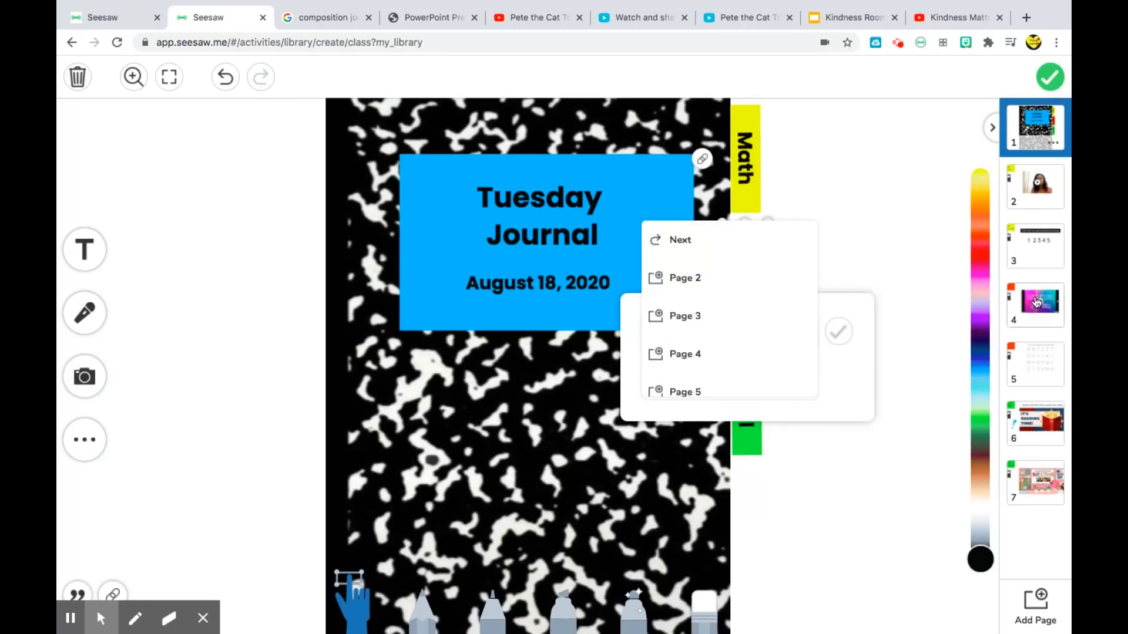
left_click(757, 358)
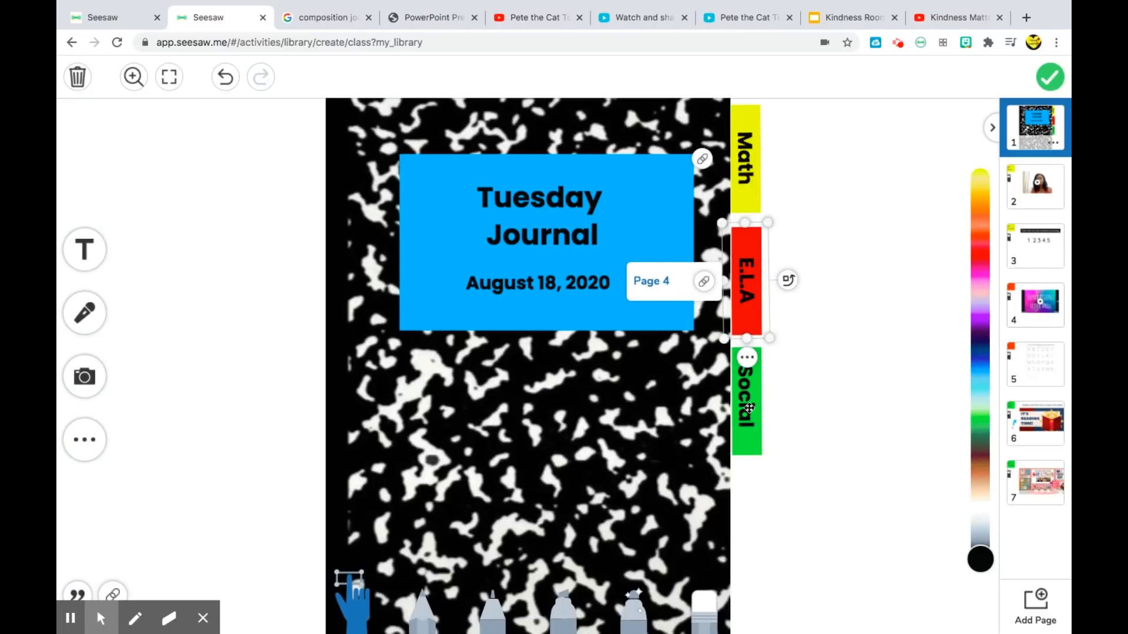
- Link the green Social tab on the cover to Page 6
left_click(750, 408)
left_click(746, 474)
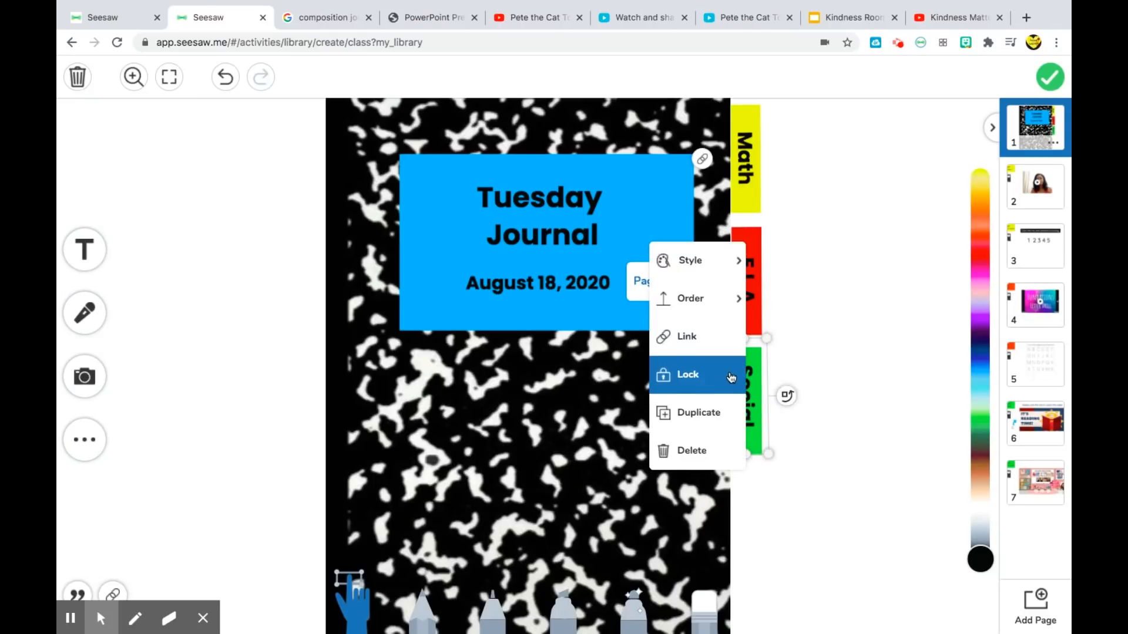
left_click(728, 337)
left_click(799, 500)
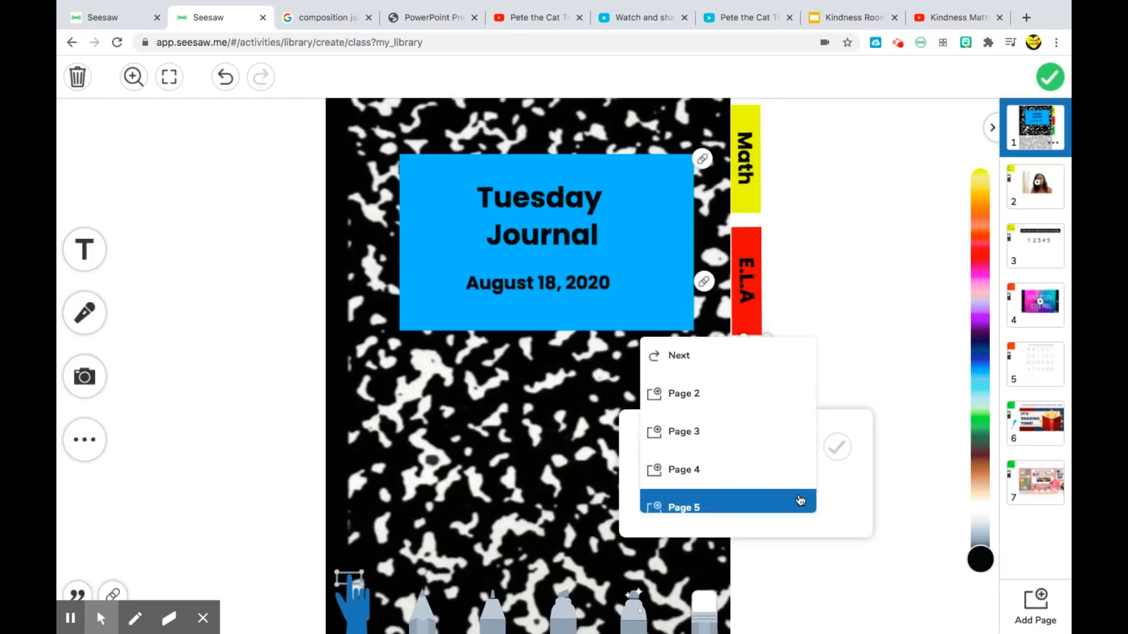
scroll(739, 493, "down", 2)
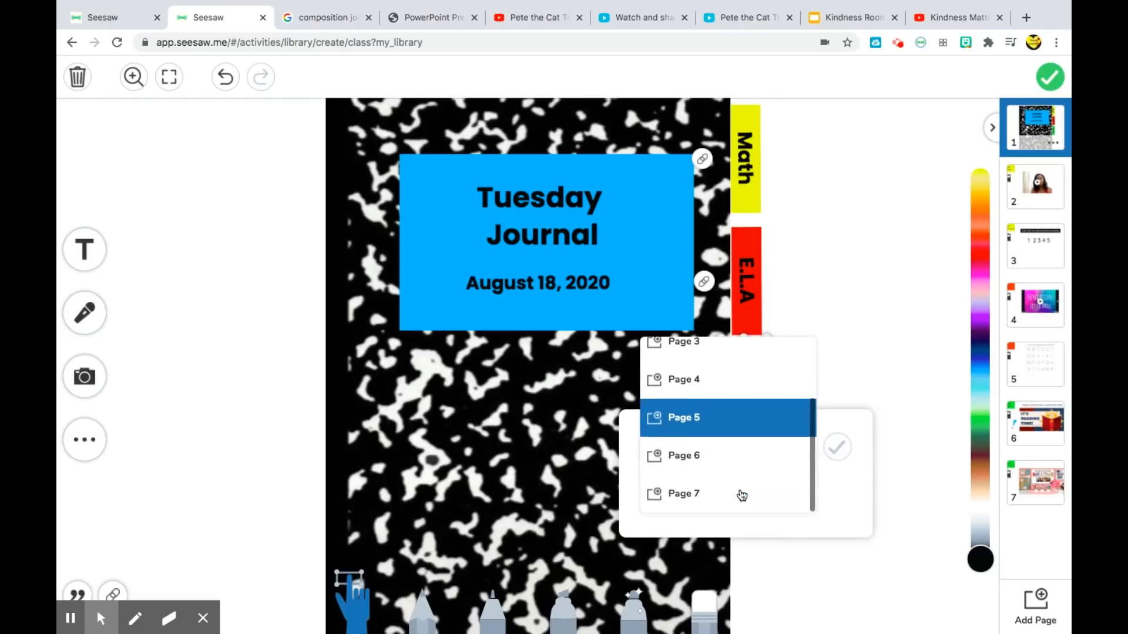
left_click(731, 456)
left_click(863, 311)
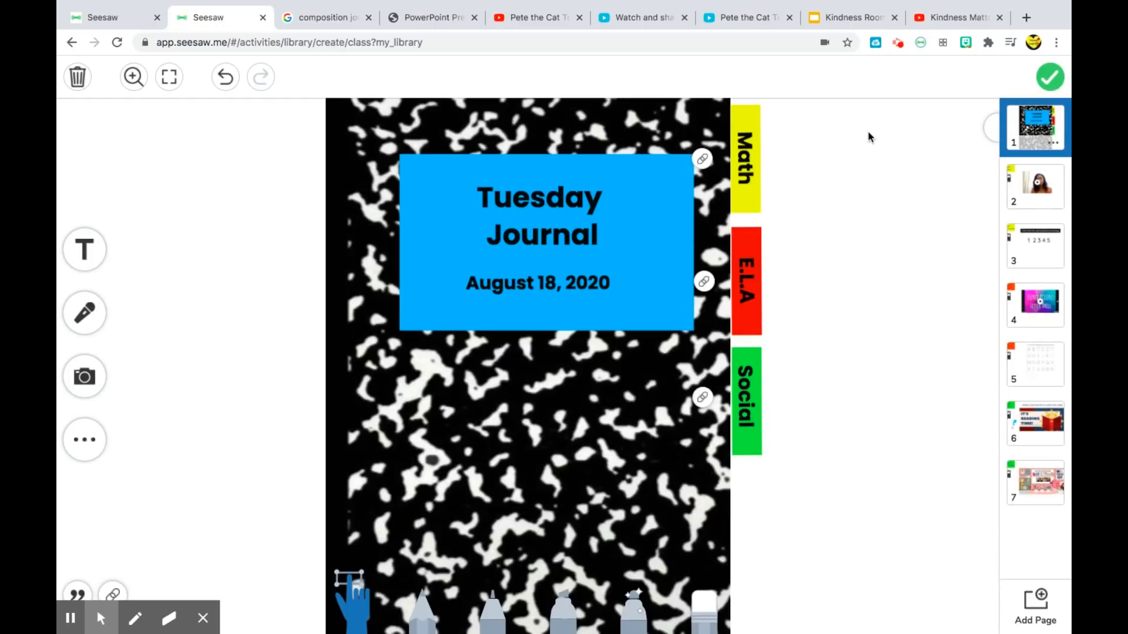
- Test the Math, E.L.A and Social tab links, returning to the cover through each lesson page's Home link
left_click(705, 163)
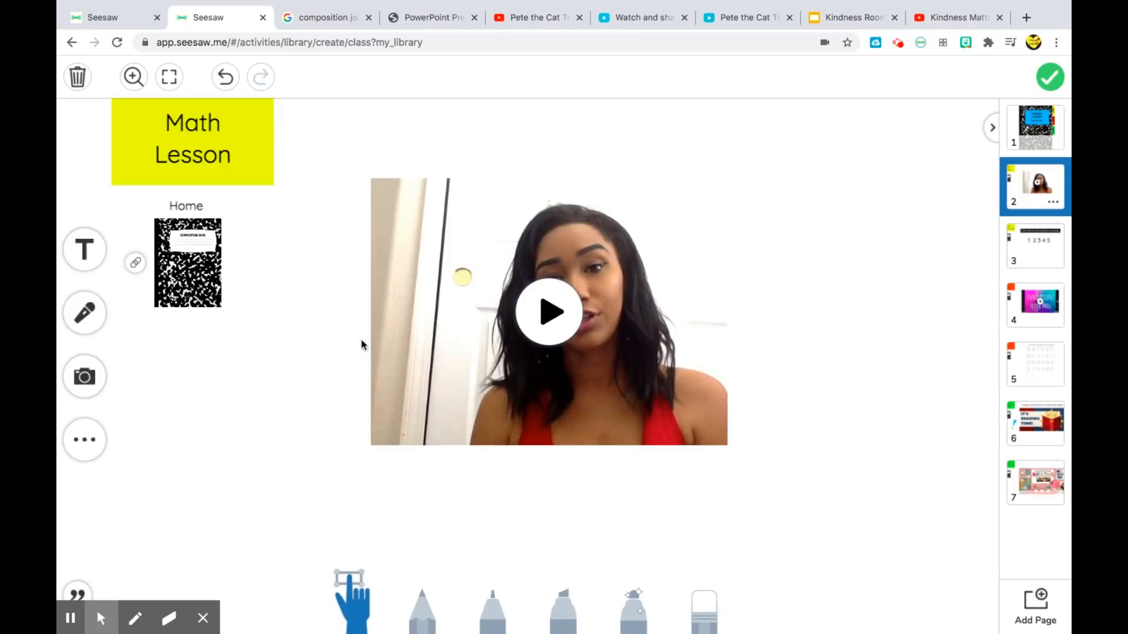
left_click(135, 262)
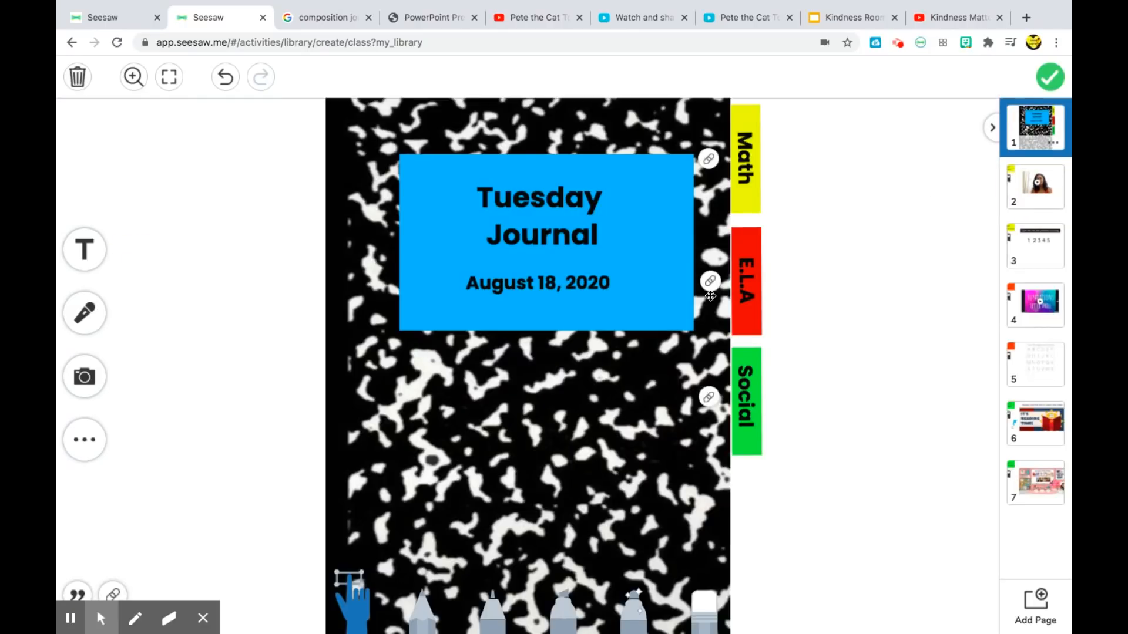
left_click(710, 281)
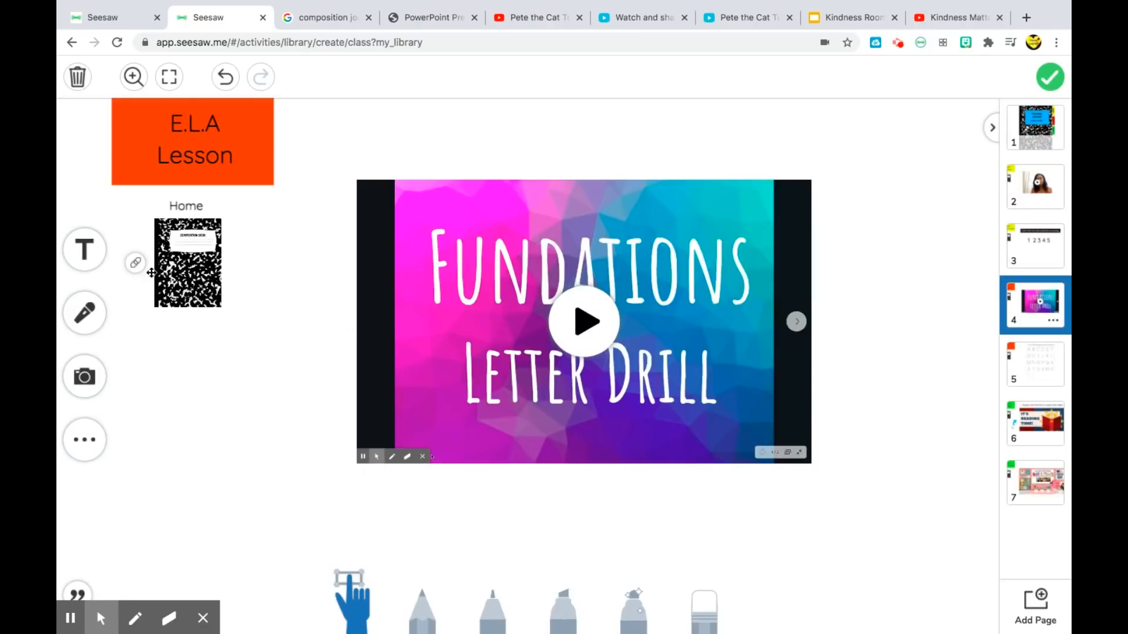
left_click(131, 267)
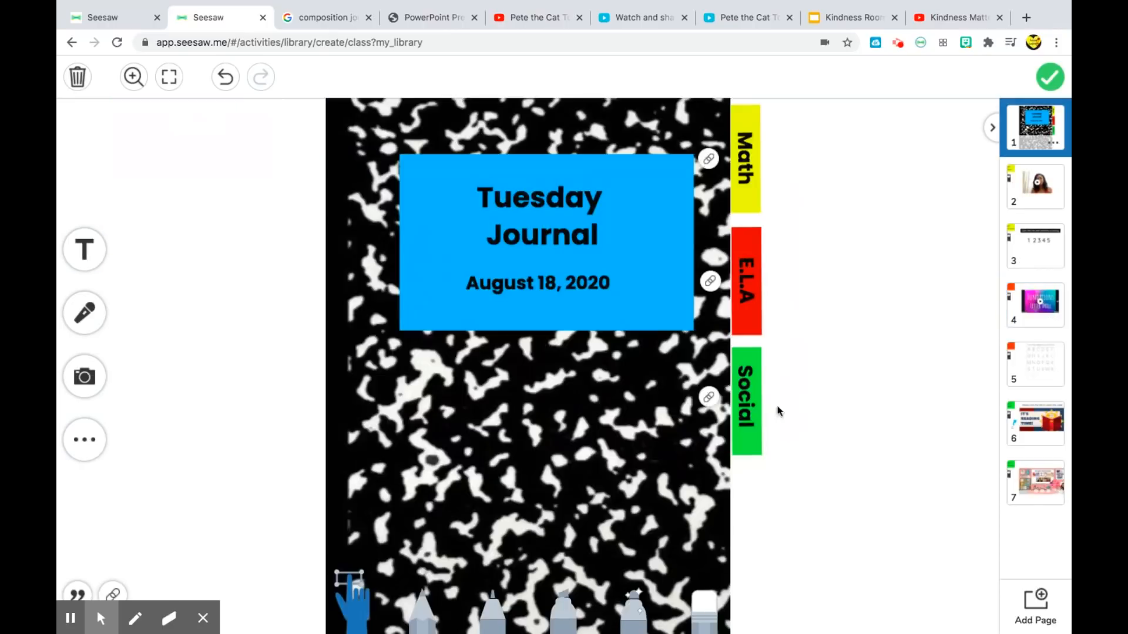
left_click(708, 397)
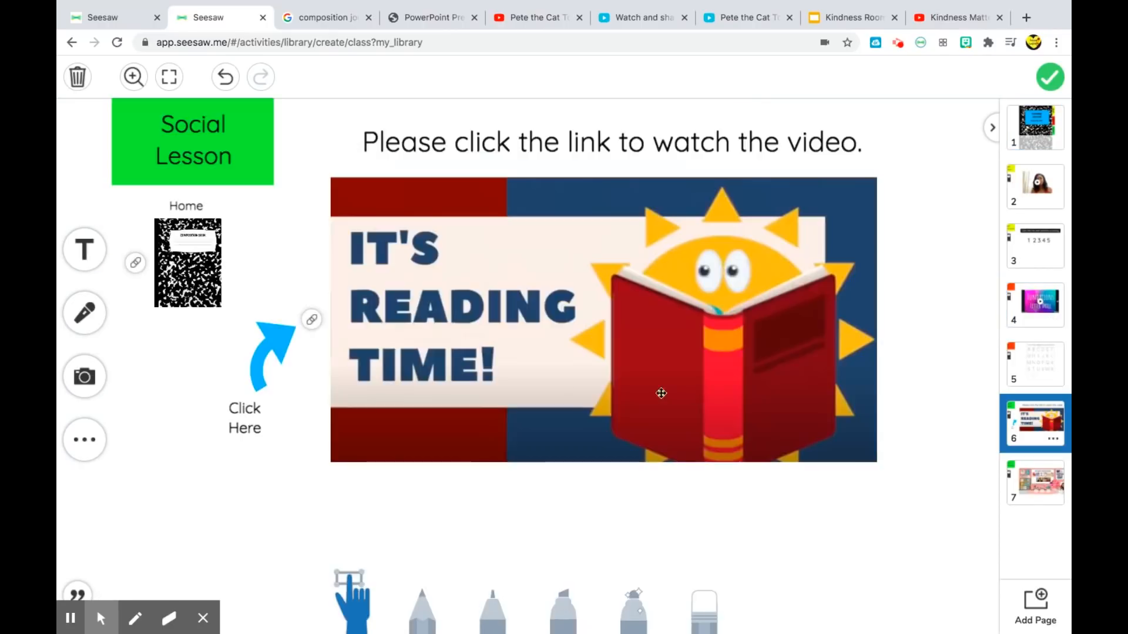
left_click(135, 262)
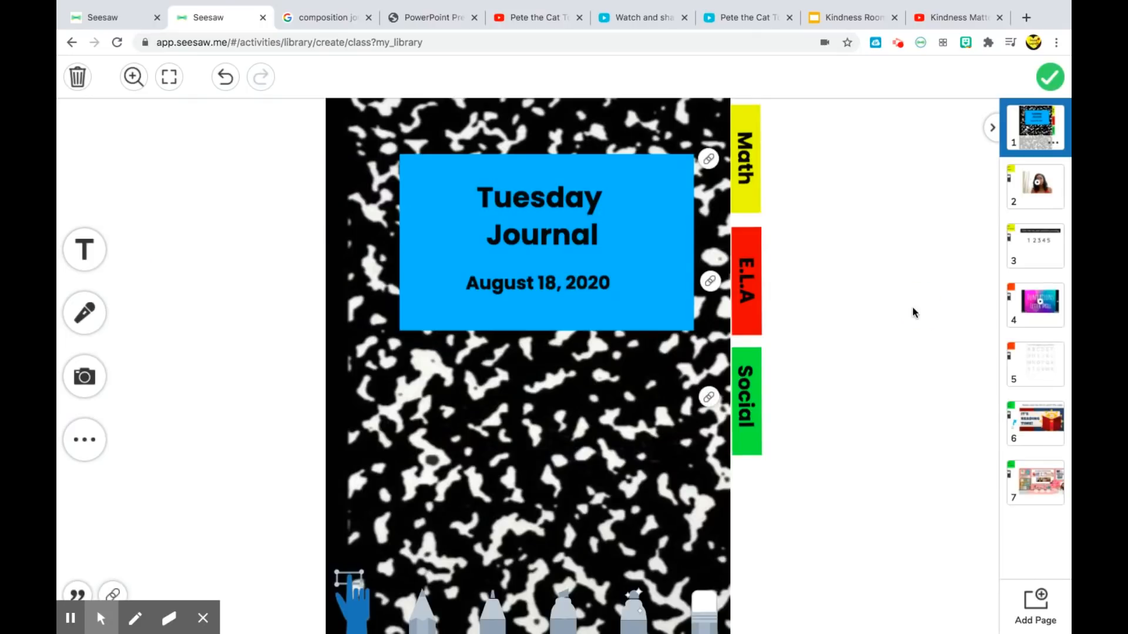